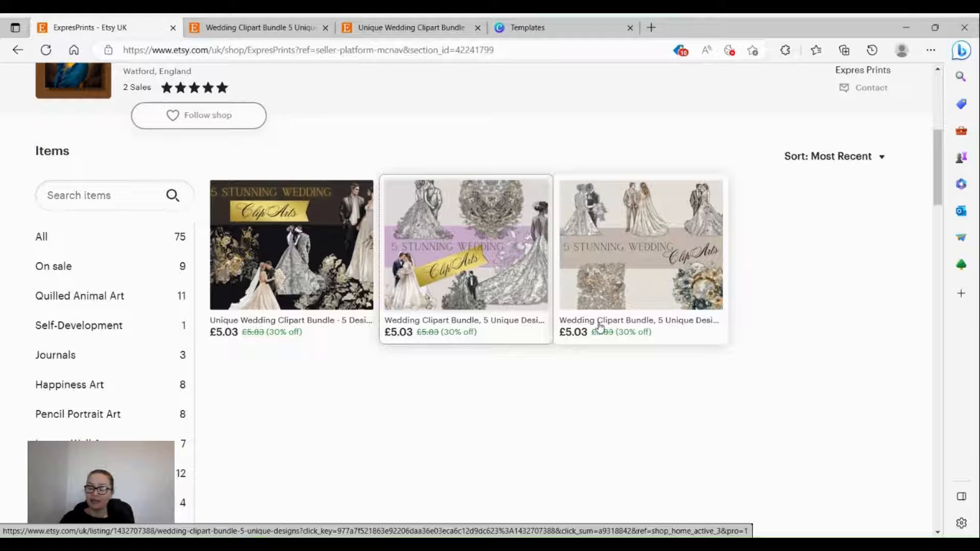
# Step: Filter the ExpresPrints shop to Wedding ClipArt and open the Unique Wedding Clipart Bundle listing
pyautogui.scroll(5, 601, 327)
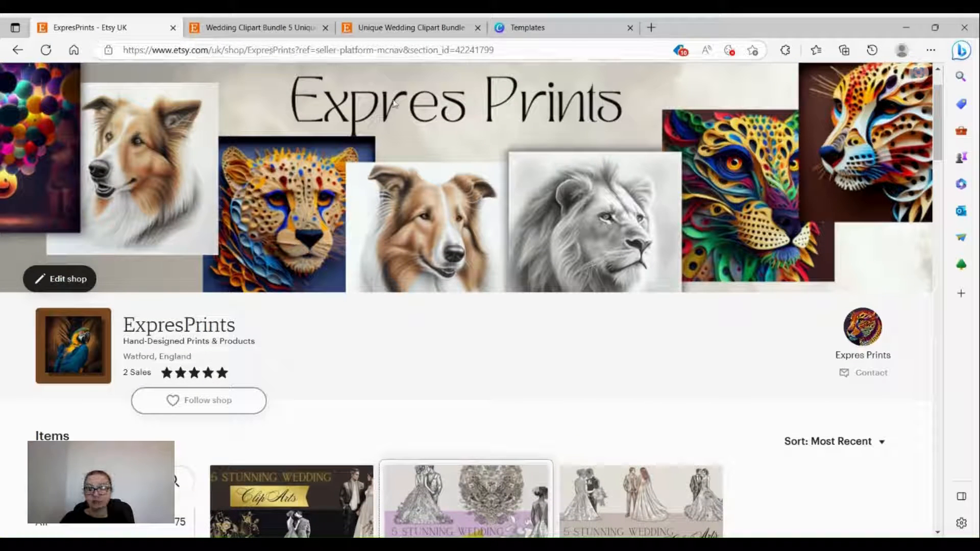
pyautogui.scroll(-3, 480, 232)
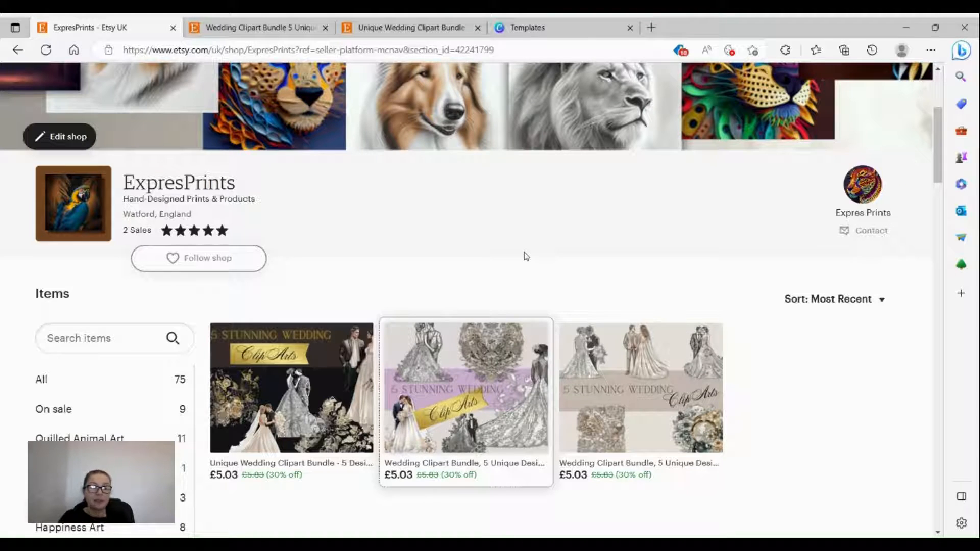
pyautogui.scroll(-1, 105, 403)
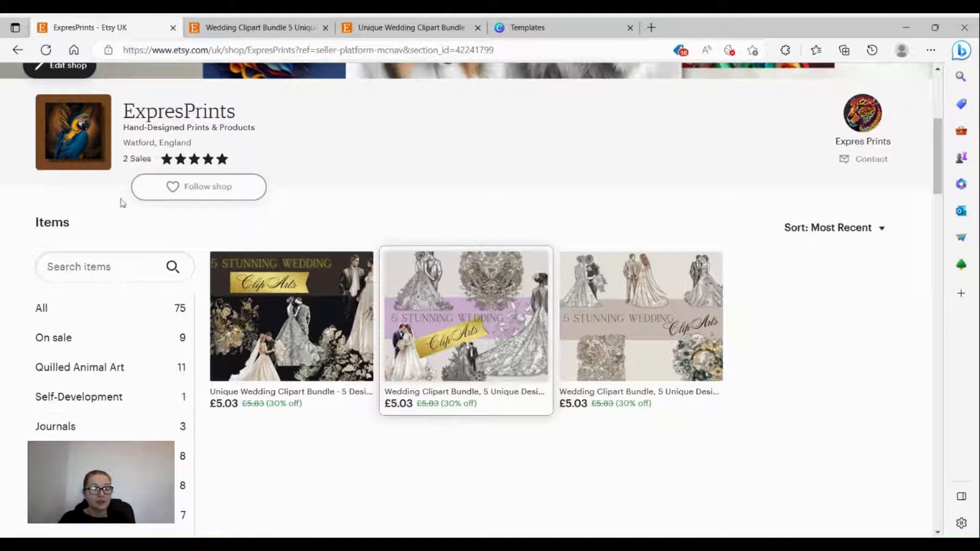
pyautogui.scroll(-3, 77, 407)
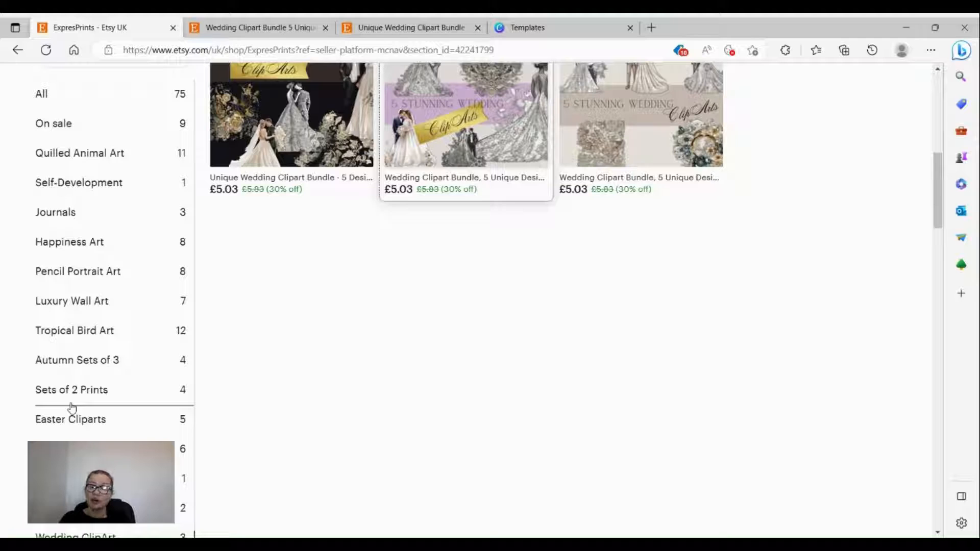
pyautogui.scroll(-2, 72, 407)
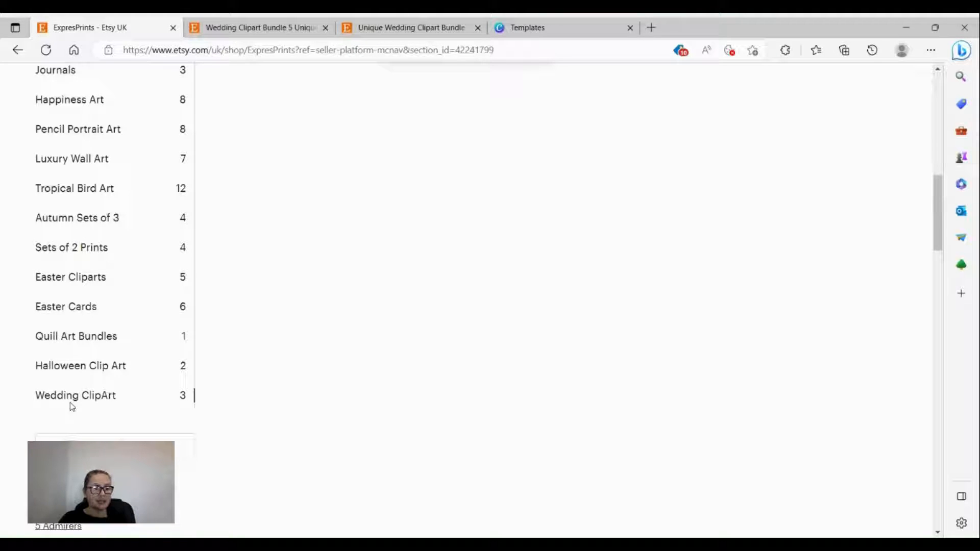
pyautogui.click(85, 401)
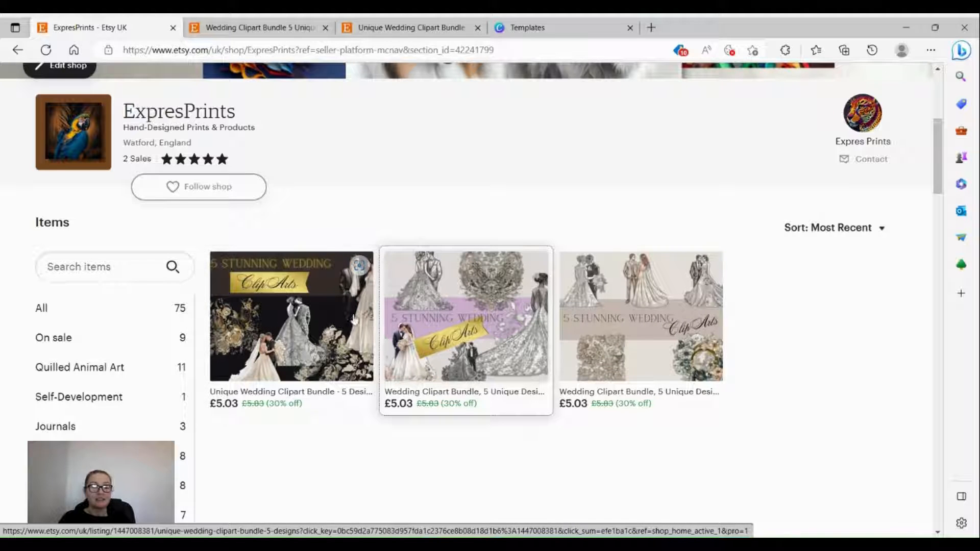
pyautogui.click(292, 321)
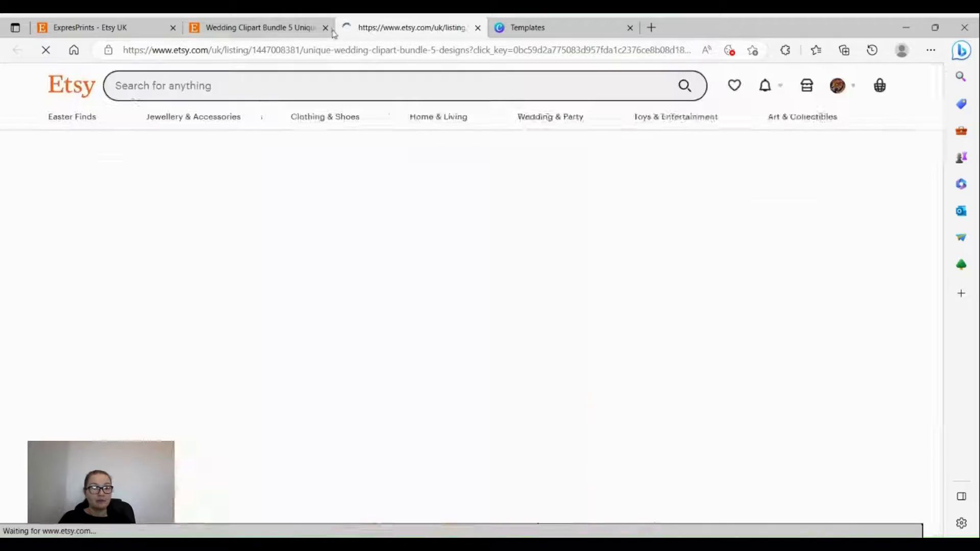
# Step: Advance the listing photos to the fourth, High-Resolution 2000 x 2000 transparent background slide
pyautogui.scroll(-3, 495, 376)
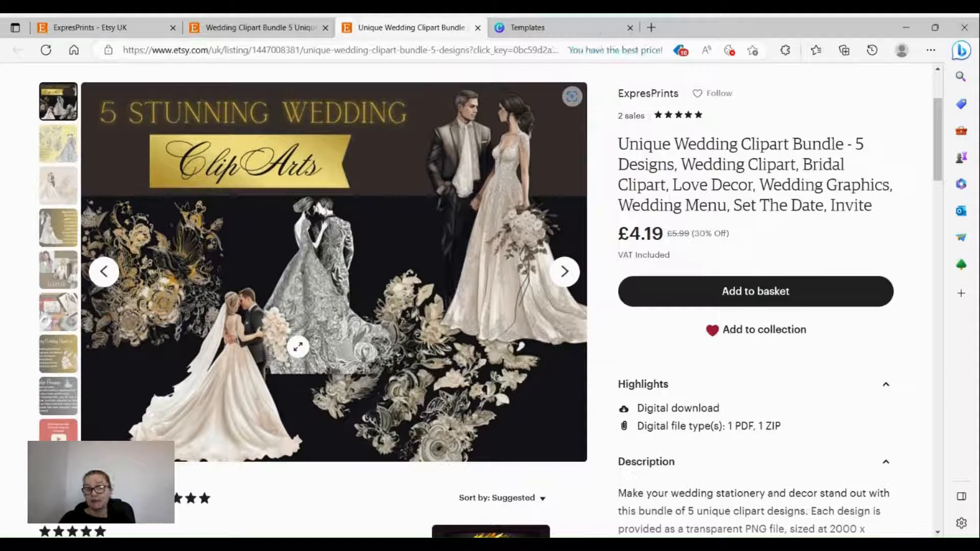
pyautogui.click(565, 273)
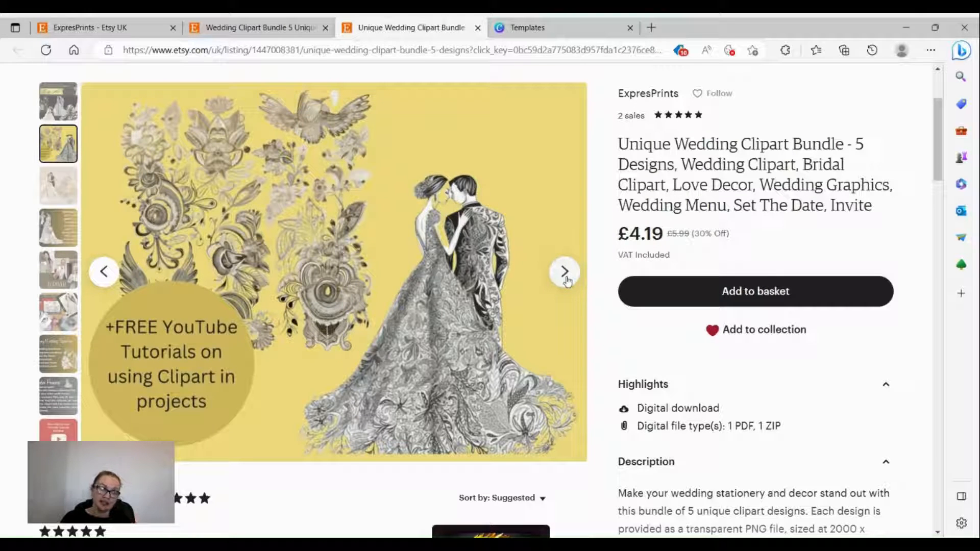
pyautogui.click(565, 273)
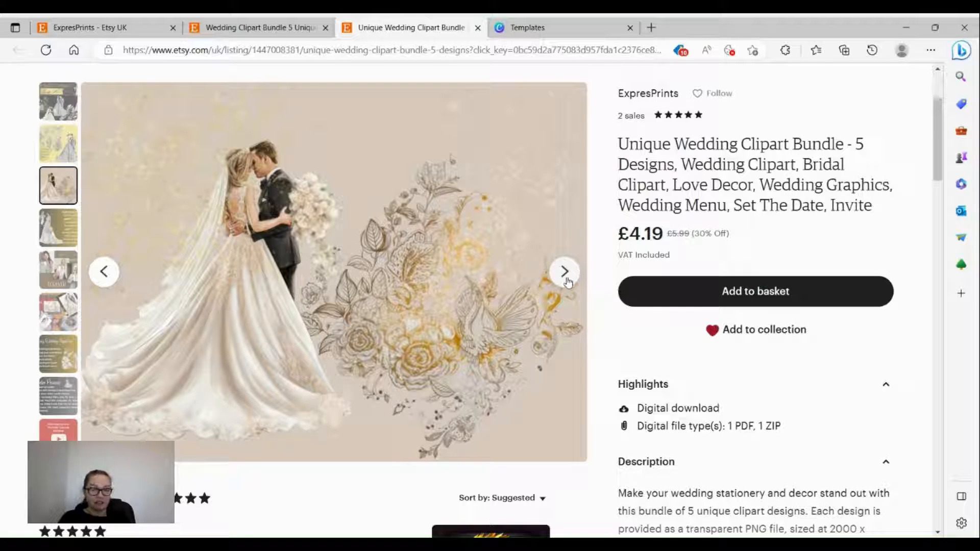
pyautogui.click(567, 280)
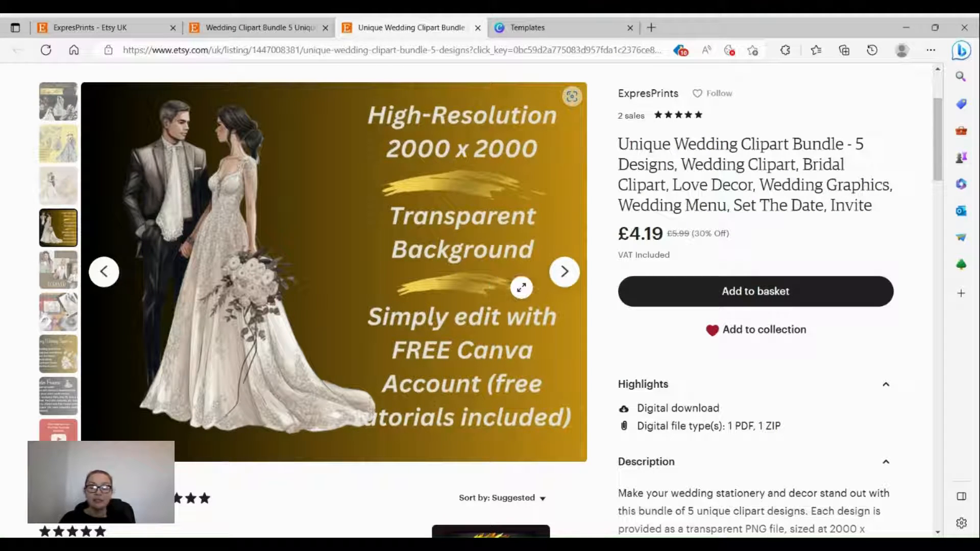
pyautogui.scroll(-4, 519, 284)
# Step: Expand the listing description, read its uses such as invitations and place cards, then return to the top
pyautogui.click(768, 439)
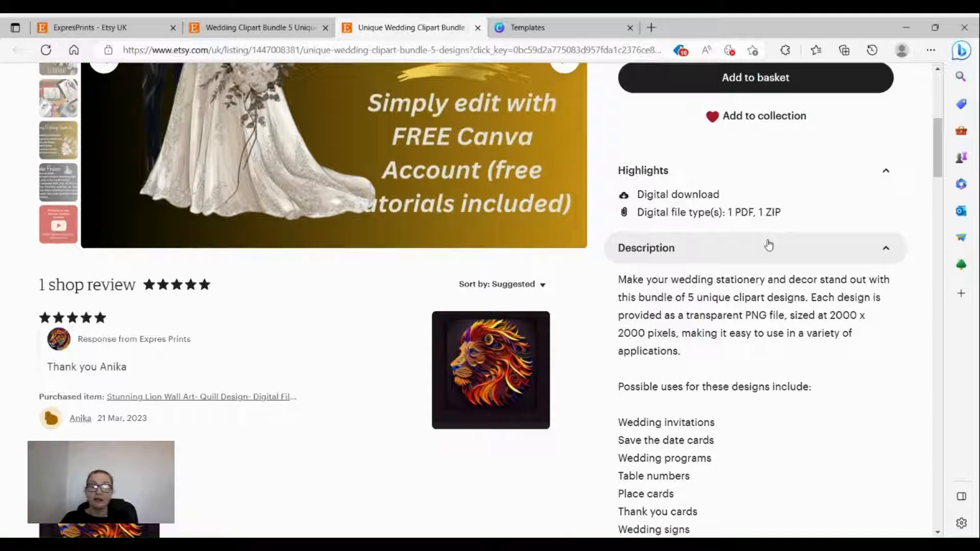
pyautogui.scroll(-3, 722, 437)
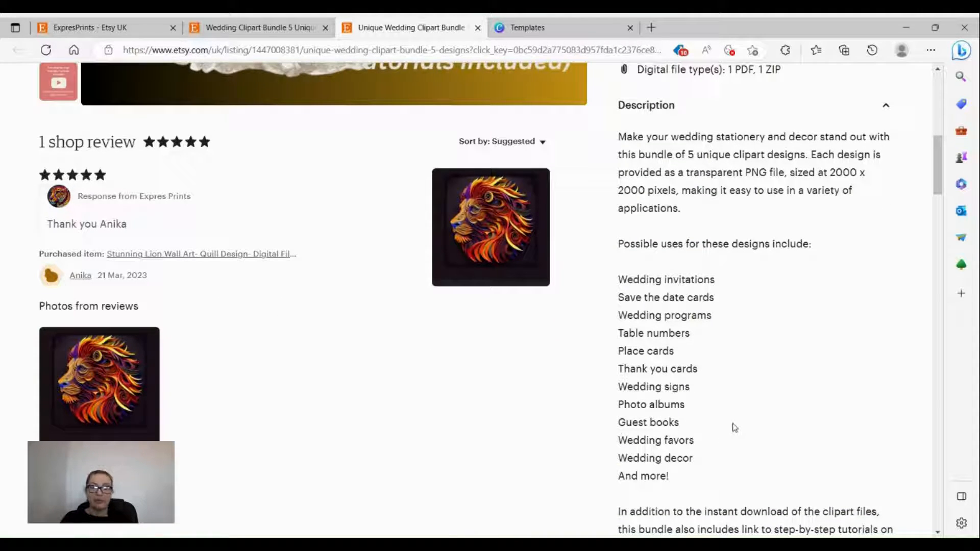
pyautogui.scroll(-10, 734, 428)
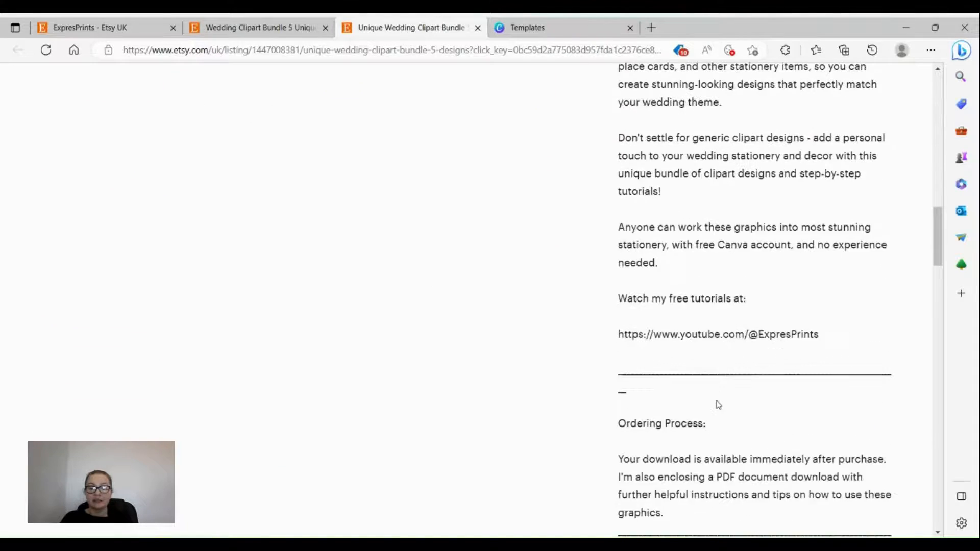
pyautogui.scroll(10, 719, 405)
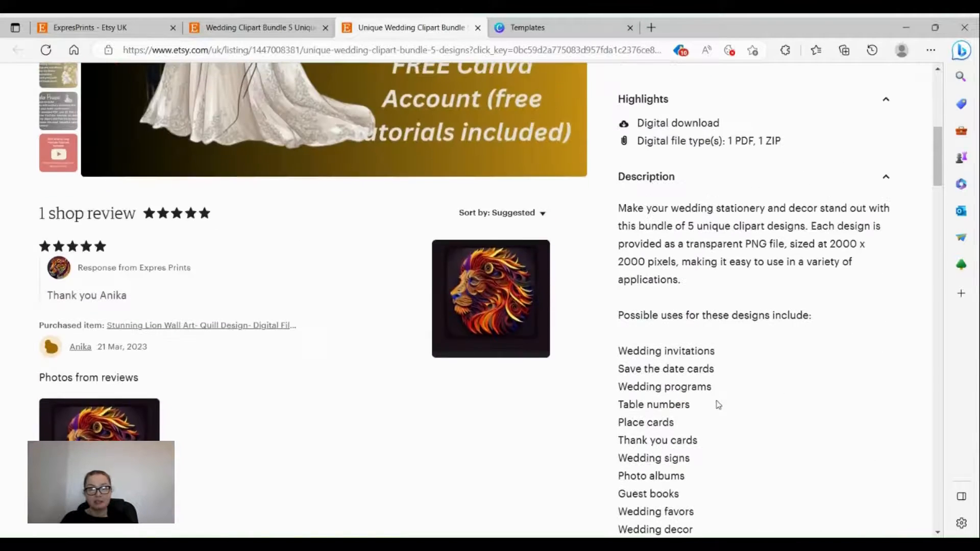
pyautogui.scroll(1, 719, 405)
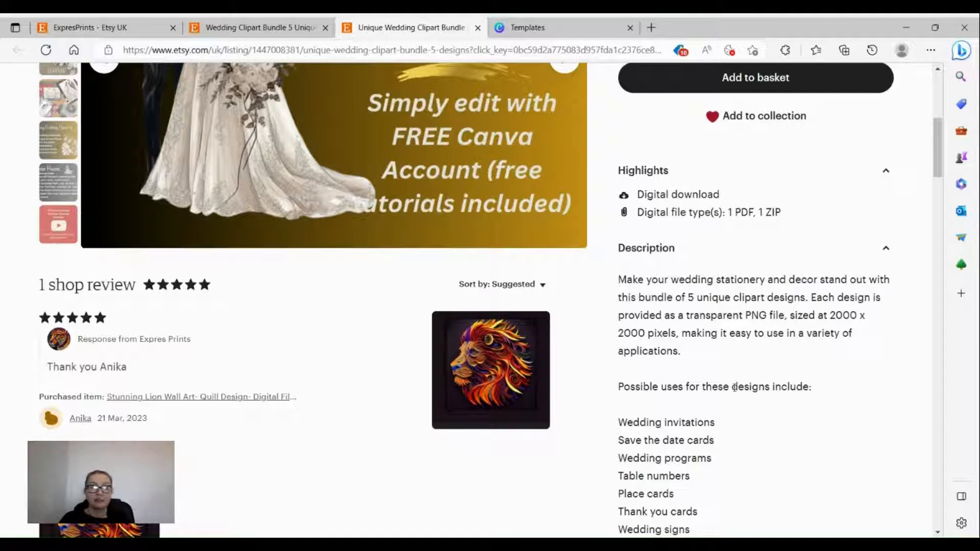
pyautogui.scroll(-10, 690, 371)
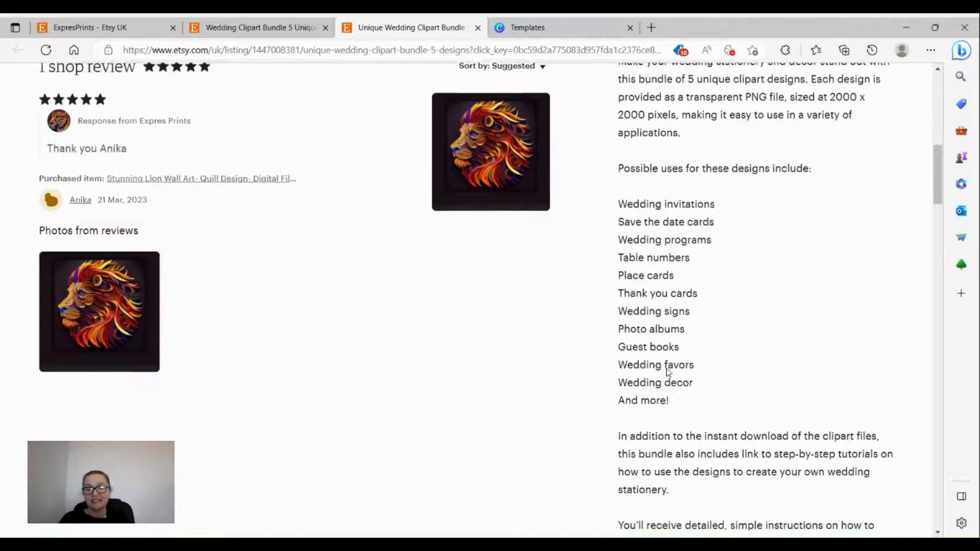
pyautogui.scroll(6, 689, 367)
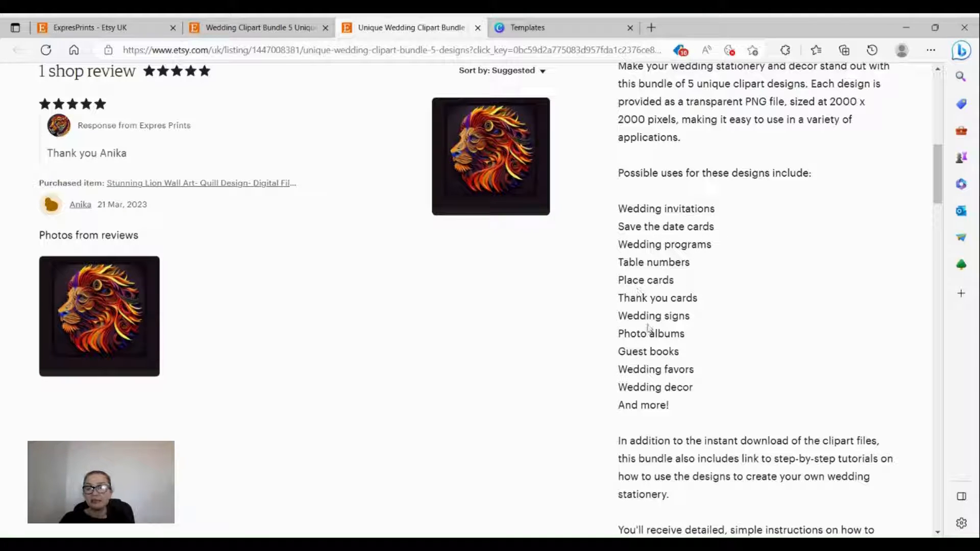
pyautogui.scroll(15, 643, 333)
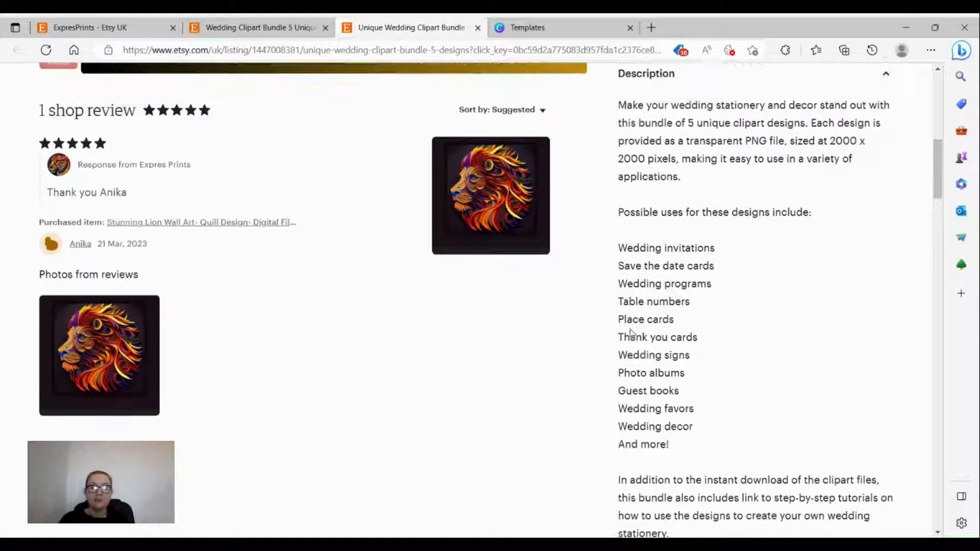
pyautogui.scroll(1, 639, 313)
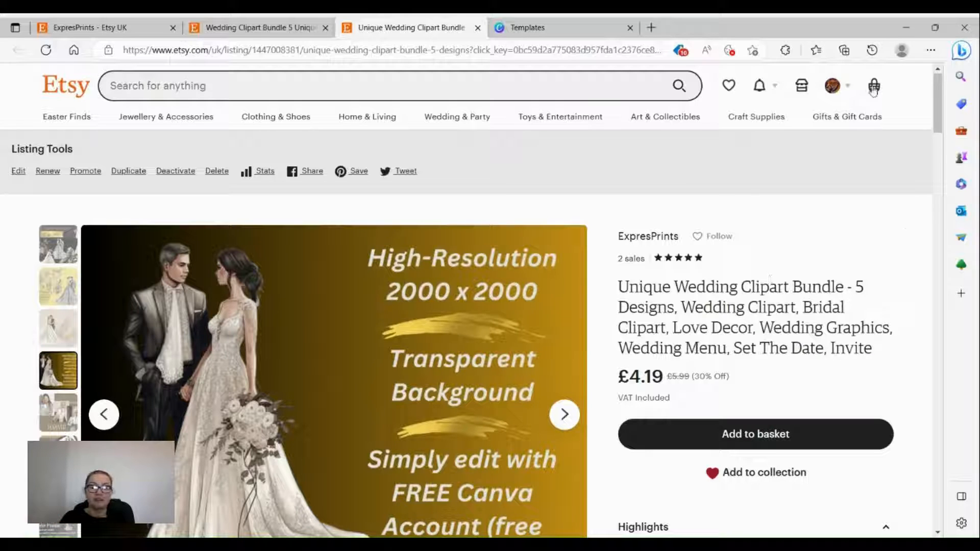
# Step: Switch from Etsy to the Canva Templates tab and return to Canva Home
pyautogui.click(545, 25)
pyautogui.scroll(15, 495, 352)
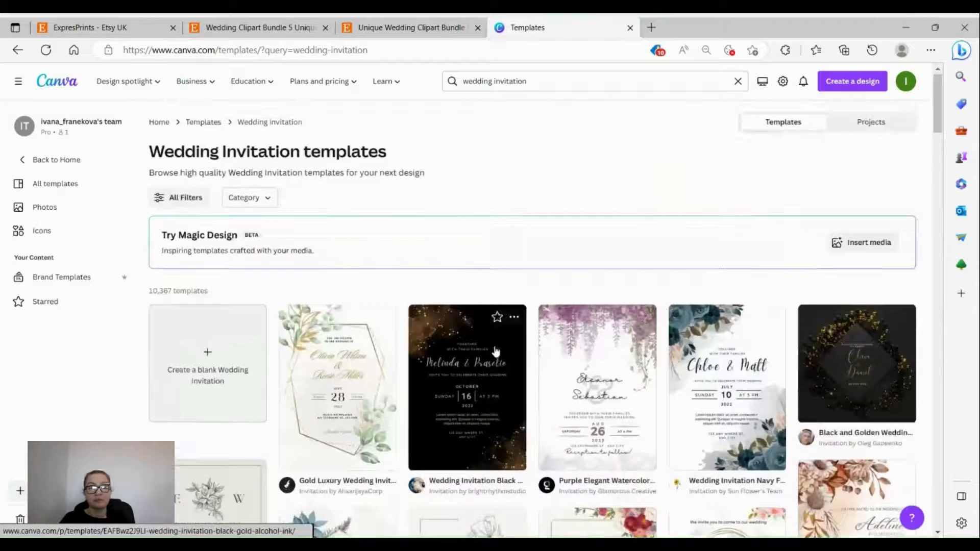
pyautogui.click(62, 162)
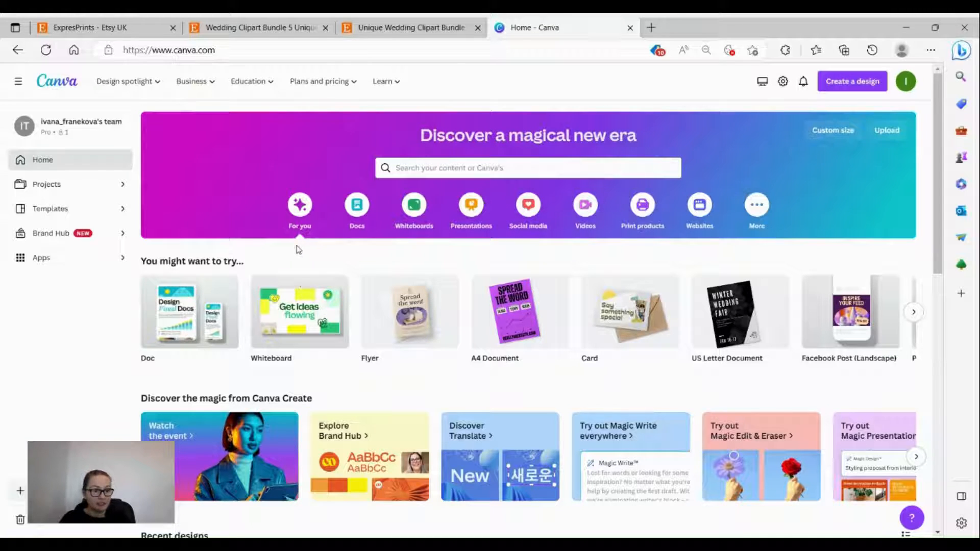
# Step: Search the Canva templates gallery for 'wedding invitations'
pyautogui.click(60, 209)
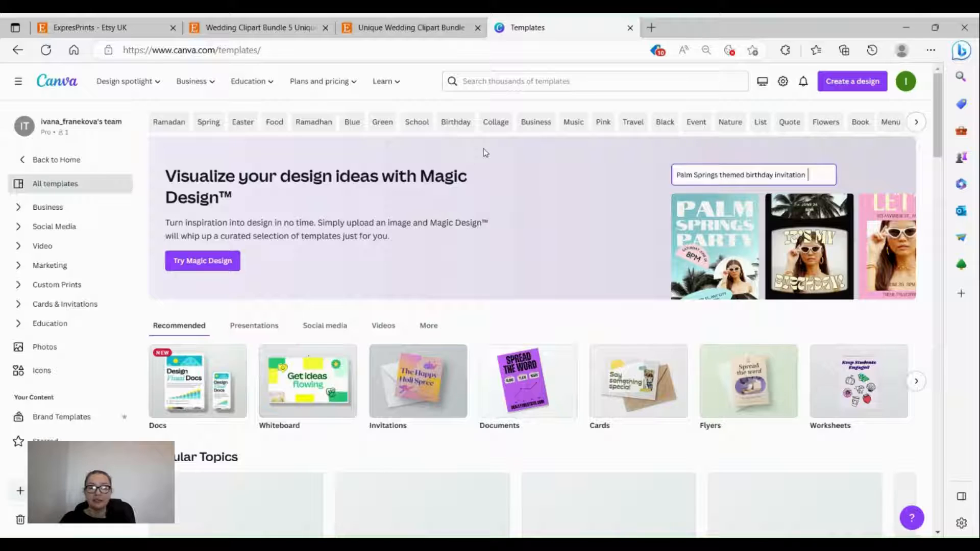
pyautogui.click(493, 80)
pyautogui.write('we')
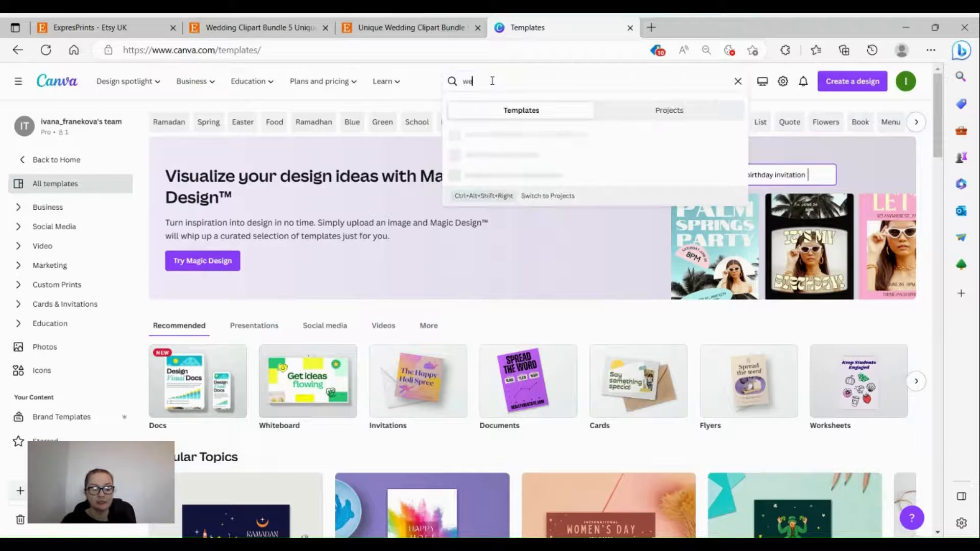
pyautogui.write('ddding')
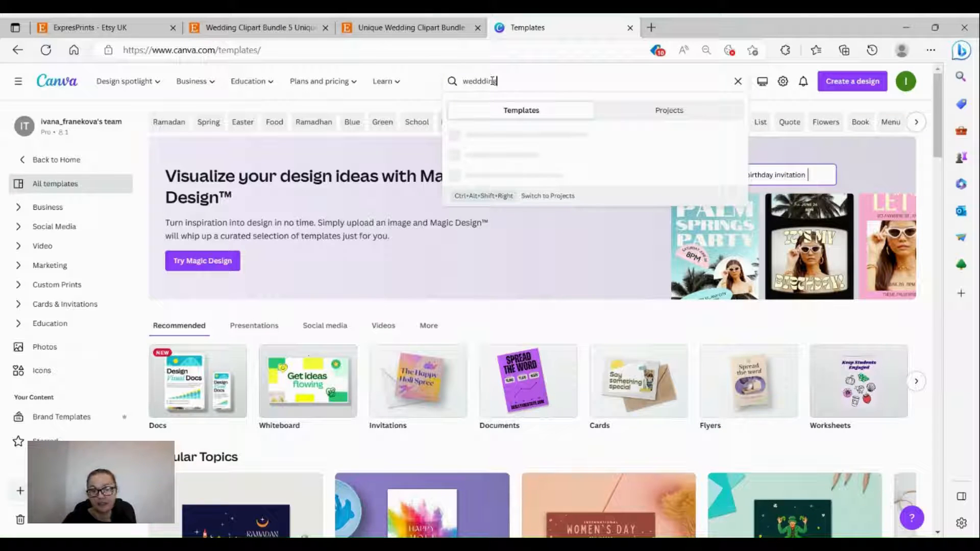
pyautogui.write(' t')
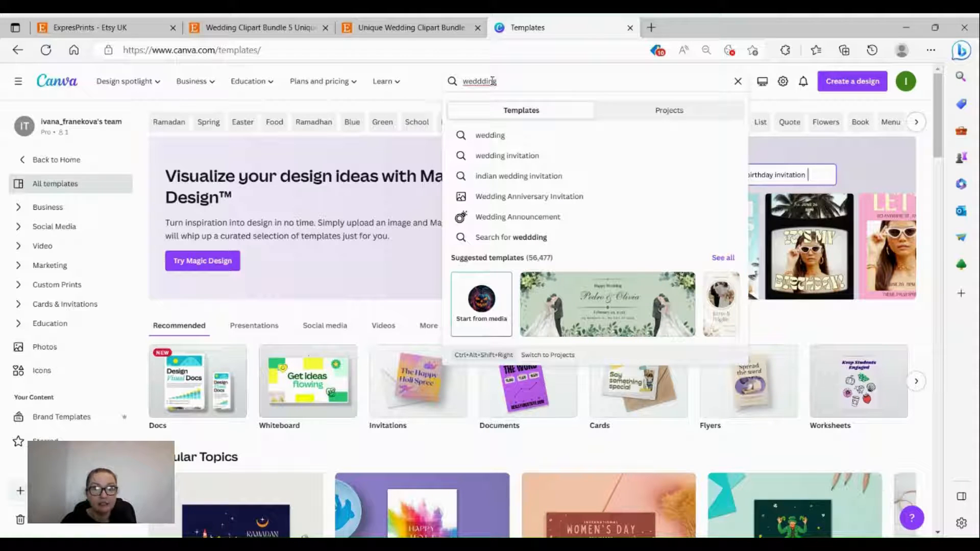
pyautogui.press('BackSpace')
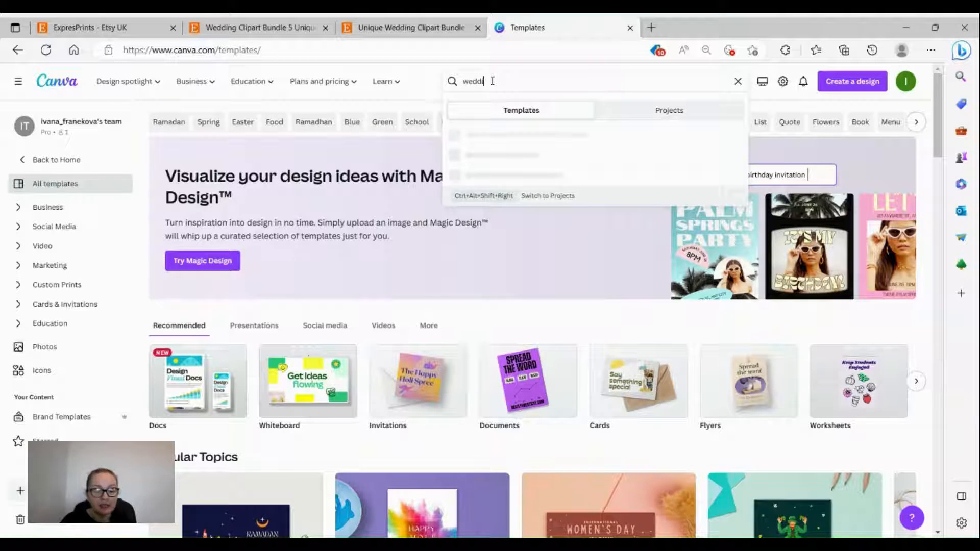
pyautogui.write('inv')
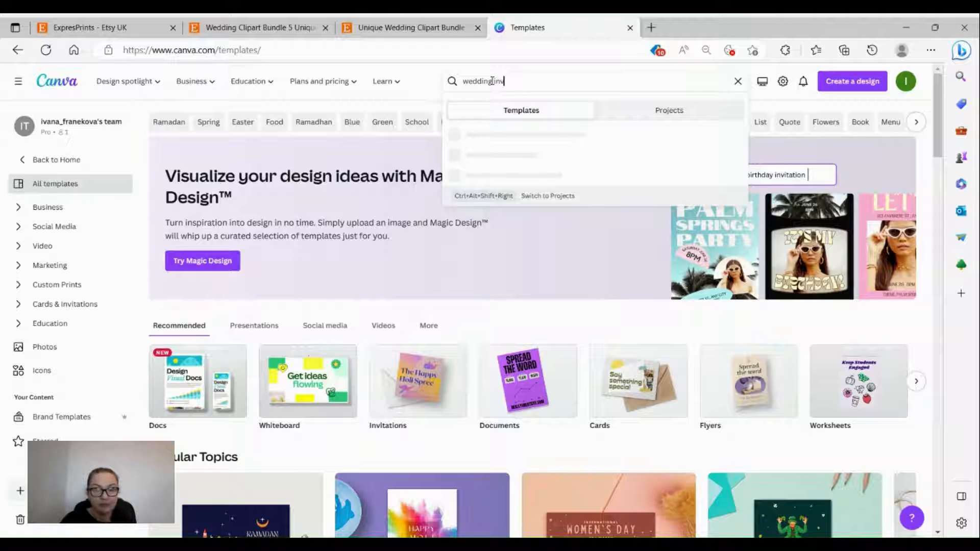
pyautogui.write('itatio')
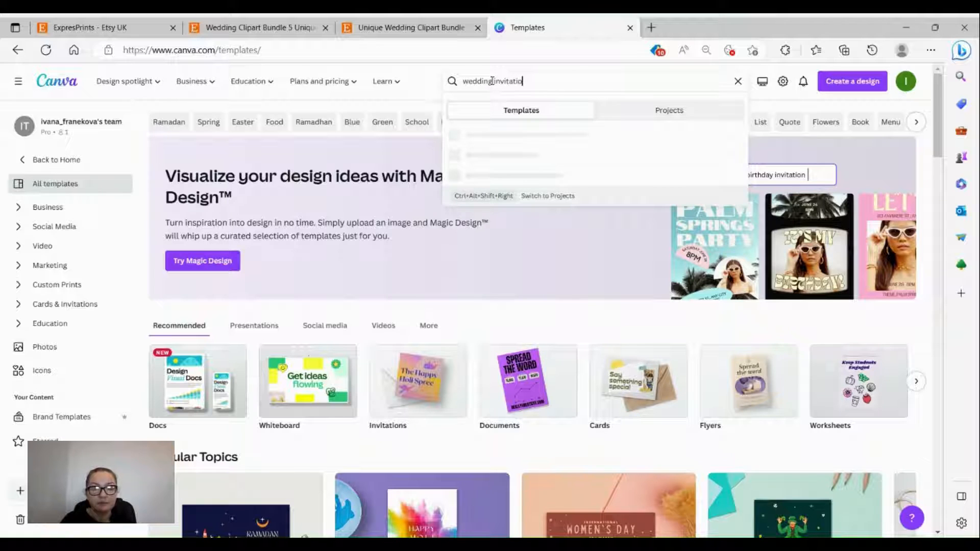
pyautogui.write('ns')
pyautogui.press('Return')
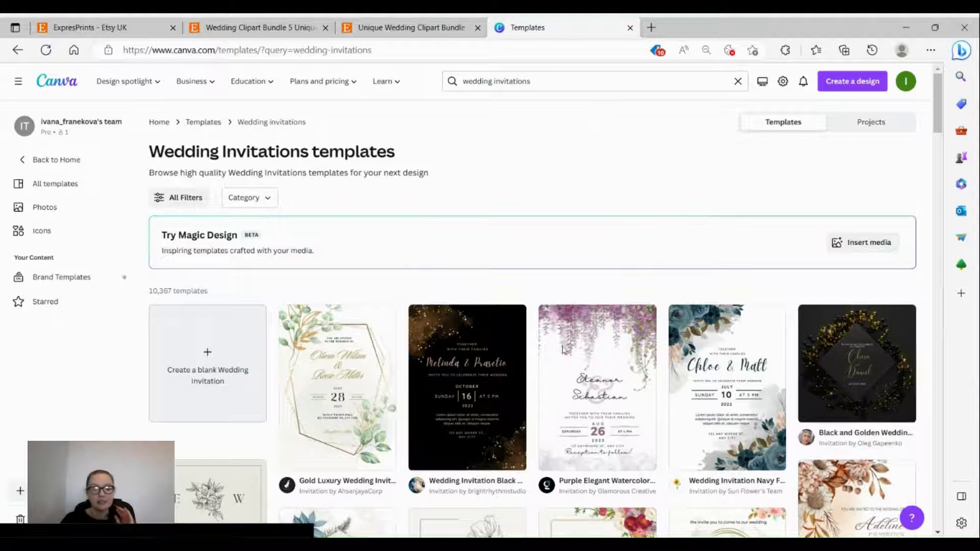
# Step: Browse the wedding invitation results and star the Gray Modern template
pyautogui.scroll(-4, 468, 405)
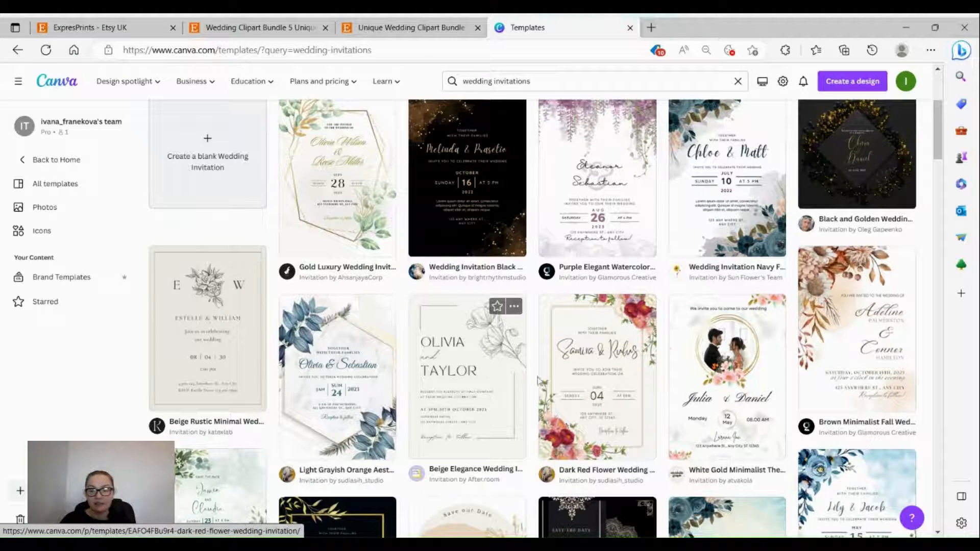
pyautogui.scroll(-3, 638, 332)
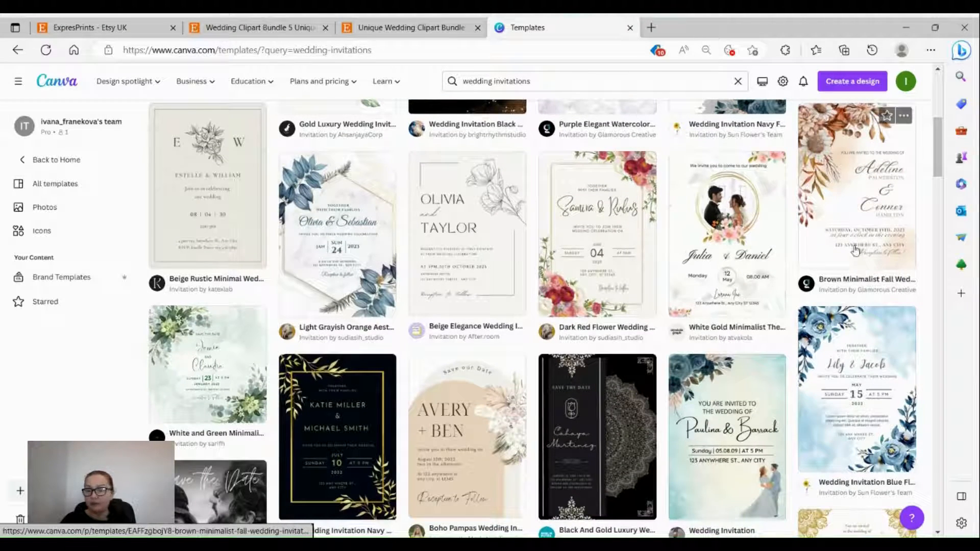
pyautogui.scroll(-2, 743, 325)
pyautogui.scroll(-2, 664, 327)
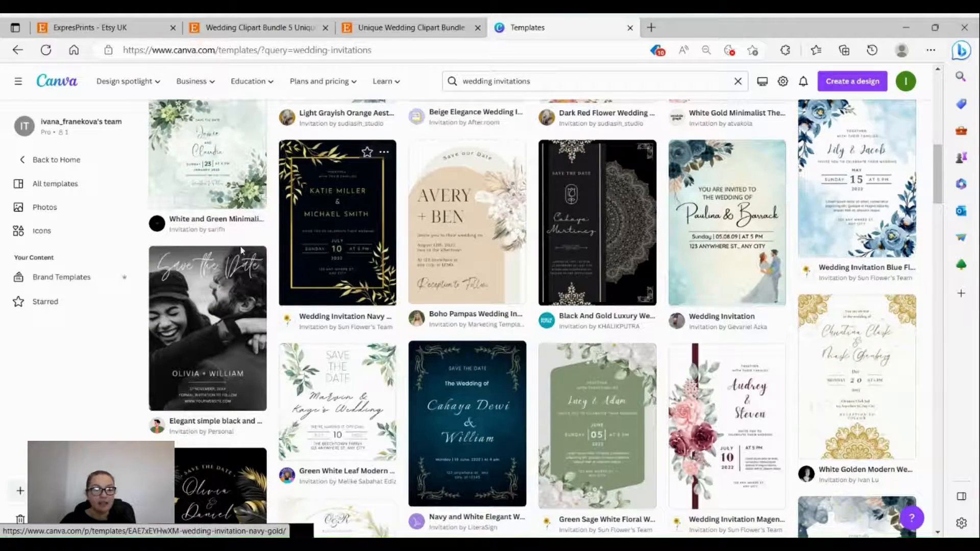
pyautogui.scroll(-3, 185, 303)
pyautogui.scroll(-3, 185, 304)
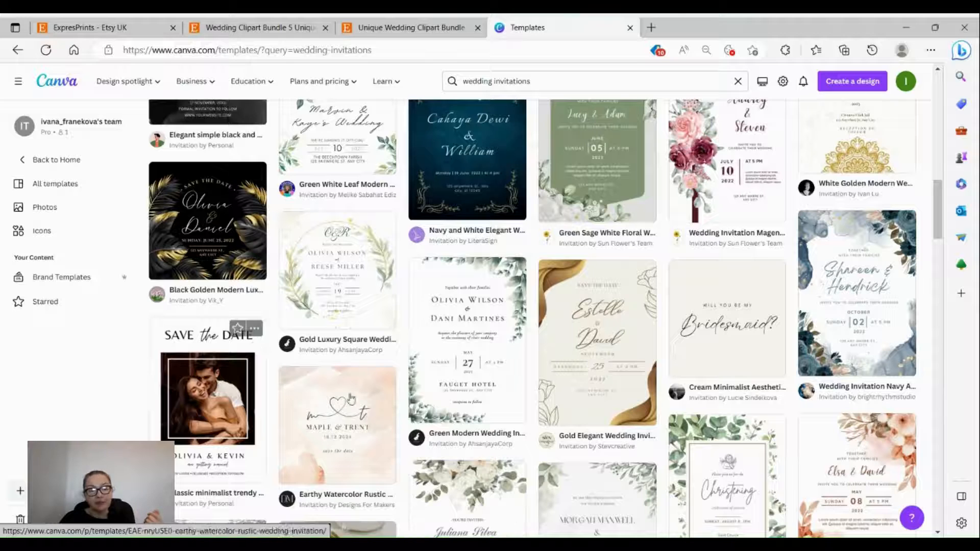
pyautogui.scroll(-4, 351, 400)
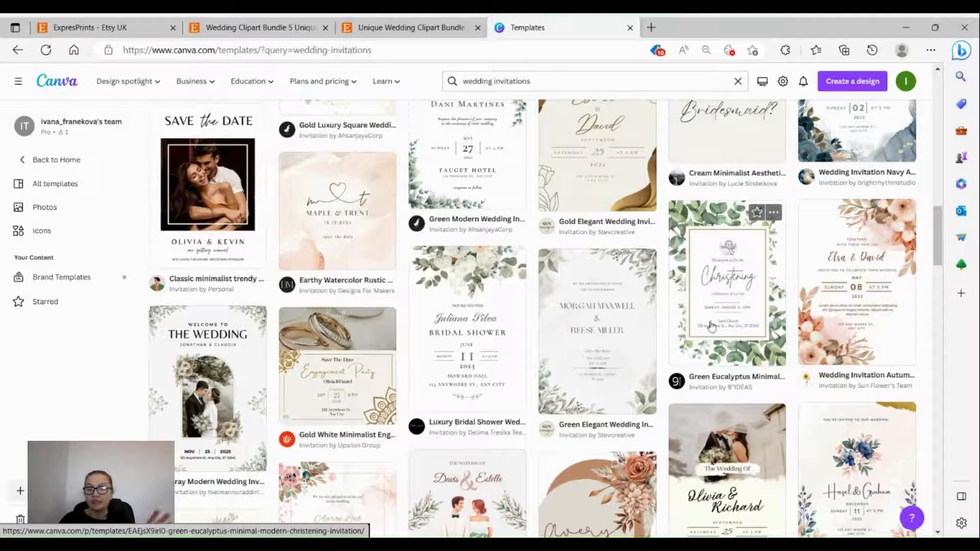
pyautogui.scroll(-5, 710, 325)
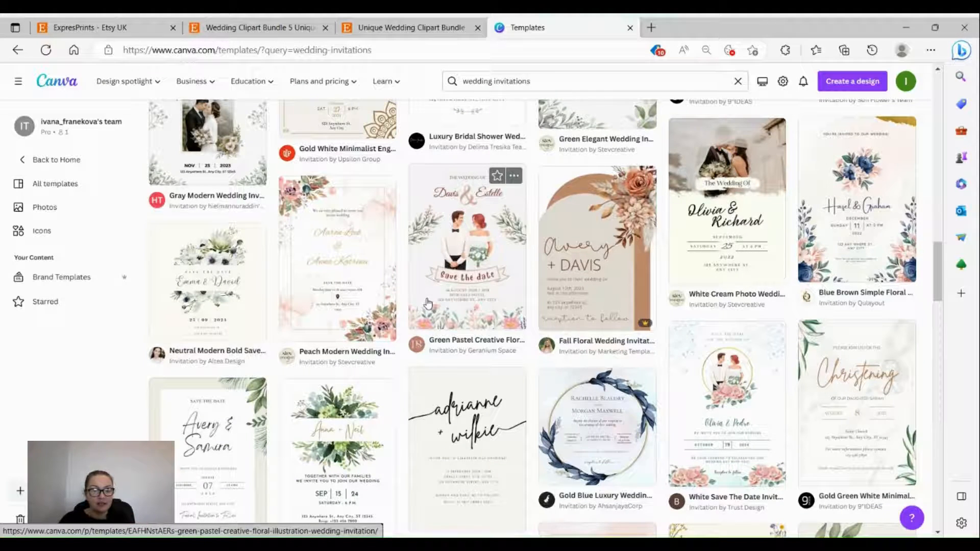
pyautogui.scroll(4, 427, 303)
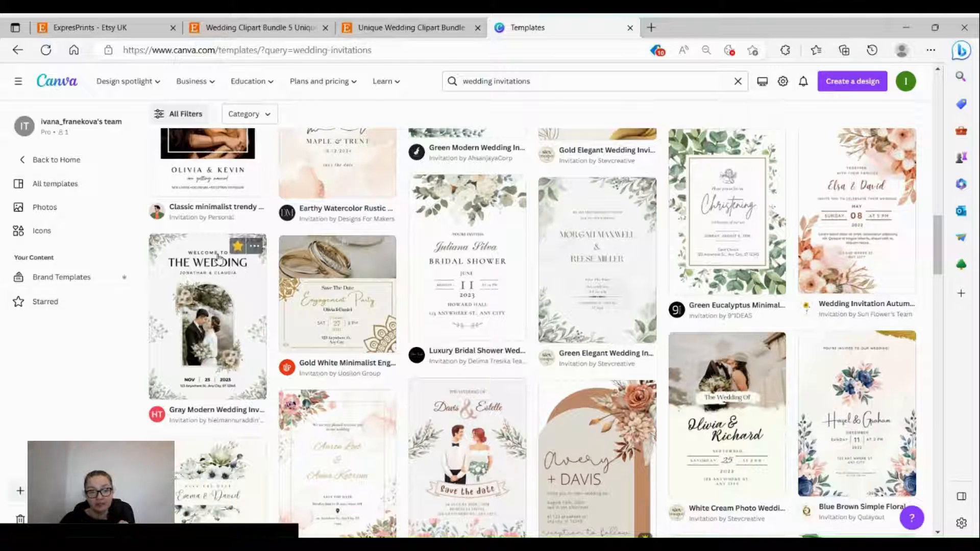
pyautogui.click(238, 247)
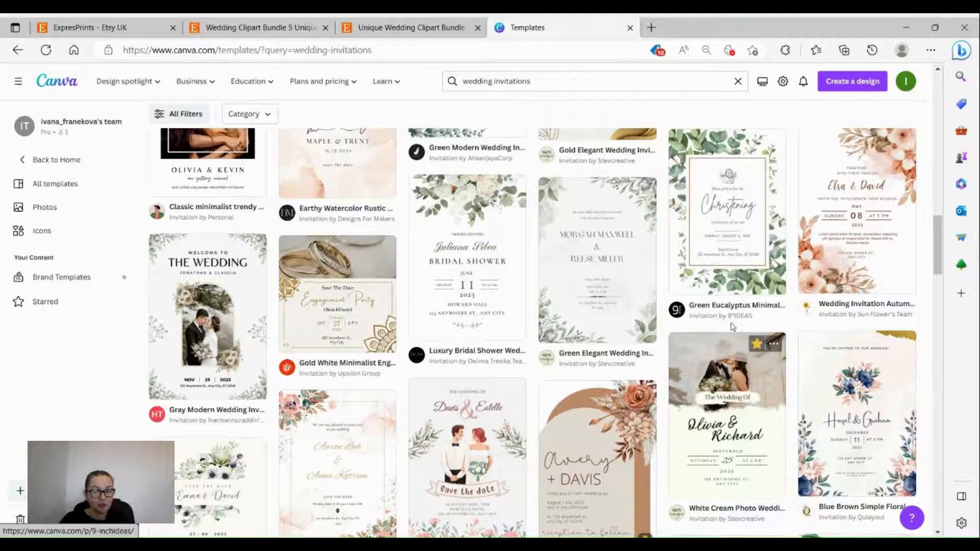
# Step: Preview and close the Gold Blue Luxury template, then bring up the Create a design list
pyautogui.scroll(-5, 733, 326)
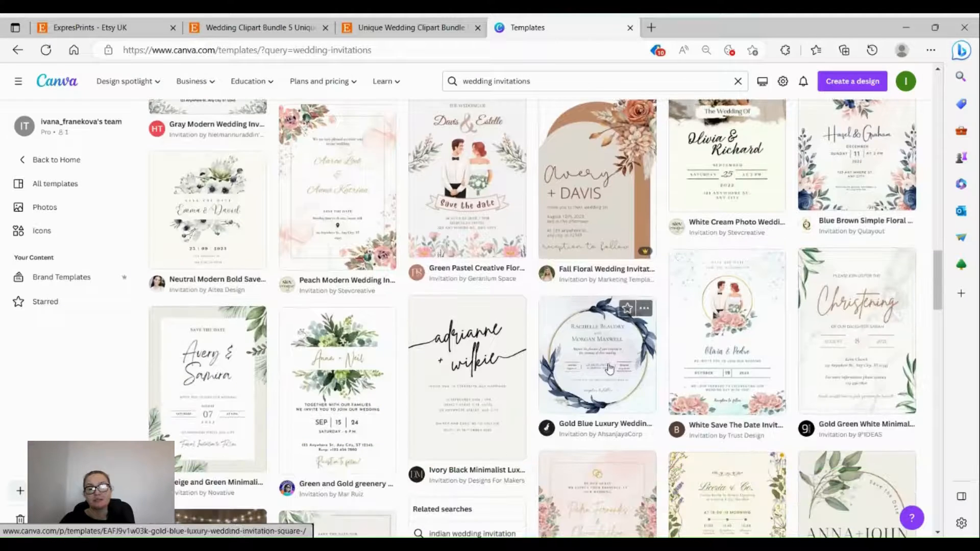
pyautogui.click(609, 368)
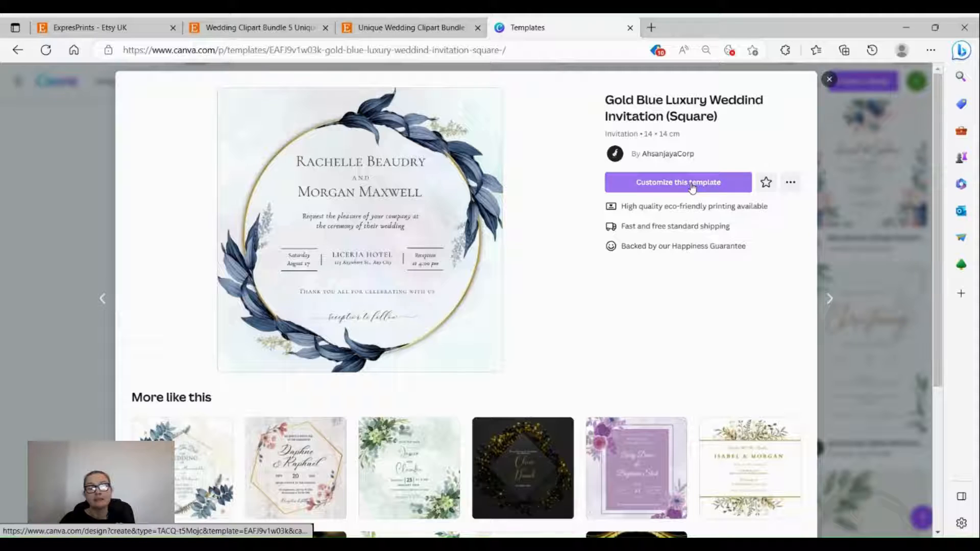
pyautogui.click(829, 80)
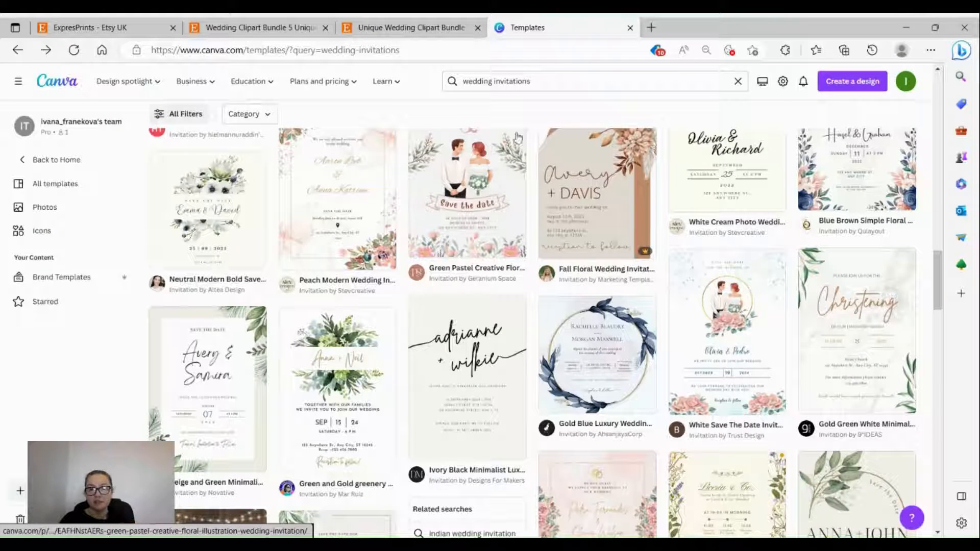
pyautogui.click(852, 85)
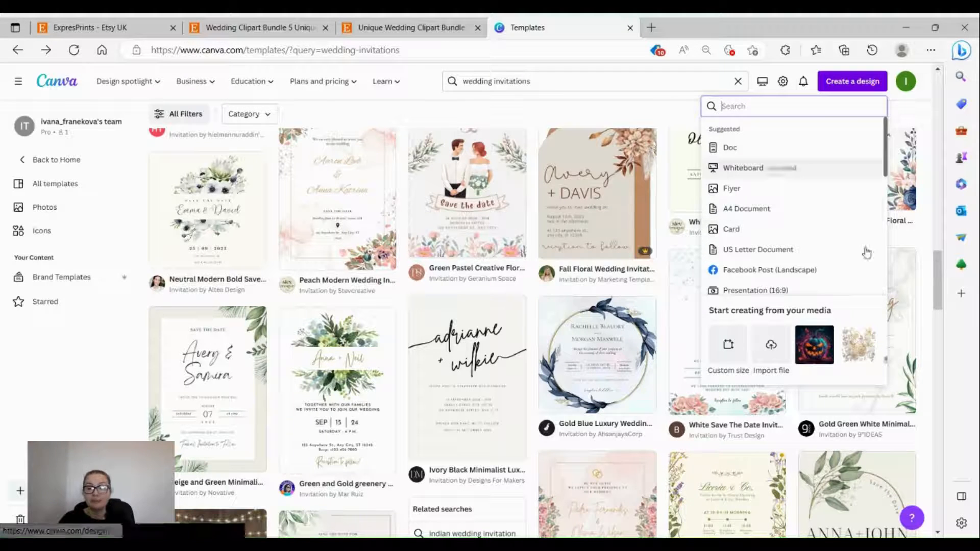
# Step: Create a blank Invitation 5×7 in portrait design
pyautogui.scroll(-2, 795, 228)
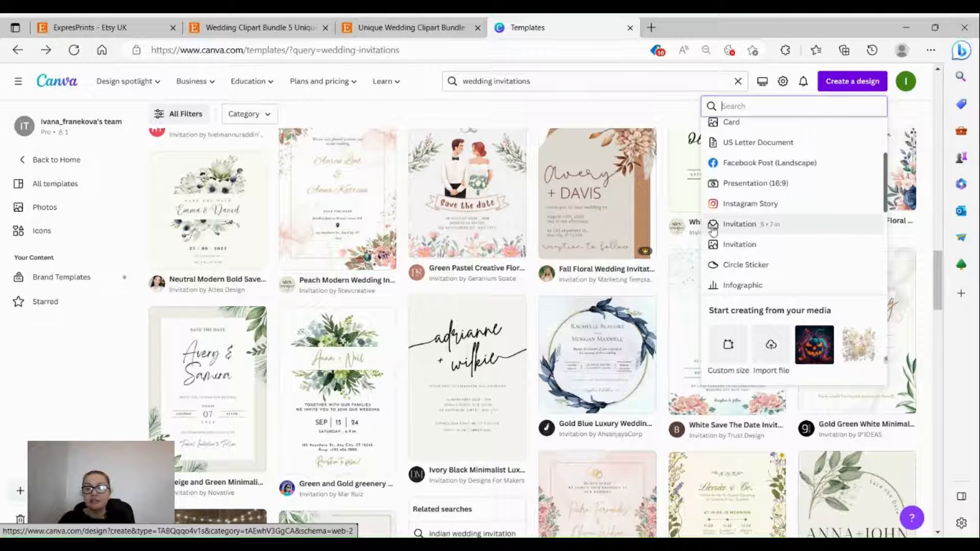
pyautogui.click(750, 226)
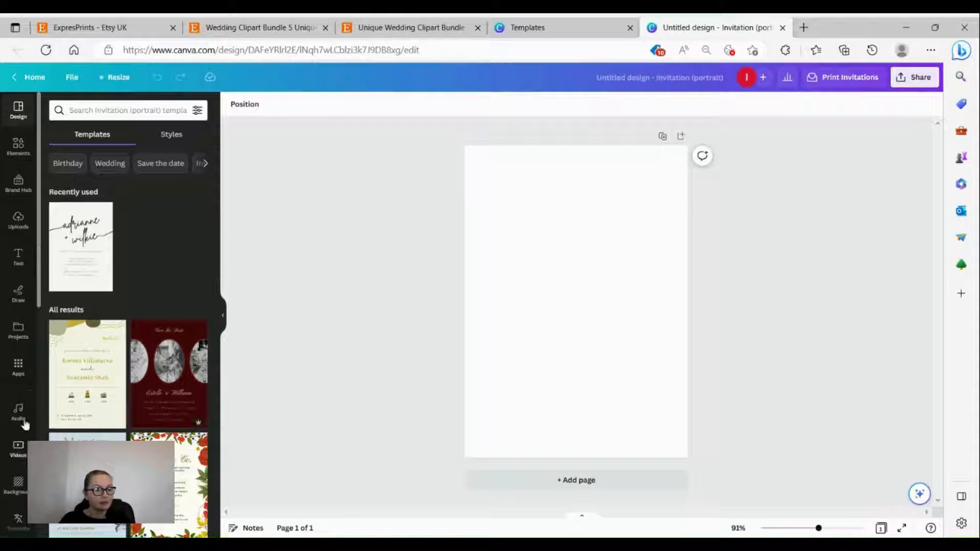
# Step: Show the Starred collection of saved wedding and birthday templates beside the page
pyautogui.scroll(-3, 20, 394)
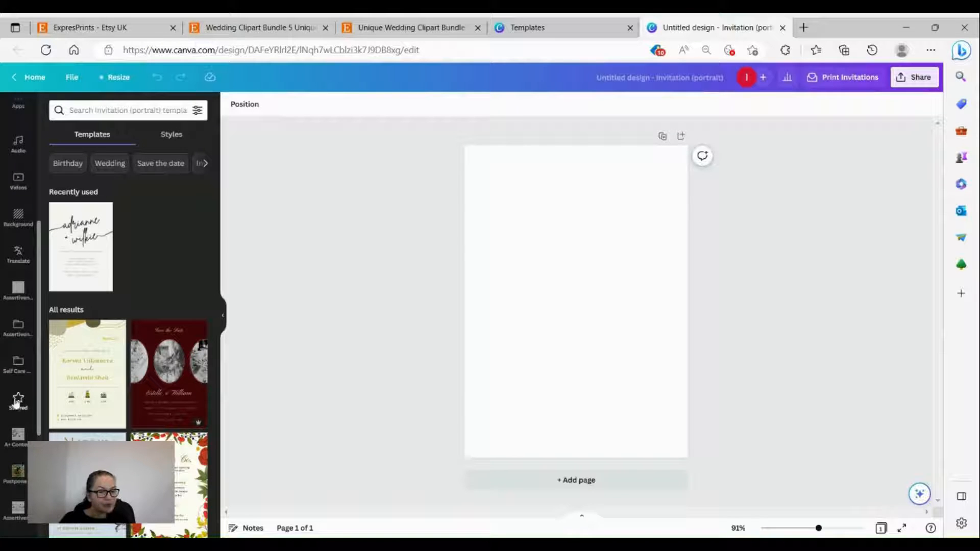
pyautogui.click(16, 400)
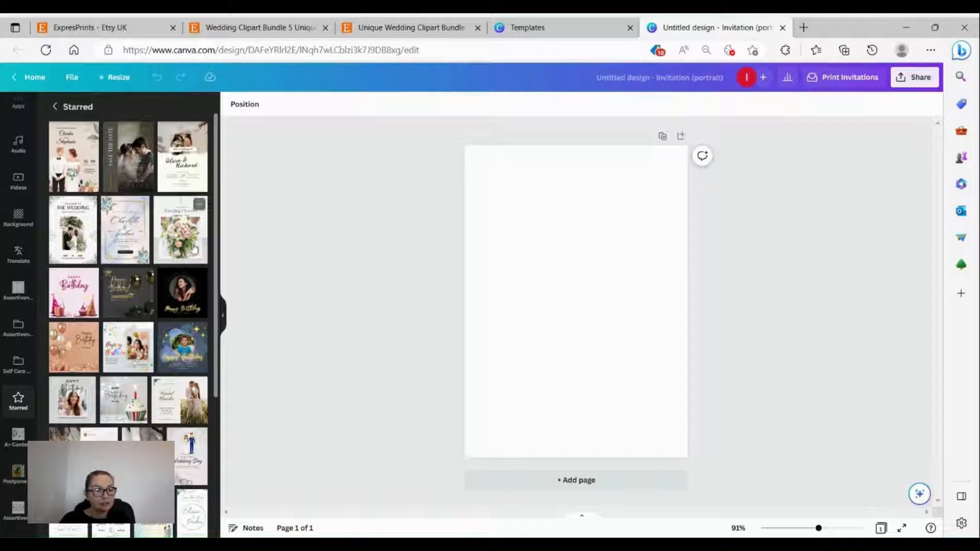
# Step: Apply the starred Charles & Stephanie template and delete its couple illustration
pyautogui.click(69, 174)
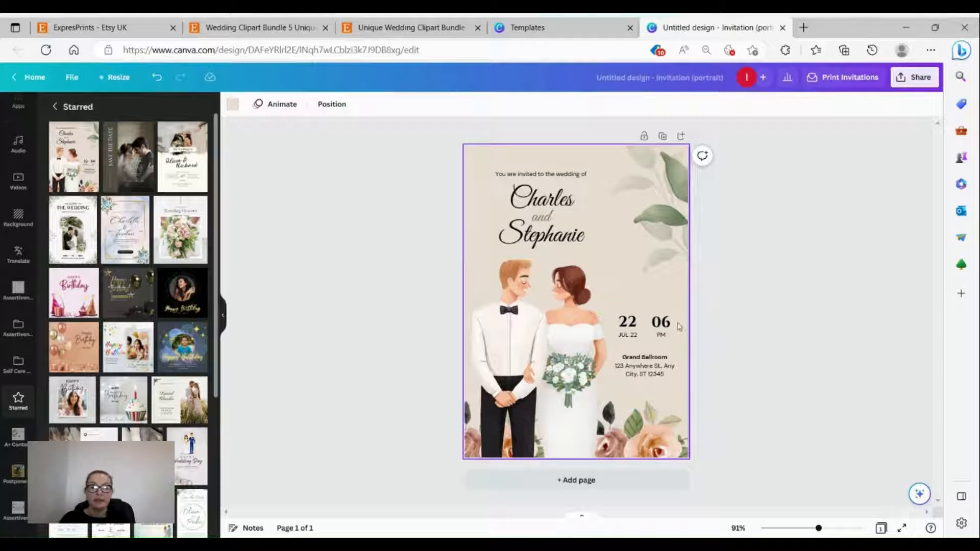
pyautogui.click(557, 333)
pyautogui.click(539, 231)
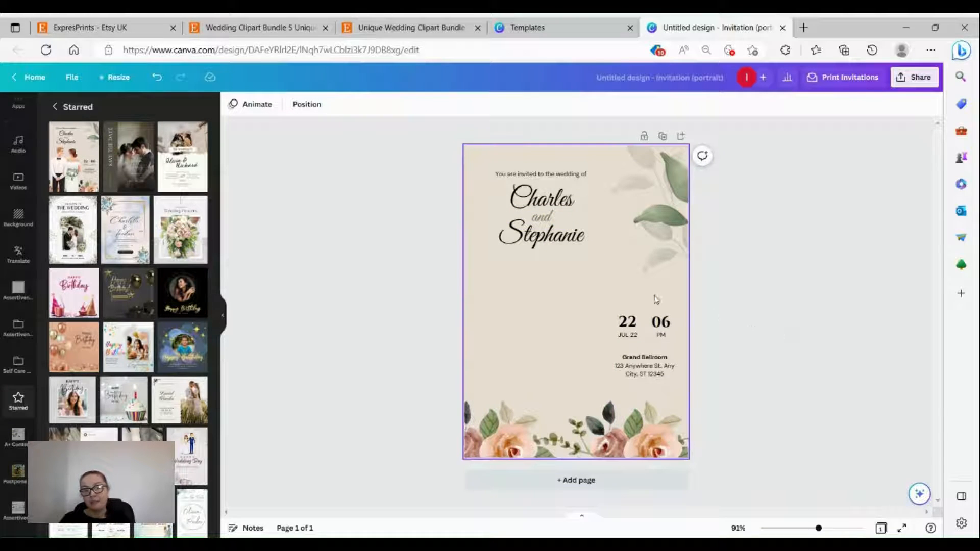
pyautogui.scroll(5, 3, 244)
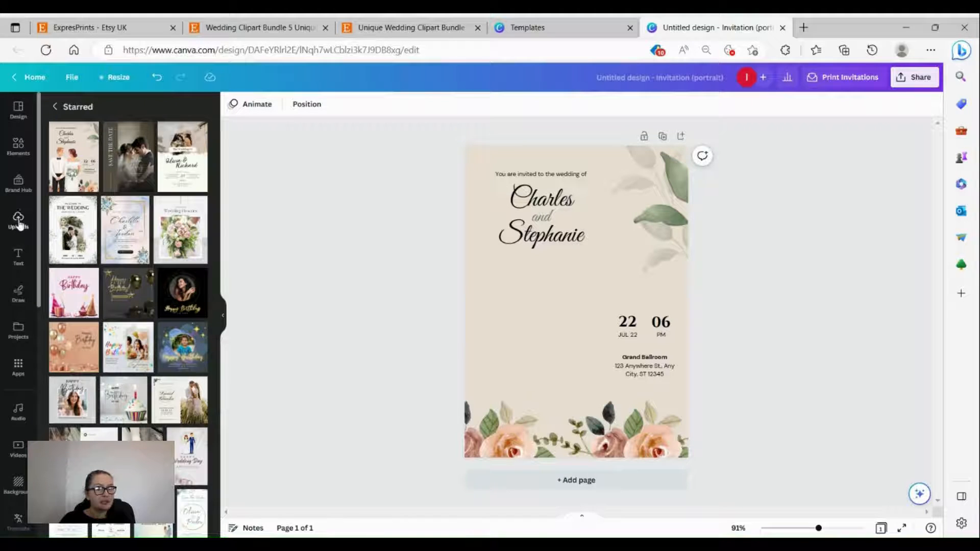
# Step: Open the Uploads panel, start a file upload, then cancel the Open dialog
pyautogui.click(18, 220)
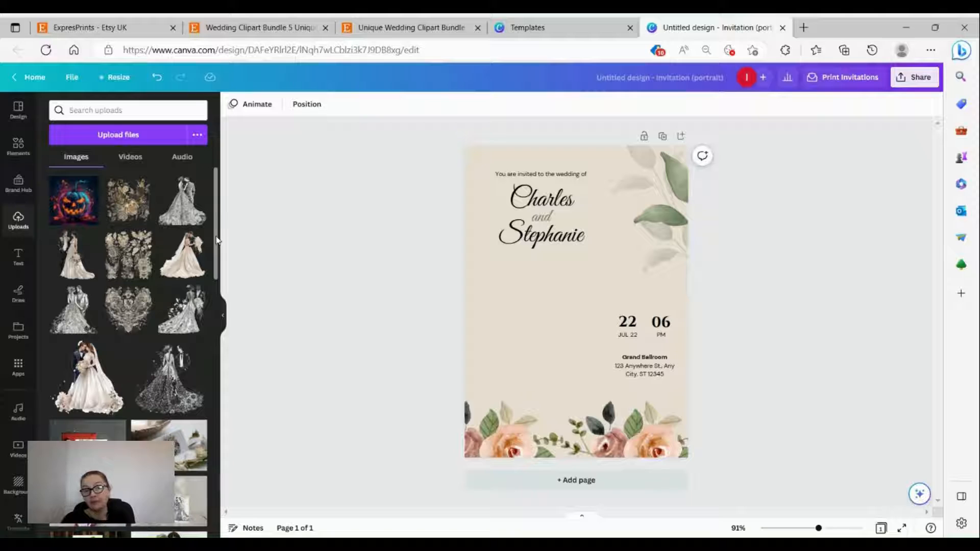
pyautogui.click(127, 135)
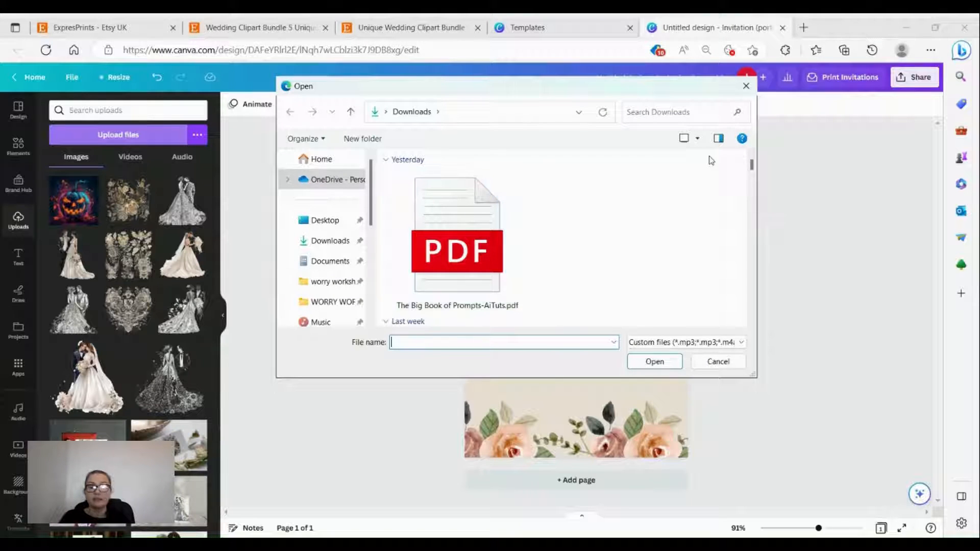
pyautogui.click(746, 86)
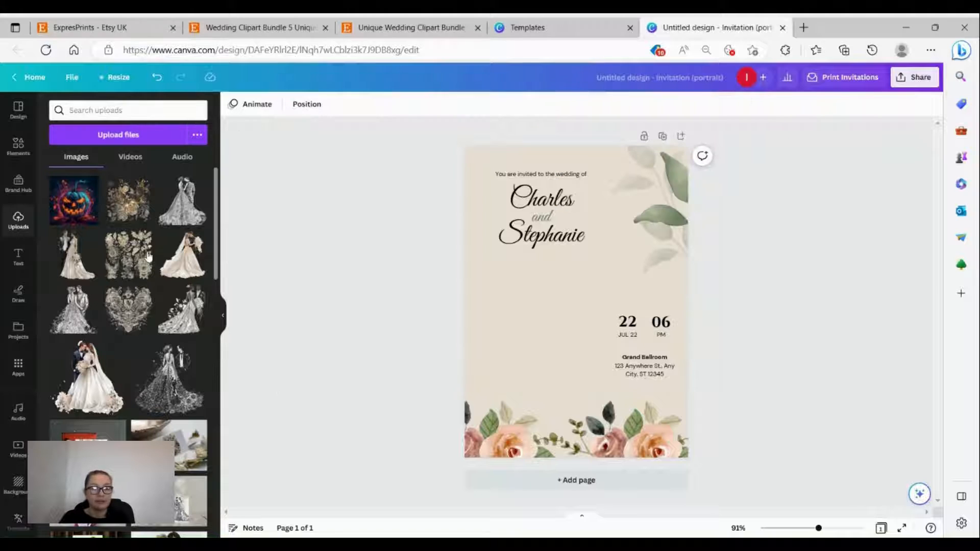
pyautogui.moveTo(188, 207)
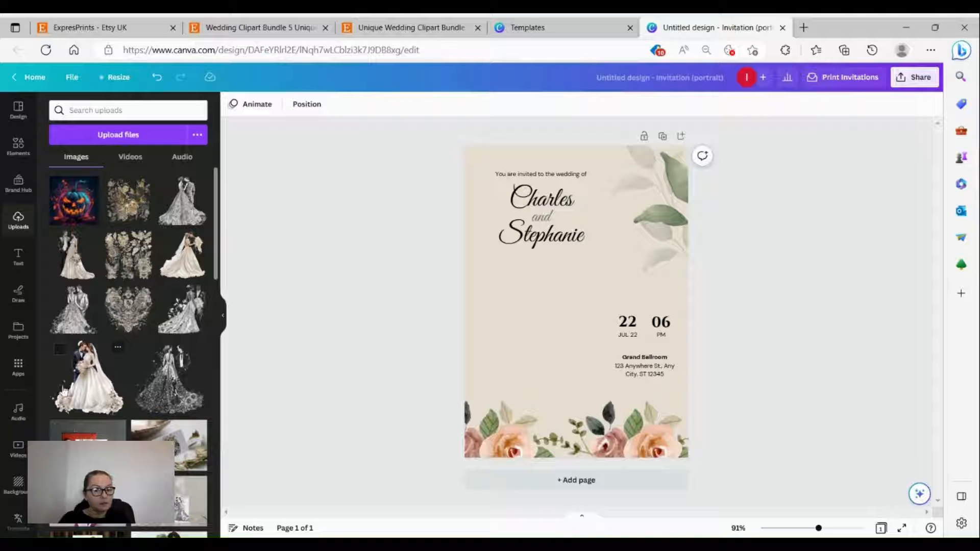
# Step: Add the watercolor bride-and-groom image from uploads and nudge it under the Charles and Stephanie names
pyautogui.click(97, 382)
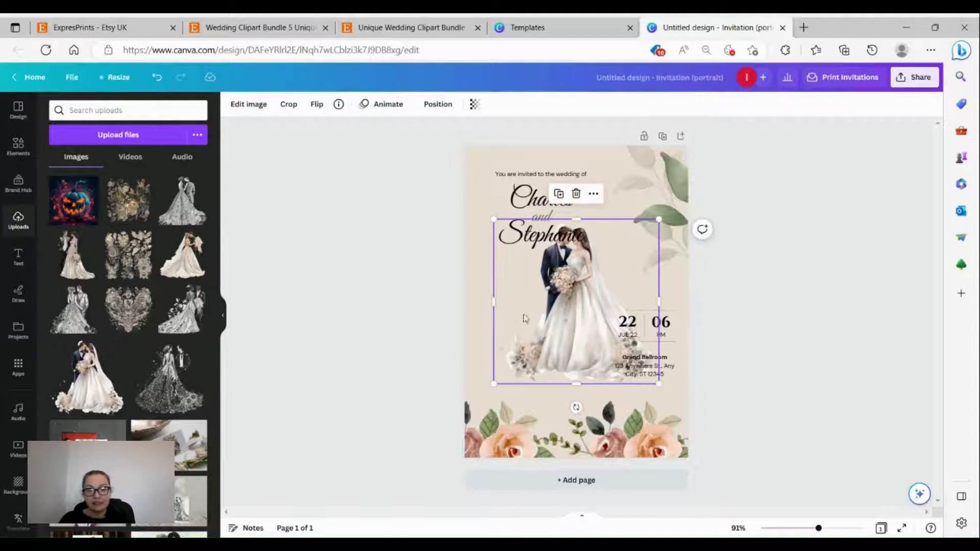
pyautogui.moveTo(572, 293); pyautogui.dragTo(546, 319)
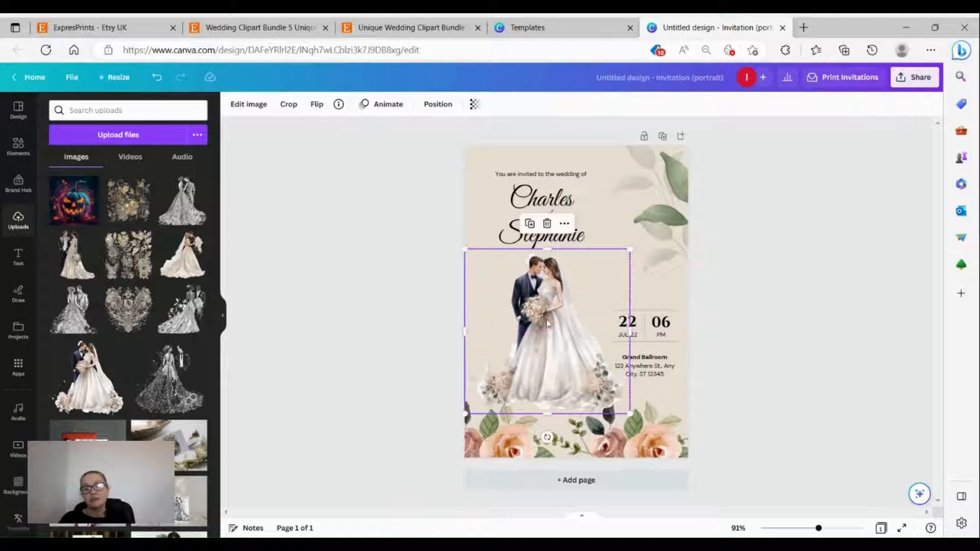
pyautogui.click(400, 242)
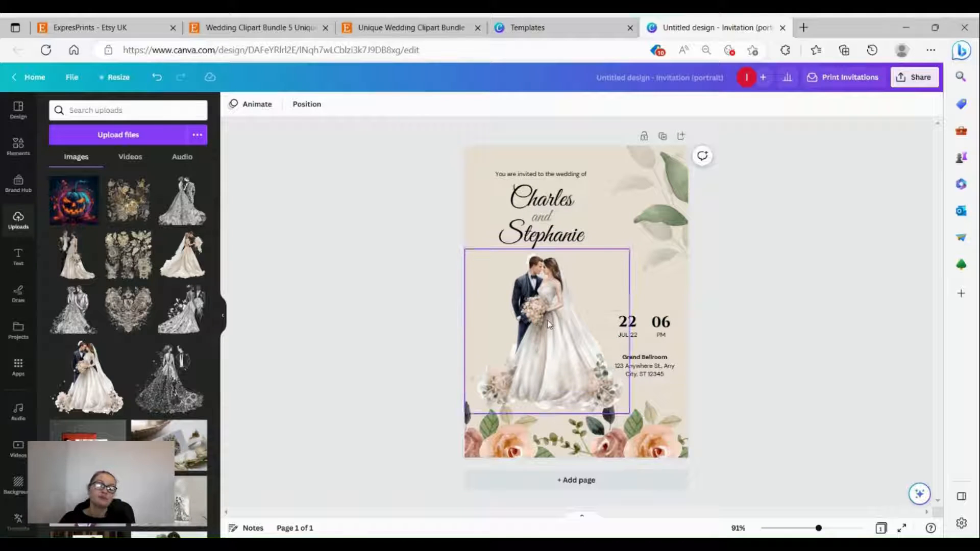
pyautogui.moveTo(547, 322); pyautogui.dragTo(542, 319)
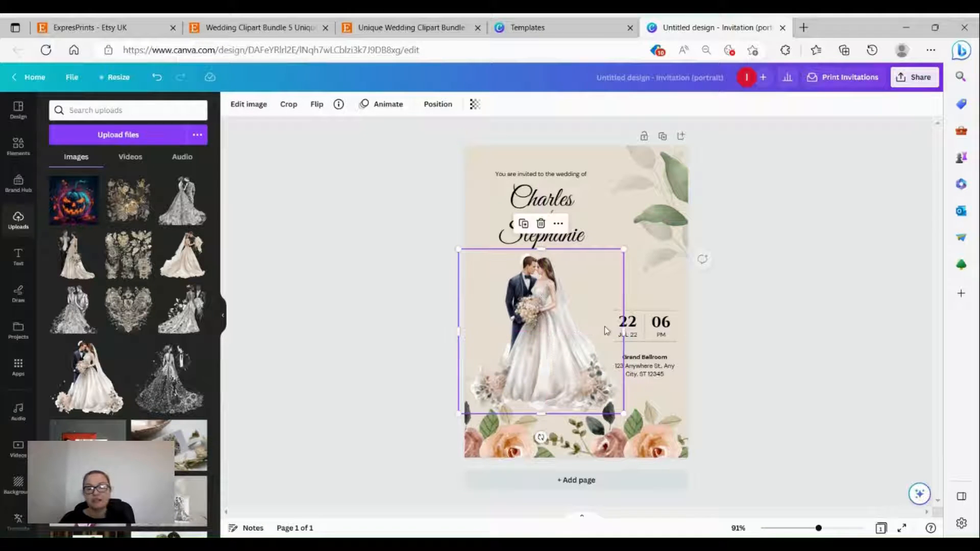
pyautogui.click(750, 317)
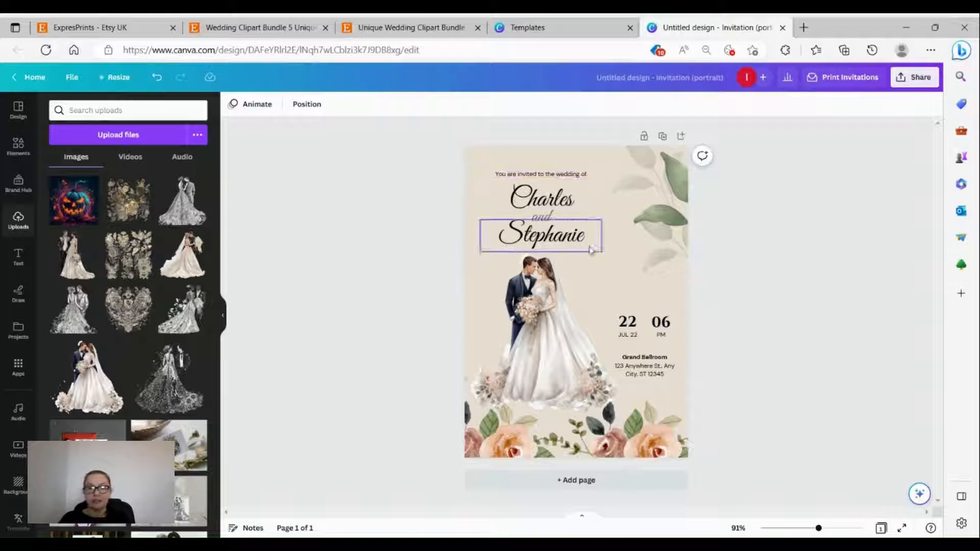
# Step: Enlarge the couple image slightly and settle it just above the floral border
pyautogui.click(575, 370)
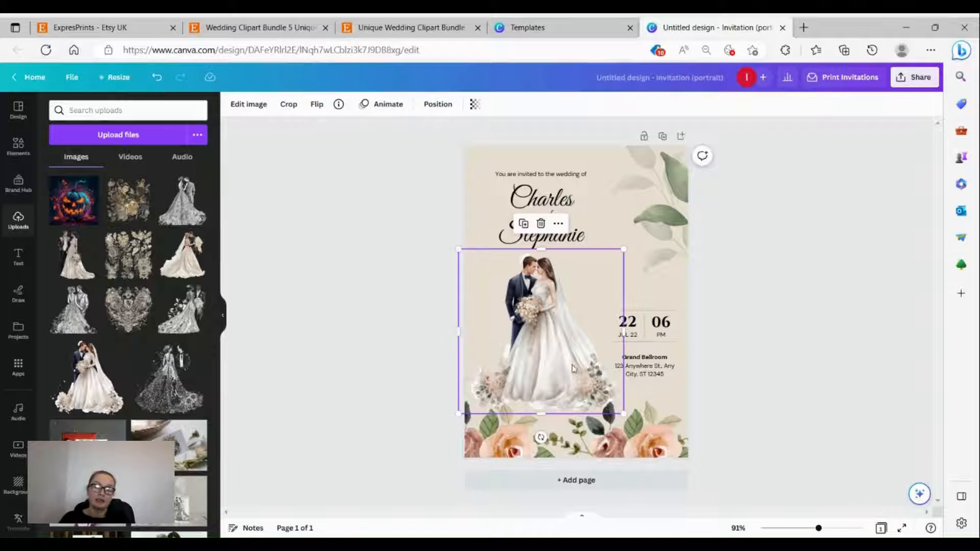
pyautogui.moveTo(624, 413); pyautogui.dragTo(628, 419)
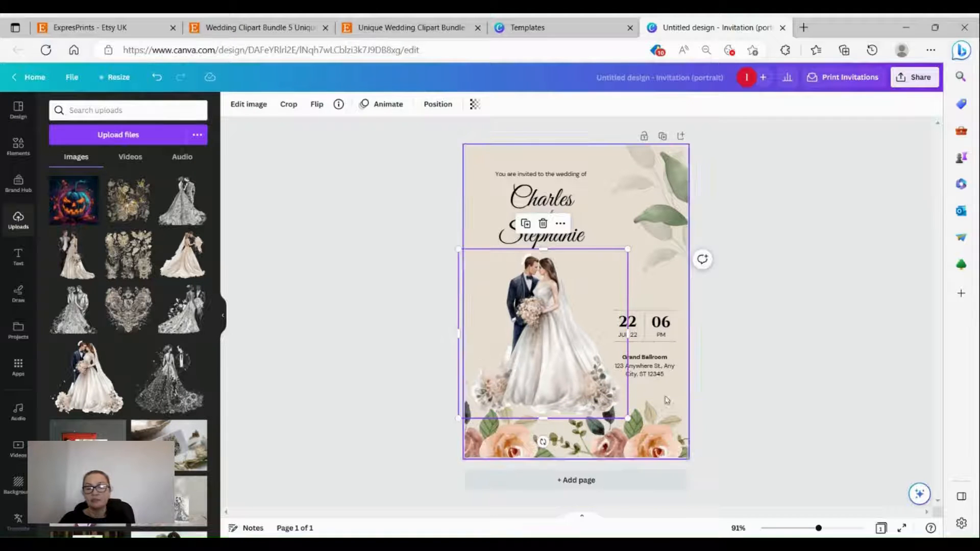
pyautogui.click(749, 377)
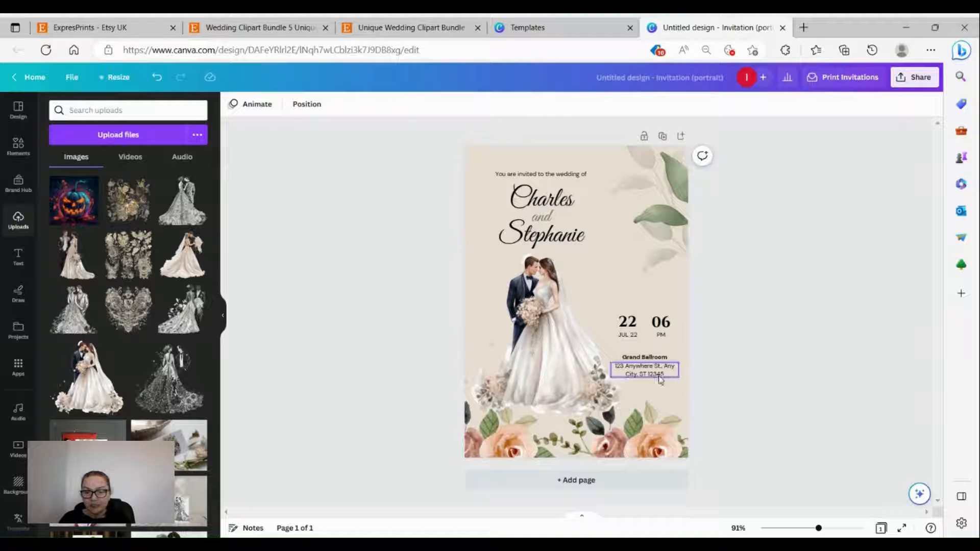
pyautogui.click(525, 341)
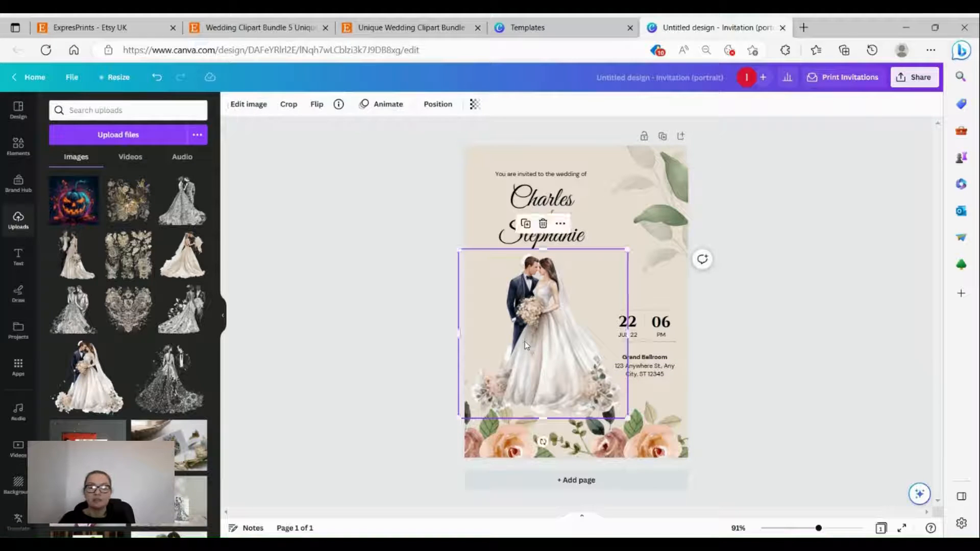
pyautogui.moveTo(525, 341); pyautogui.dragTo(522, 340)
pyautogui.click(789, 380)
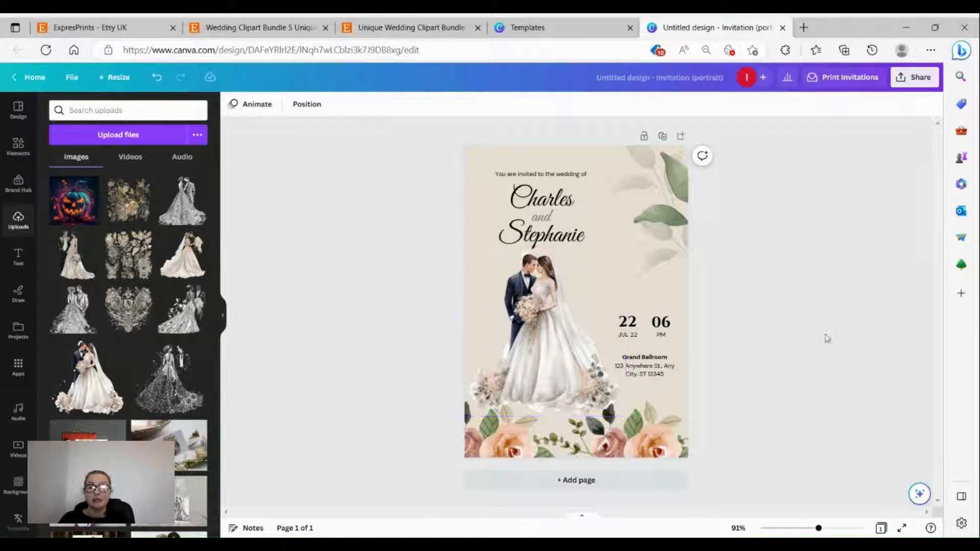
# Step: Bring up Print your design from Share and browse to Invitations (Portrait) and (Landscape)
pyautogui.click(915, 77)
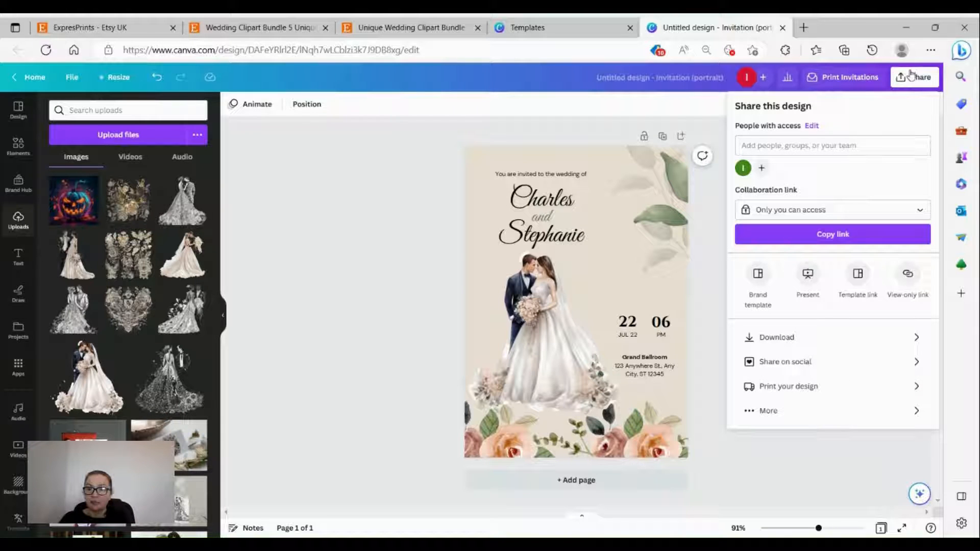
pyautogui.click(790, 388)
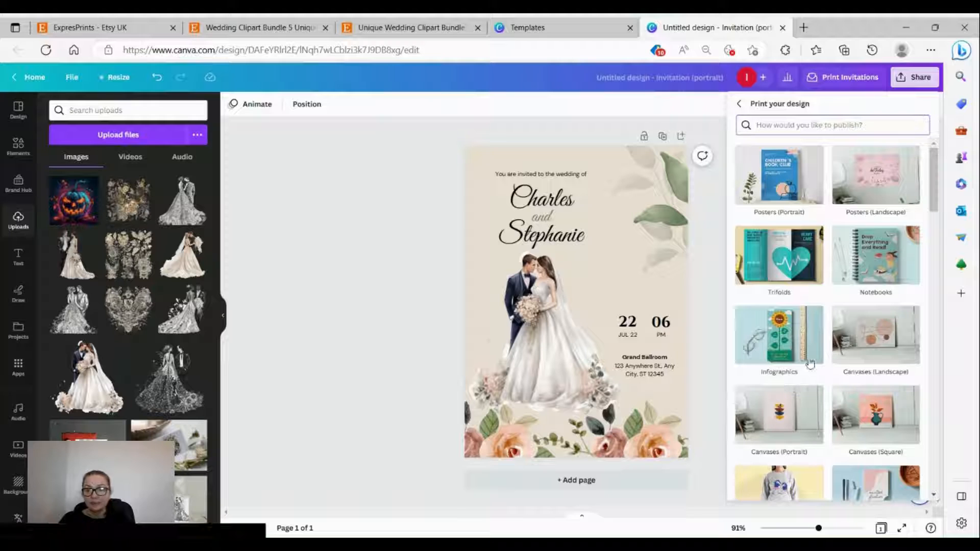
pyautogui.scroll(-2, 815, 312)
pyautogui.scroll(-5, 814, 311)
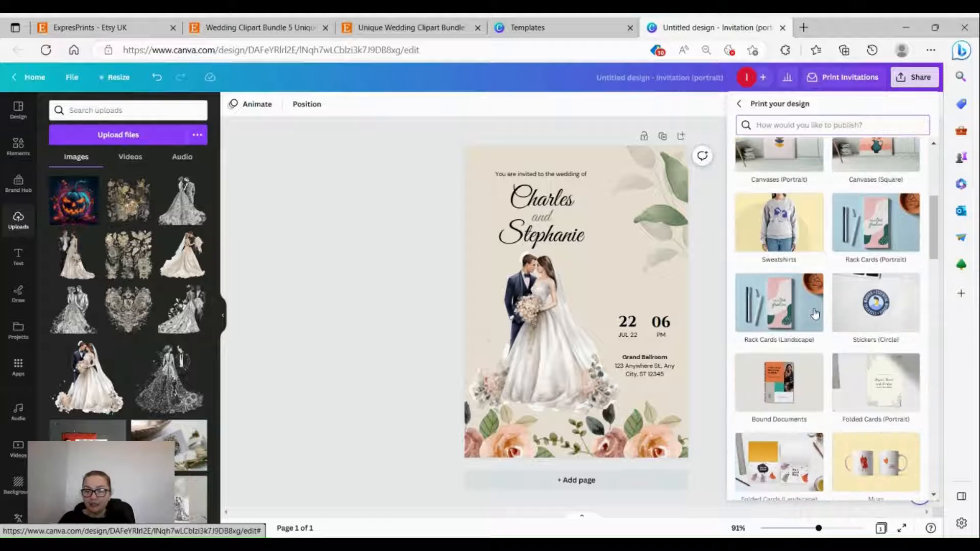
pyautogui.scroll(-8, 824, 323)
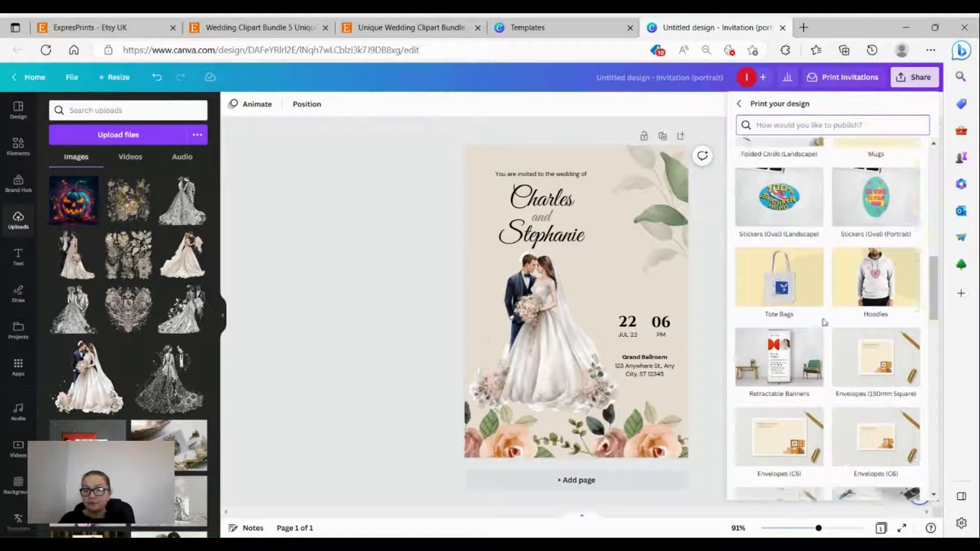
pyautogui.scroll(-3, 823, 322)
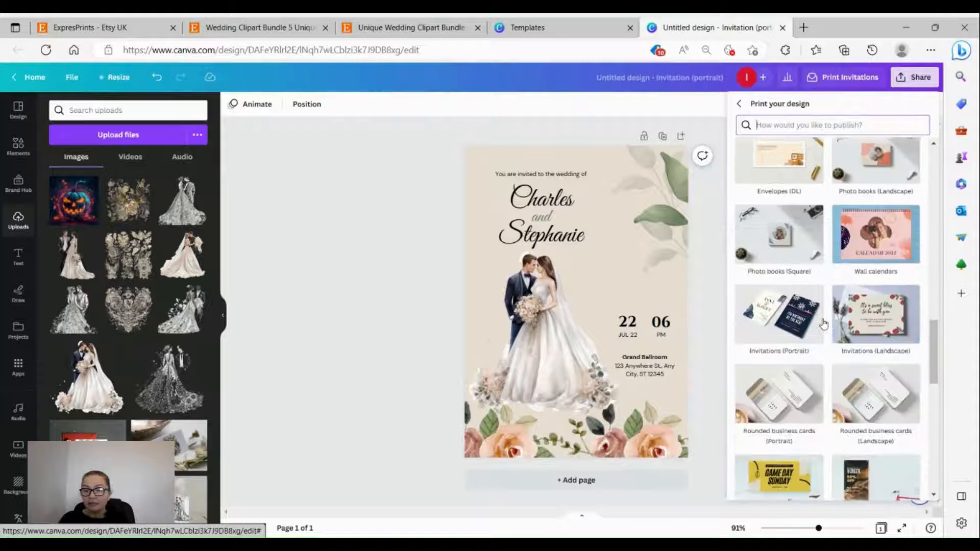
pyautogui.scroll(-7, 824, 325)
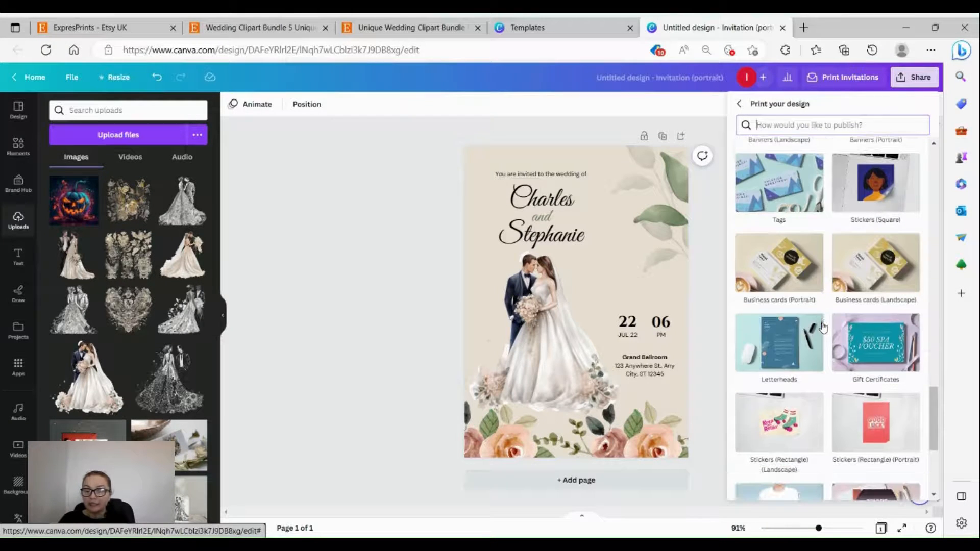
pyautogui.scroll(-2, 823, 326)
pyautogui.scroll(-2, 824, 327)
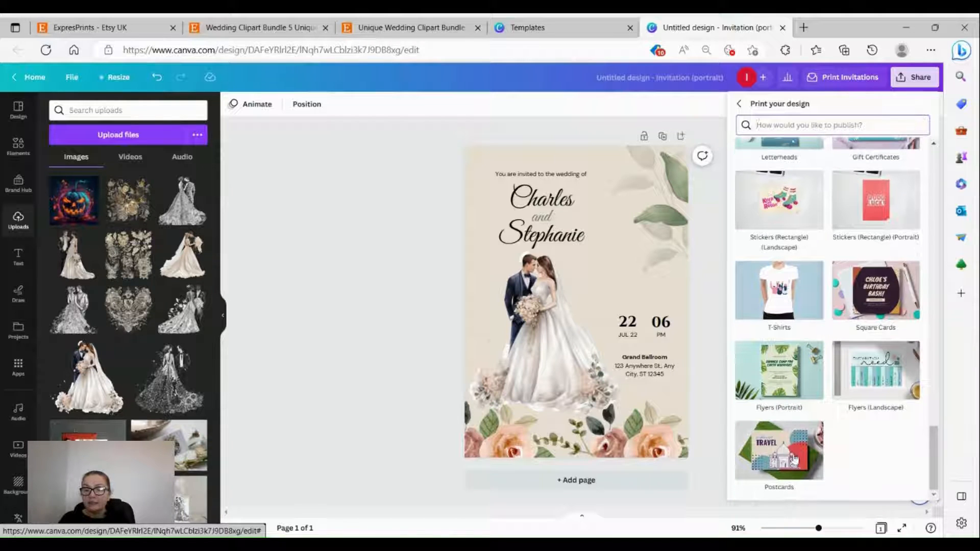
pyautogui.scroll(3, 794, 459)
pyautogui.scroll(6, 891, 432)
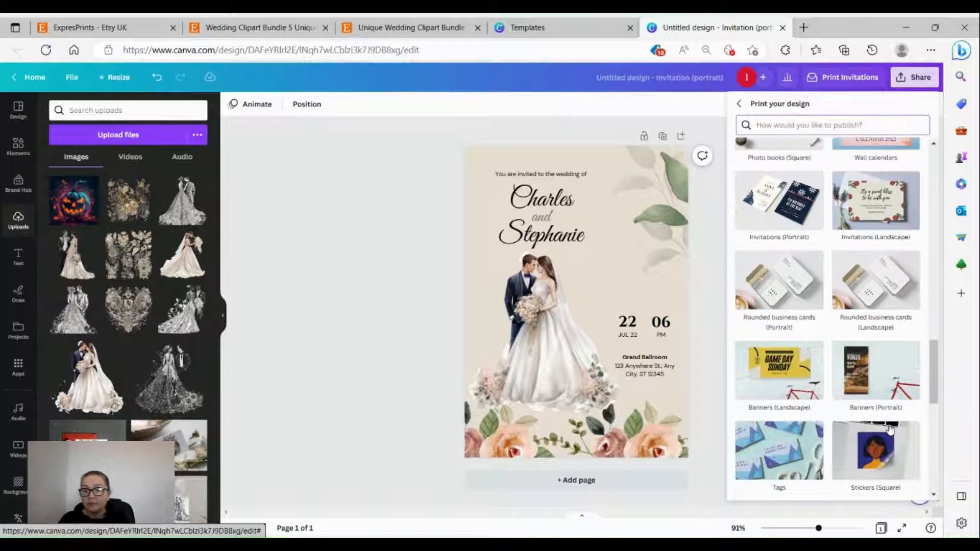
pyautogui.scroll(2, 889, 431)
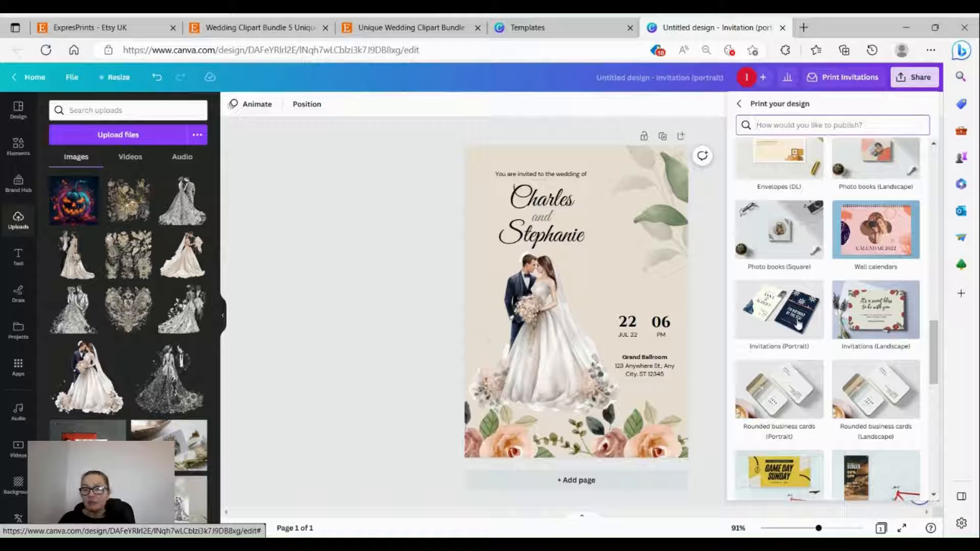
# Step: Choose Invitations (Portrait), 10.5 × 14.8 cm at £29.50, and preview the enlarged print mockup
pyautogui.click(784, 324)
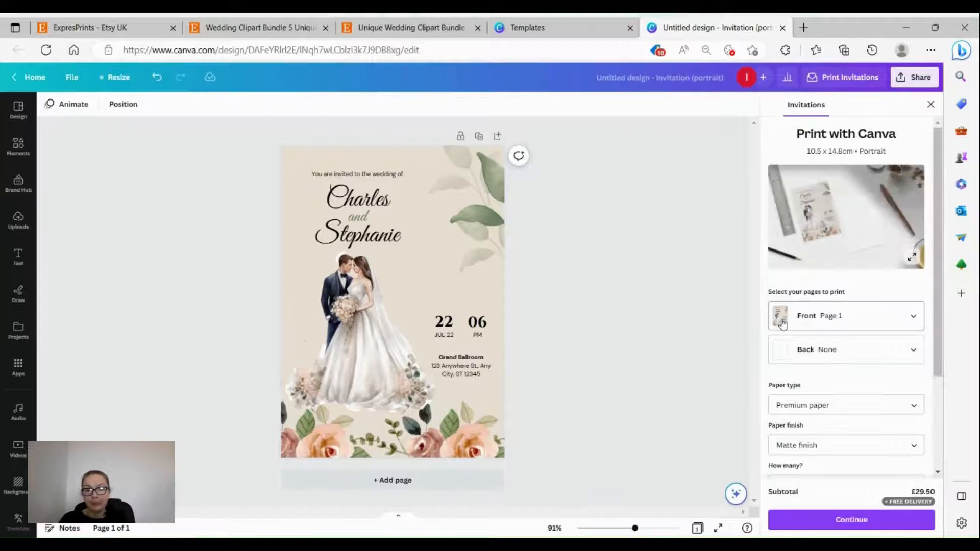
pyautogui.click(854, 220)
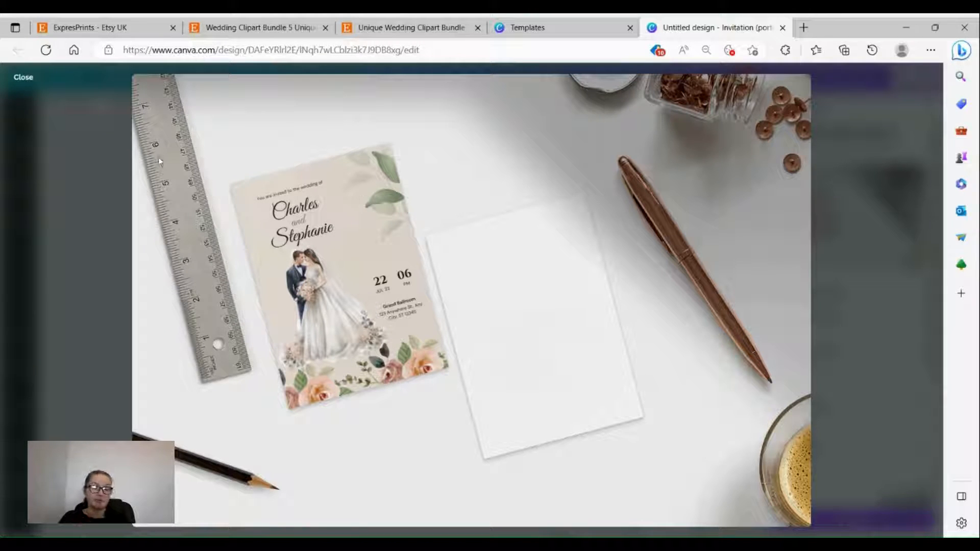
pyautogui.click(24, 78)
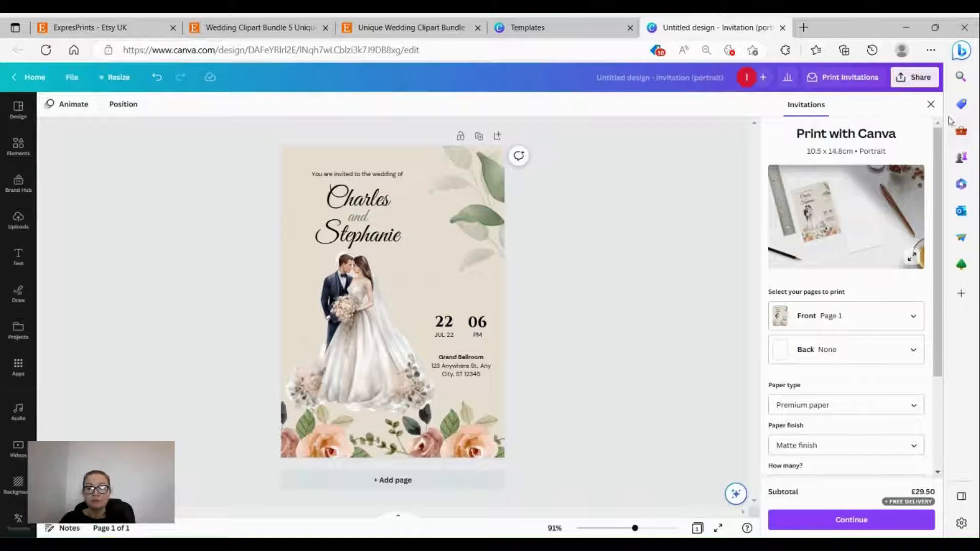
pyautogui.click(18, 109)
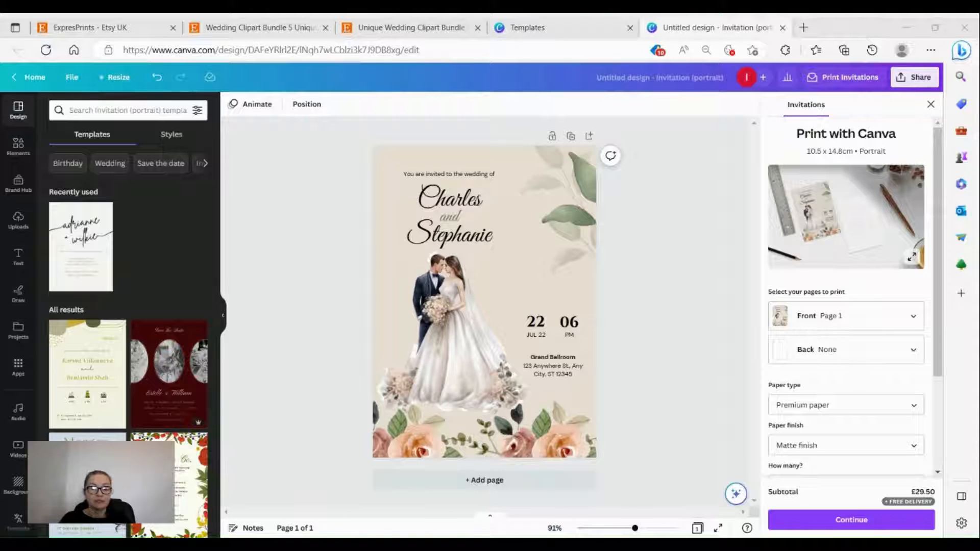
# Step: Add a second page with the Adeline & Conner template, then delete that page
pyautogui.click(497, 483)
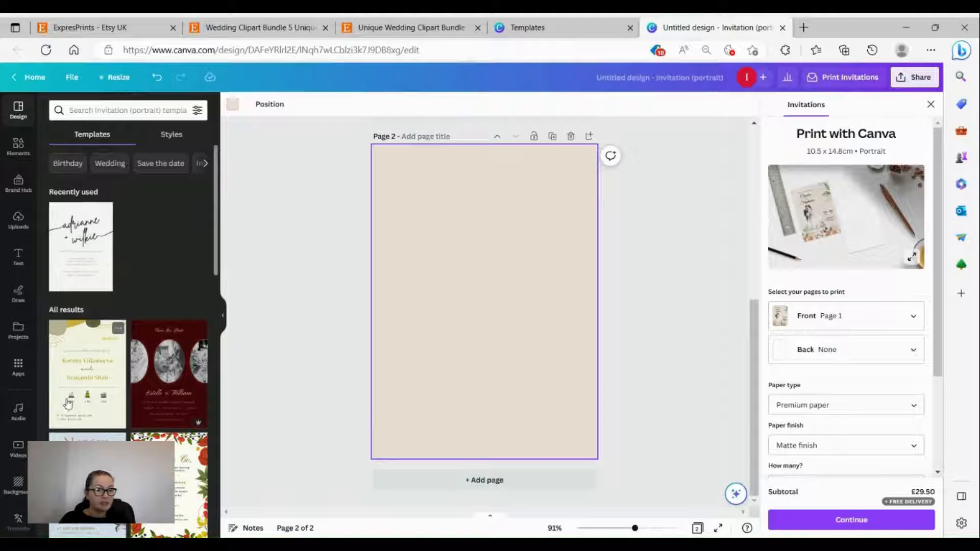
pyautogui.scroll(-10, 70, 356)
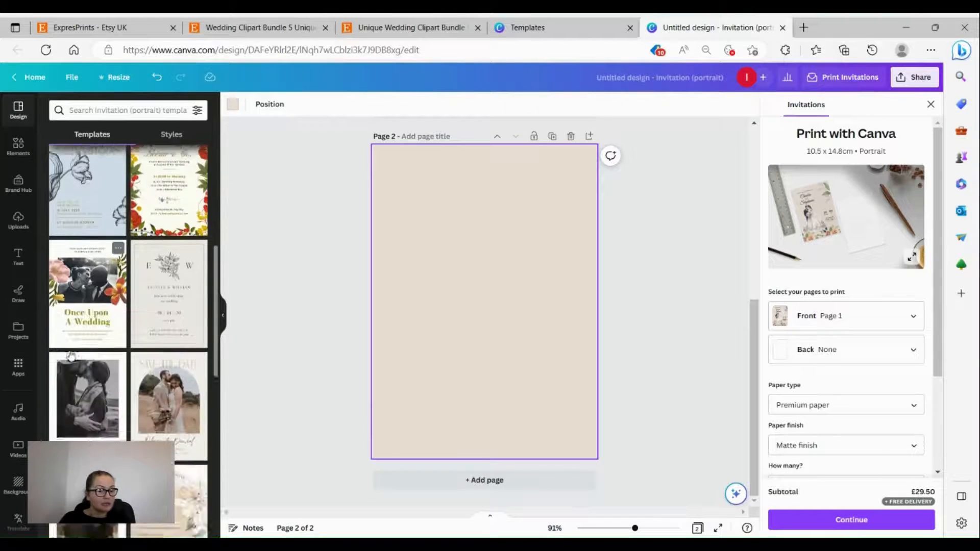
pyautogui.scroll(-5, 71, 355)
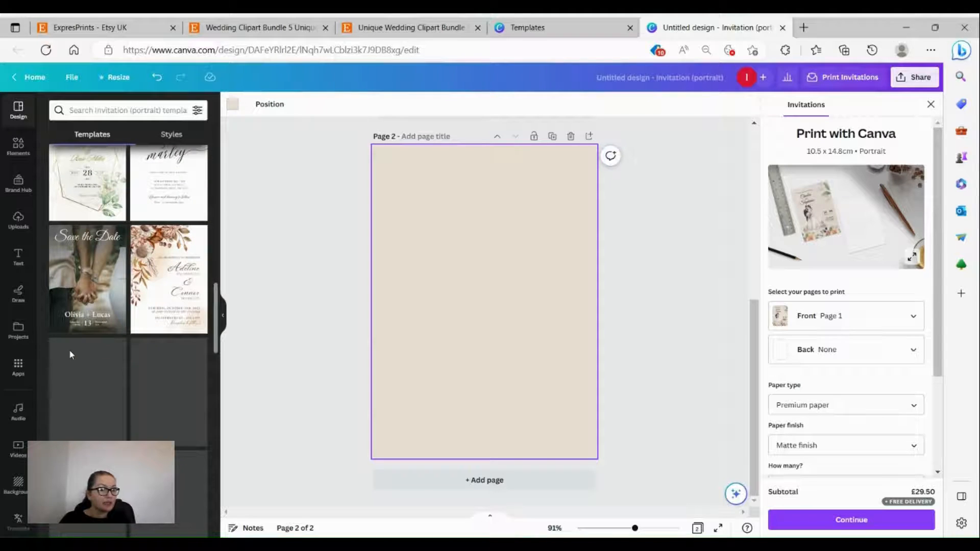
pyautogui.scroll(-3, 92, 378)
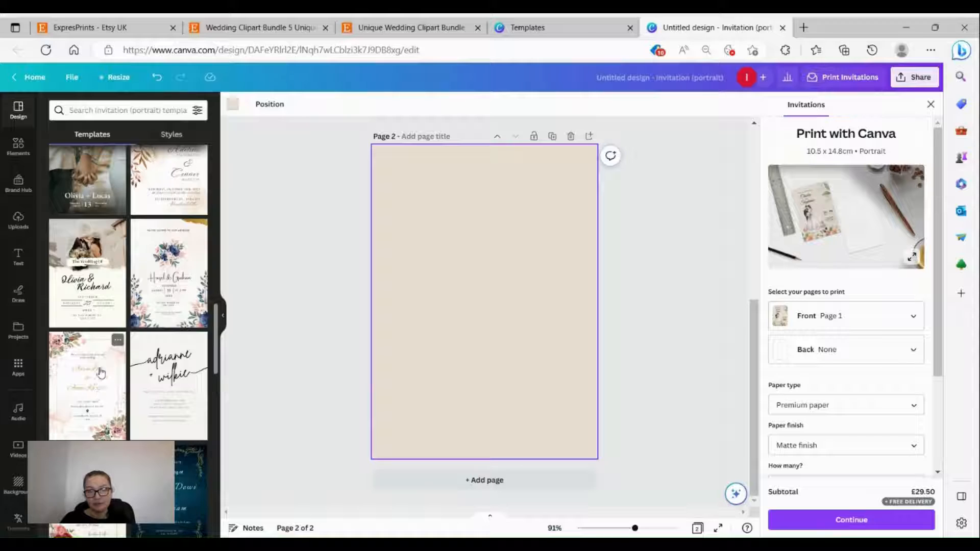
pyautogui.scroll(3, 101, 373)
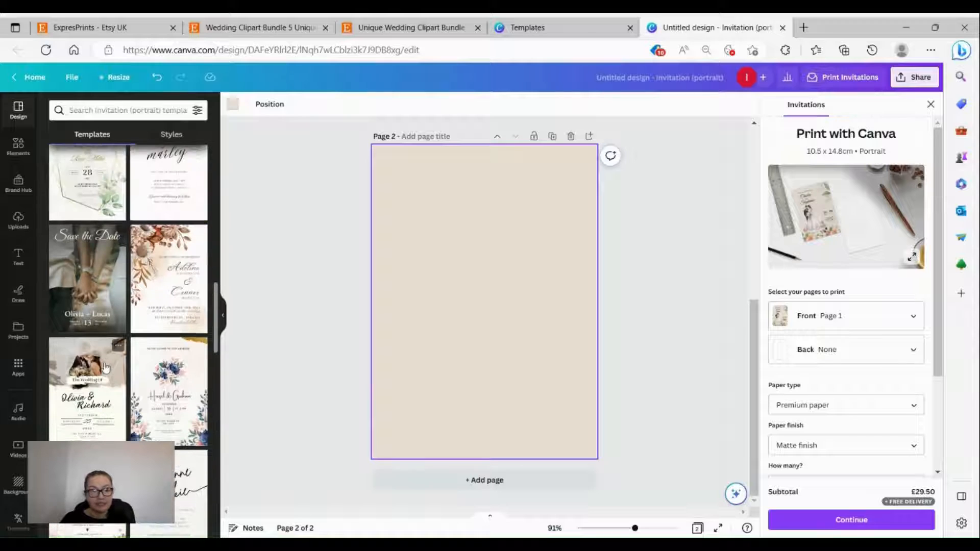
pyautogui.click(164, 294)
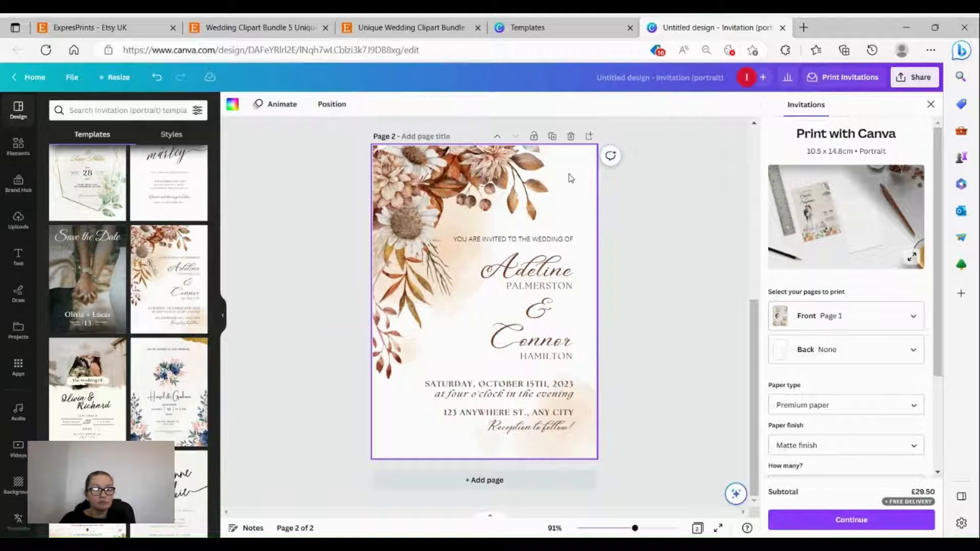
pyautogui.click(571, 138)
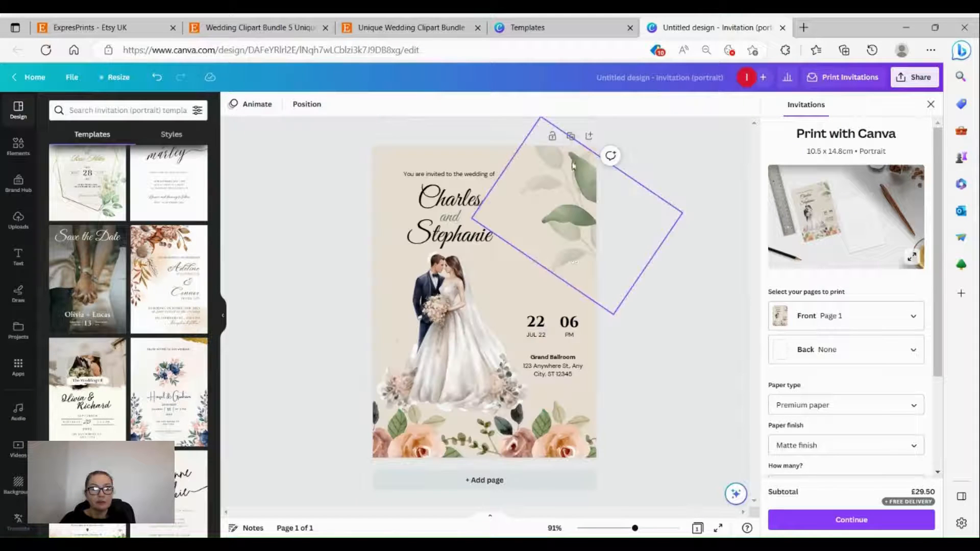
# Step: Add a fresh second page and apply the adrianne + wilkie template to it
pyautogui.click(498, 481)
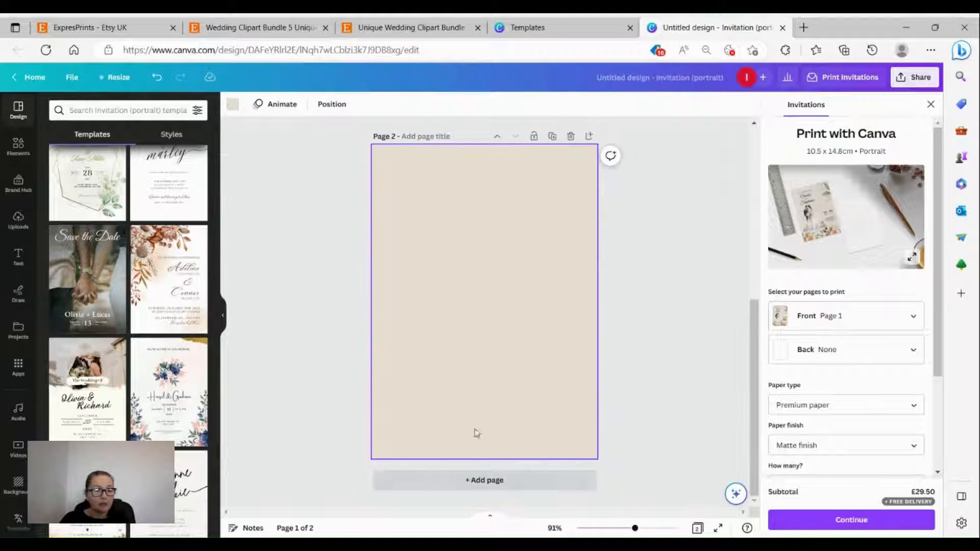
pyautogui.scroll(-3, 115, 393)
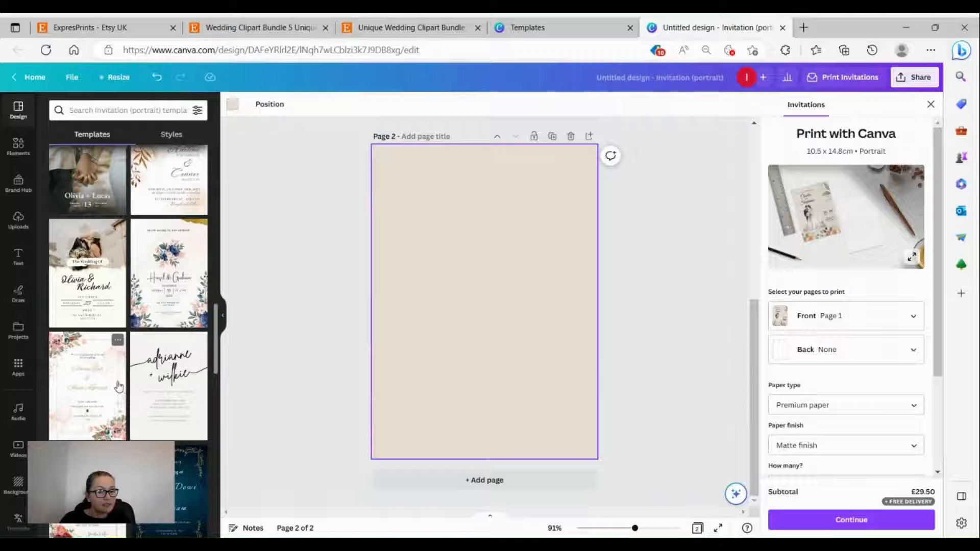
pyautogui.click(165, 391)
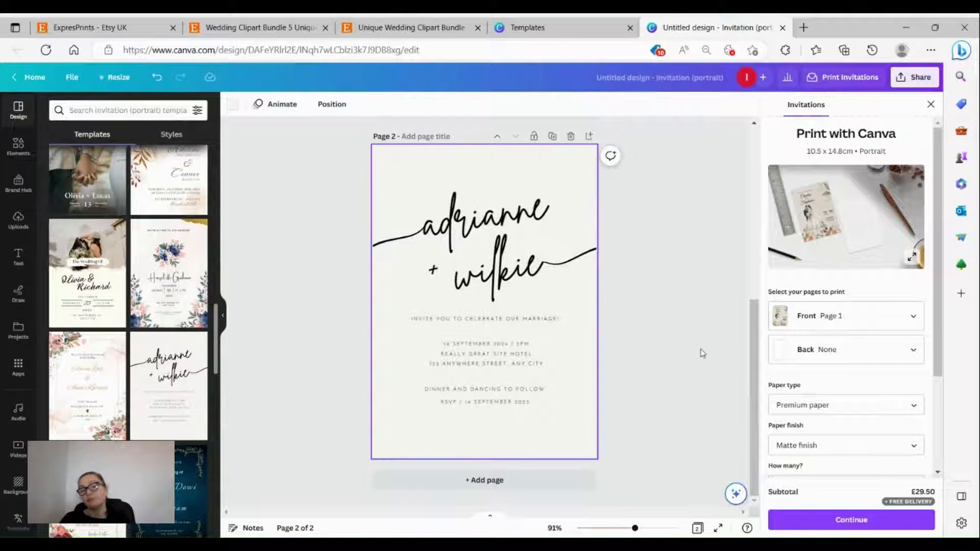
pyautogui.scroll(6, 684, 342)
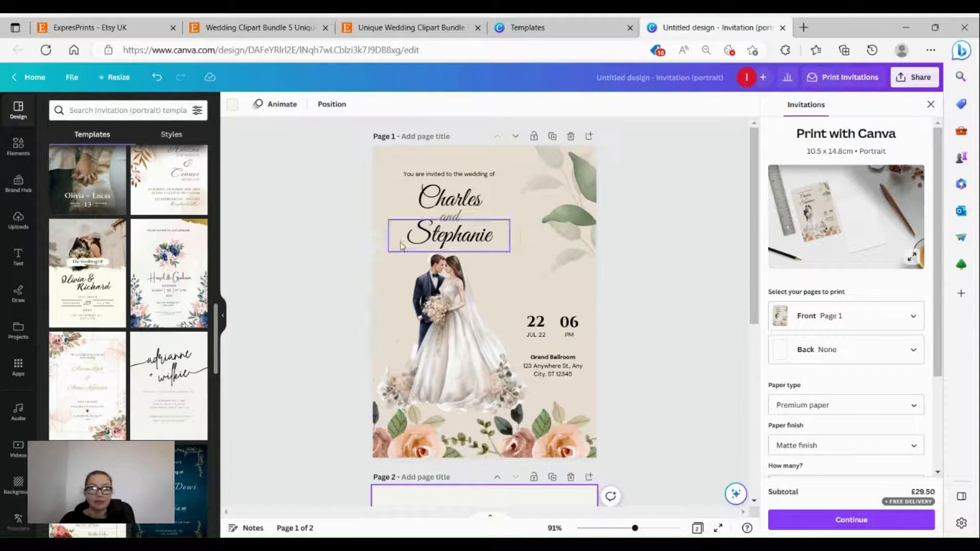
# Step: Recolour page 2's background to a warm beige
pyautogui.click(393, 150)
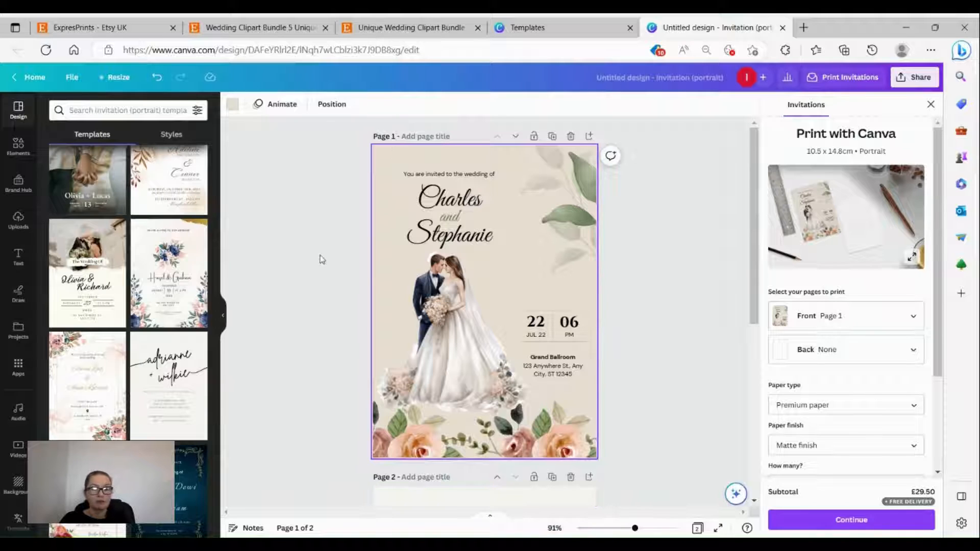
pyautogui.scroll(-5, 323, 259)
pyautogui.click(400, 212)
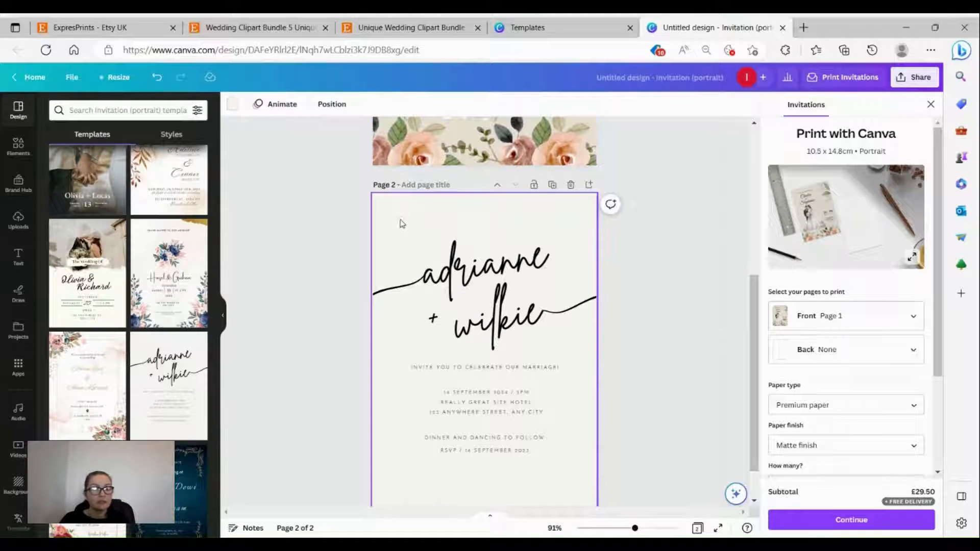
pyautogui.click(232, 105)
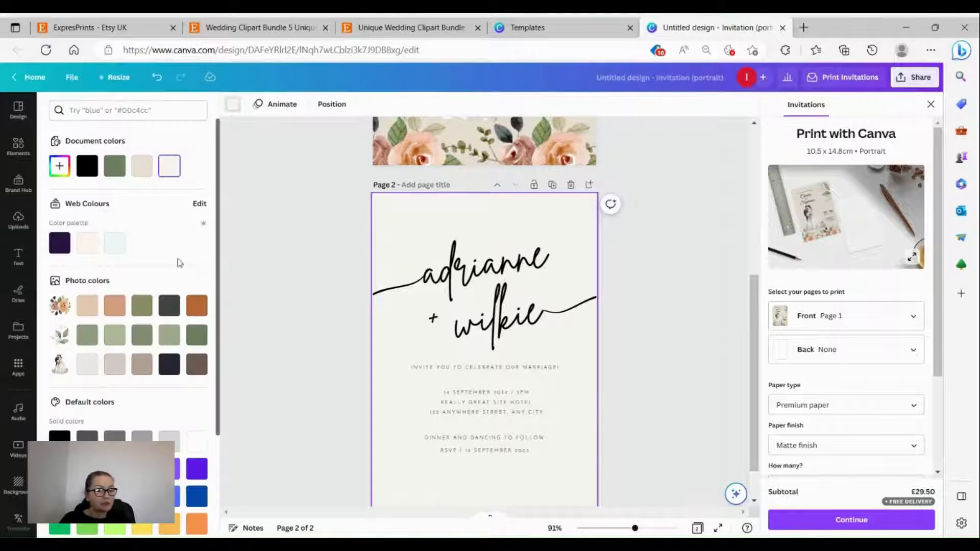
pyautogui.click(89, 307)
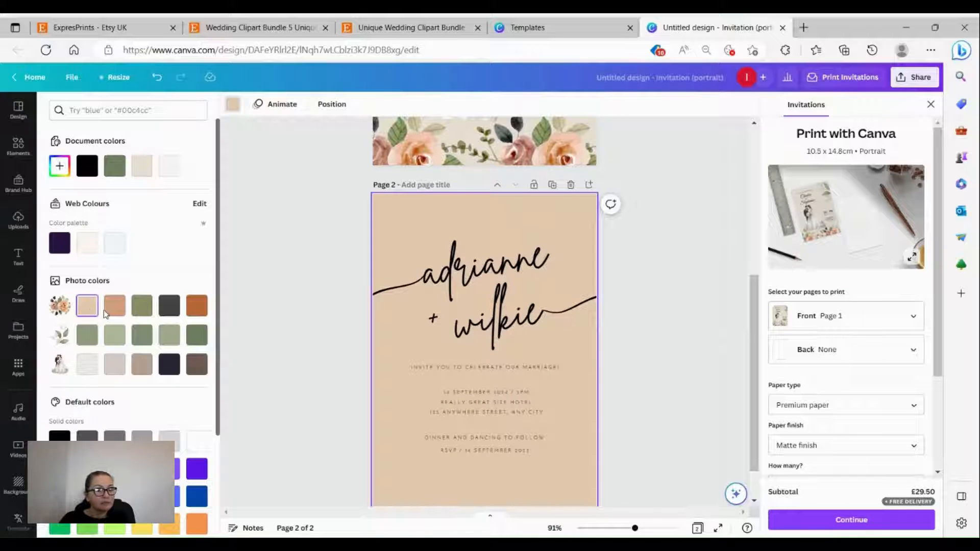
pyautogui.click(87, 244)
# Step: Set page 2's background to the pale beige document colour
pyautogui.click(142, 166)
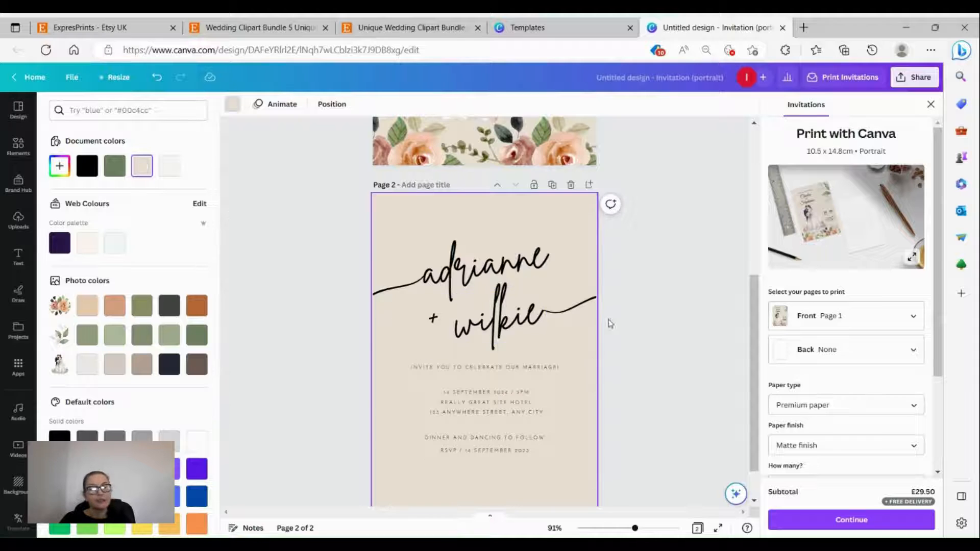
pyautogui.scroll(5, 610, 325)
pyautogui.scroll(-1, 616, 327)
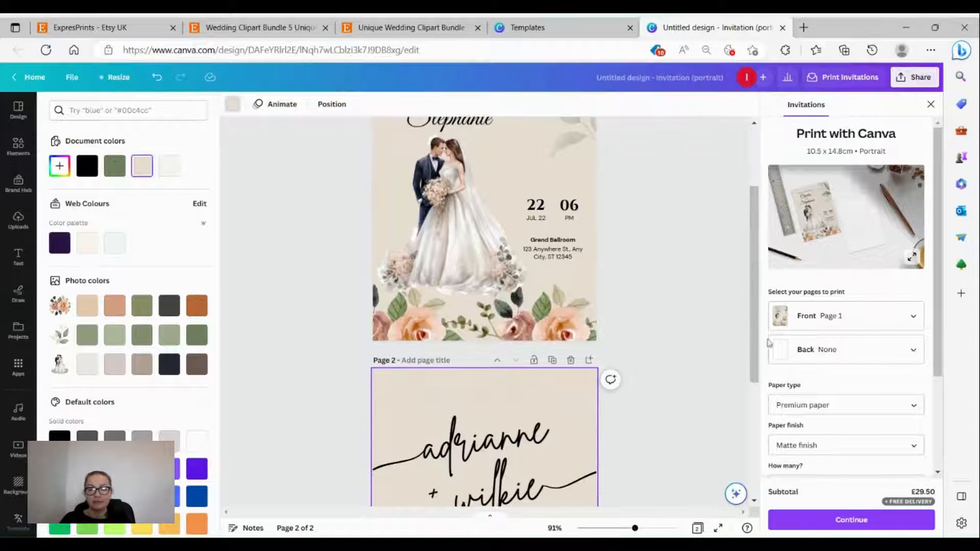
# Step: Set the print order's back side to Page 2
pyautogui.click(808, 351)
pyautogui.click(823, 405)
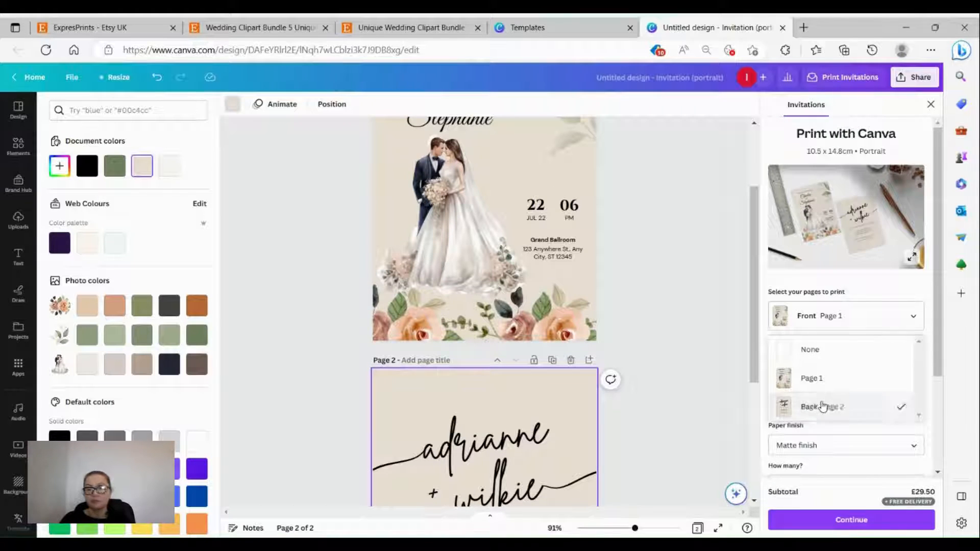
pyautogui.click(686, 258)
pyautogui.scroll(-4, 608, 266)
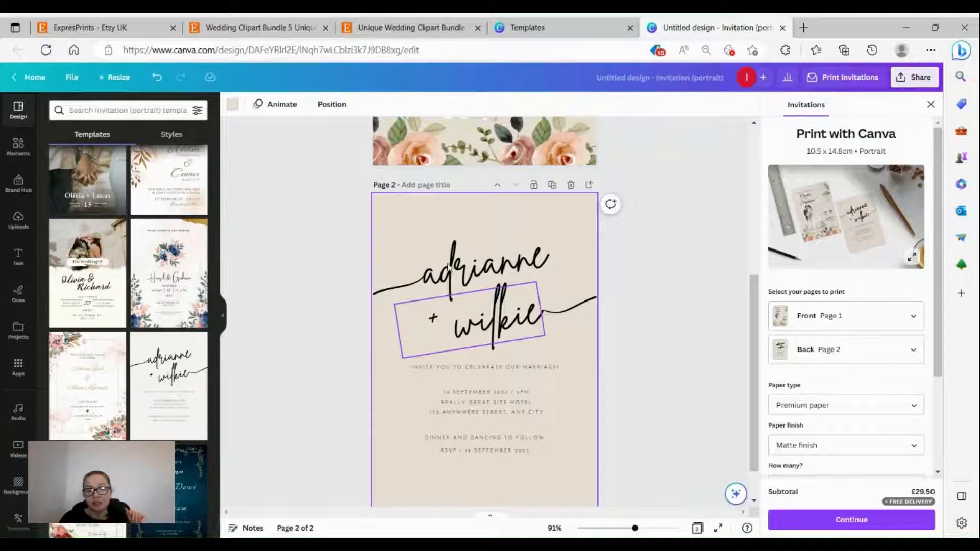
pyautogui.click(487, 268)
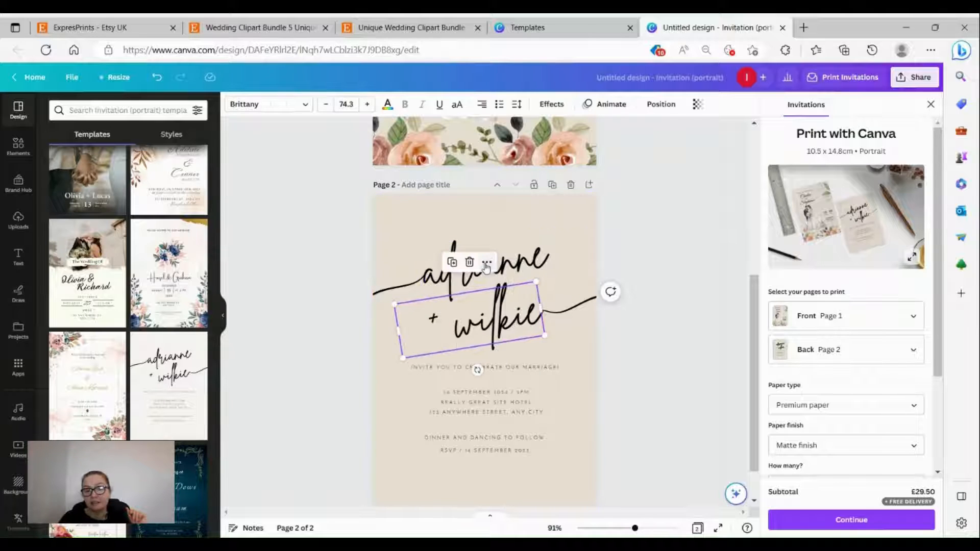
pyautogui.click(607, 261)
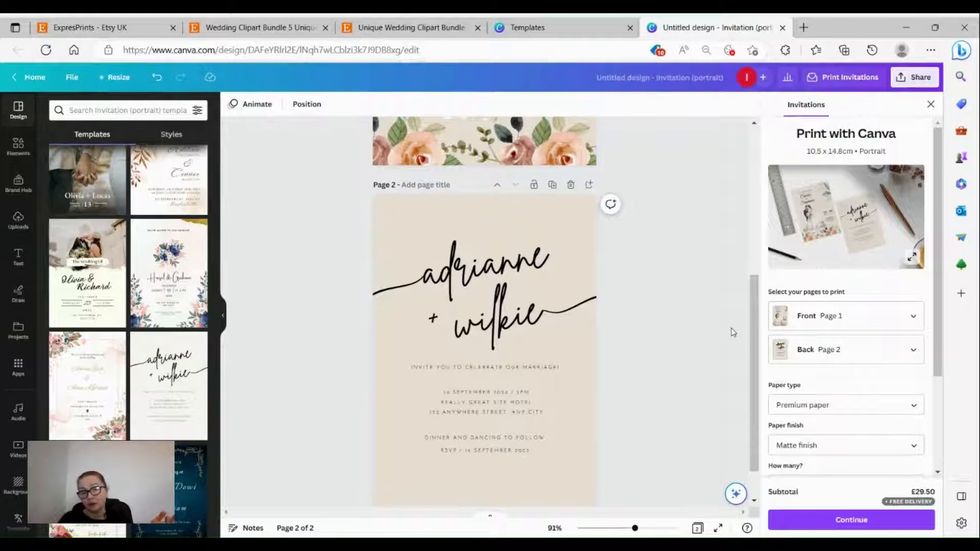
pyautogui.scroll(5, 728, 330)
pyautogui.scroll(1, 728, 330)
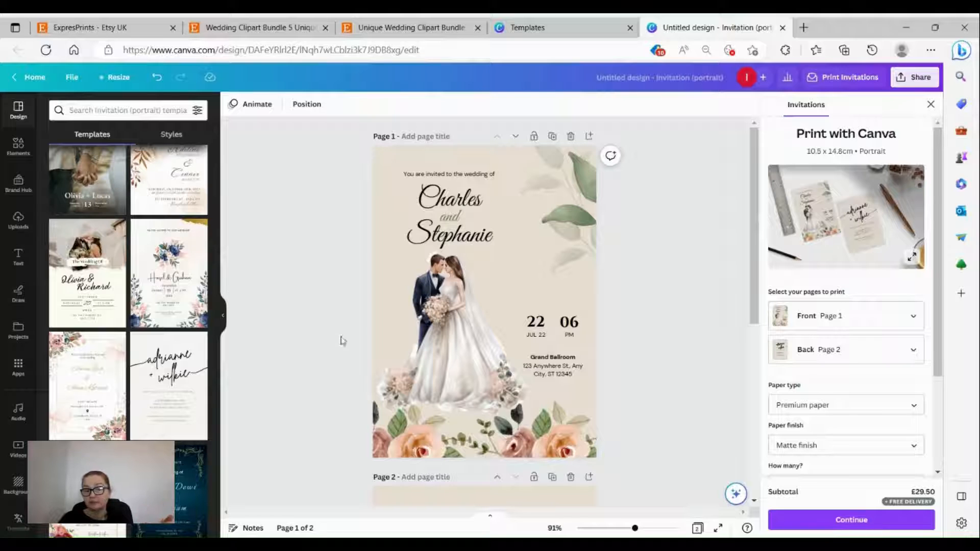
pyautogui.scroll(-6, 648, 339)
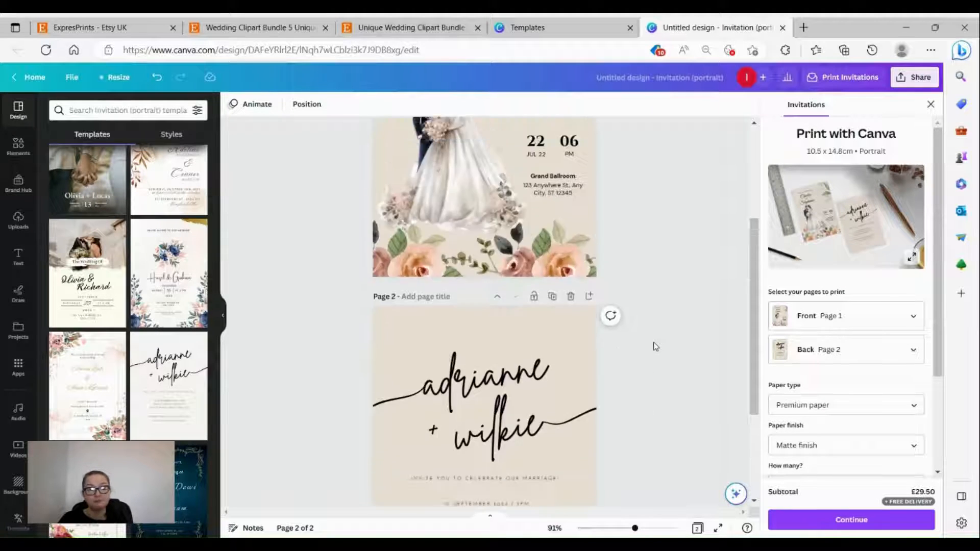
pyautogui.scroll(6, 656, 332)
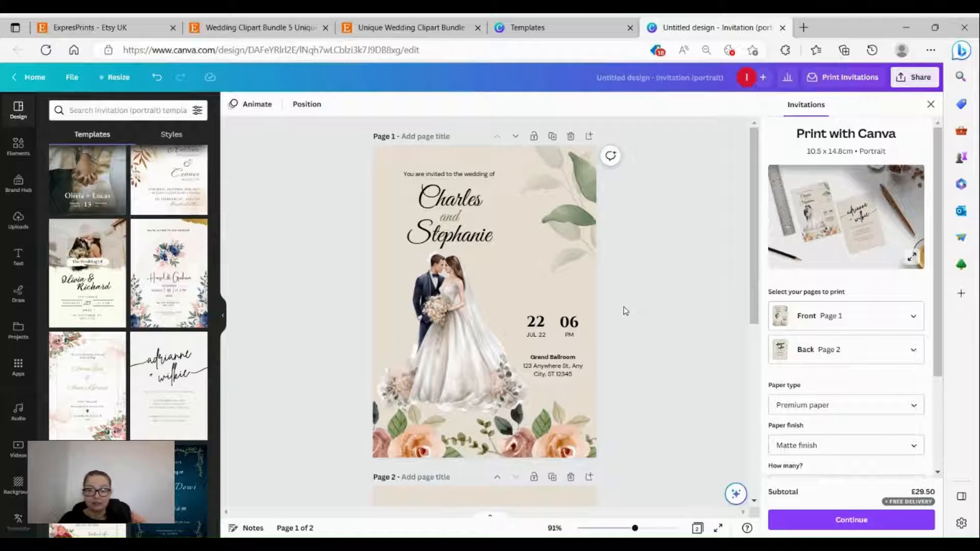
pyautogui.click(835, 245)
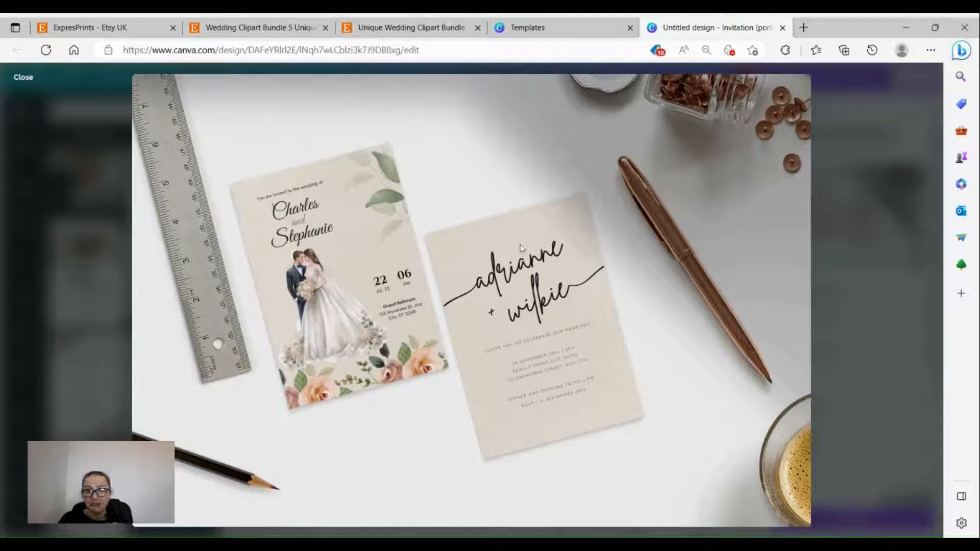
pyautogui.click(22, 77)
pyautogui.scroll(-5, 624, 352)
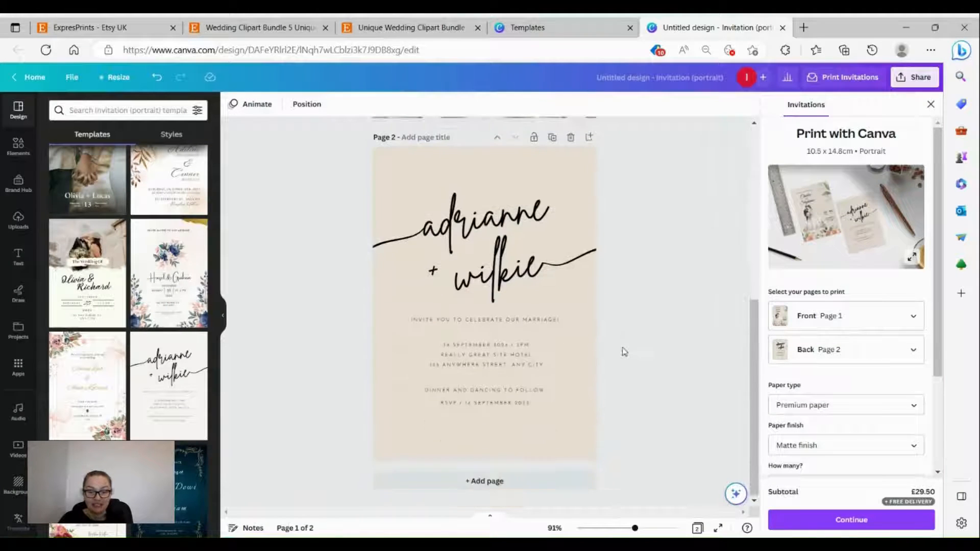
pyautogui.click(649, 529)
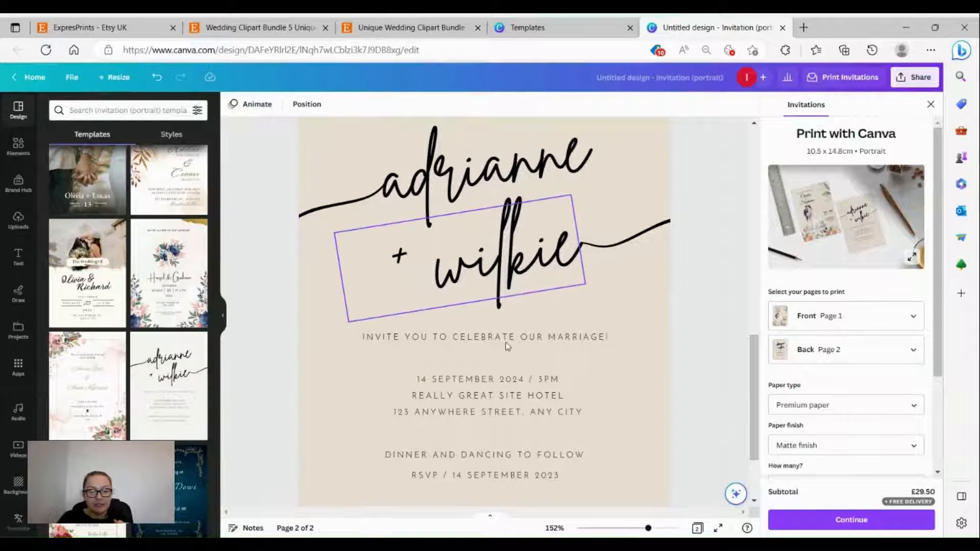
pyautogui.scroll(-2, 557, 414)
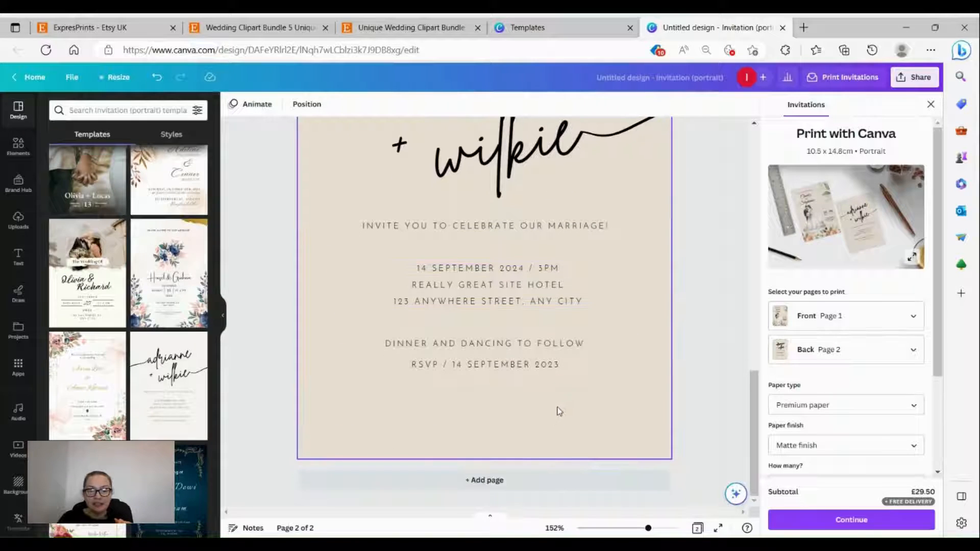
pyautogui.scroll(3, 552, 403)
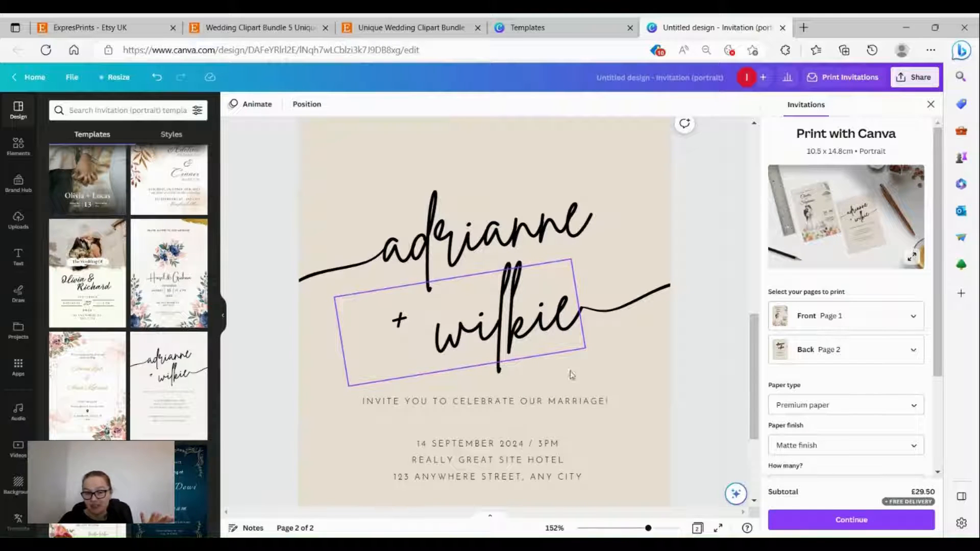
pyautogui.scroll(3, 697, 393)
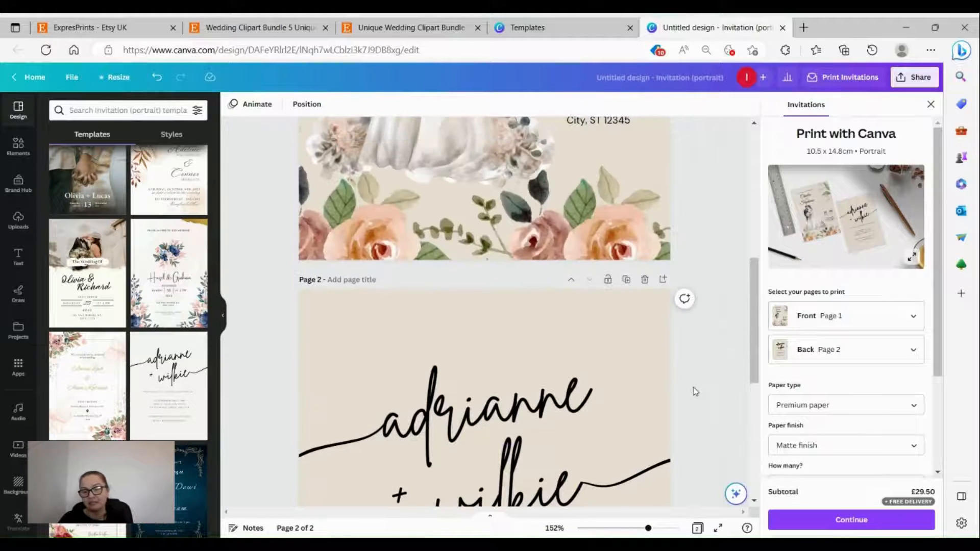
pyautogui.click(631, 529)
pyautogui.scroll(-2, 625, 423)
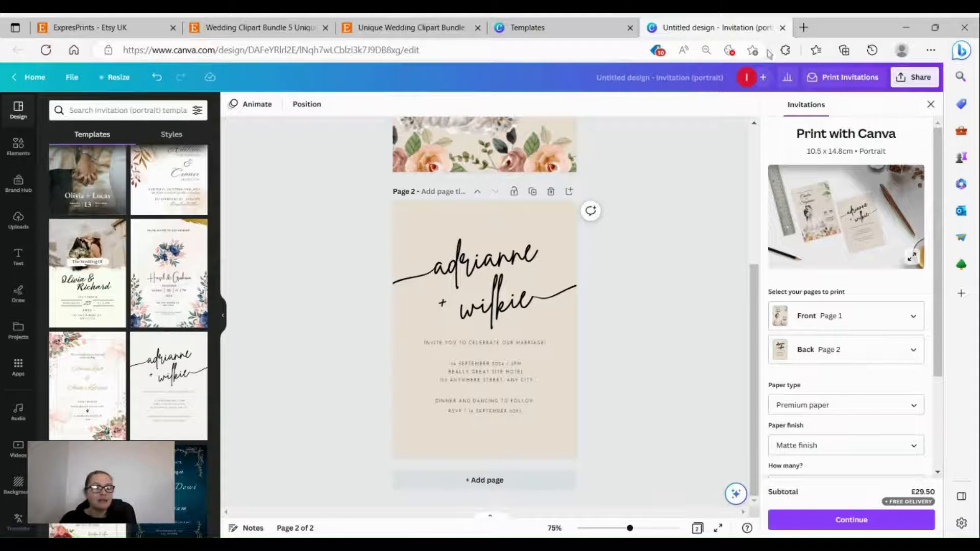
pyautogui.scroll(4, 459, 255)
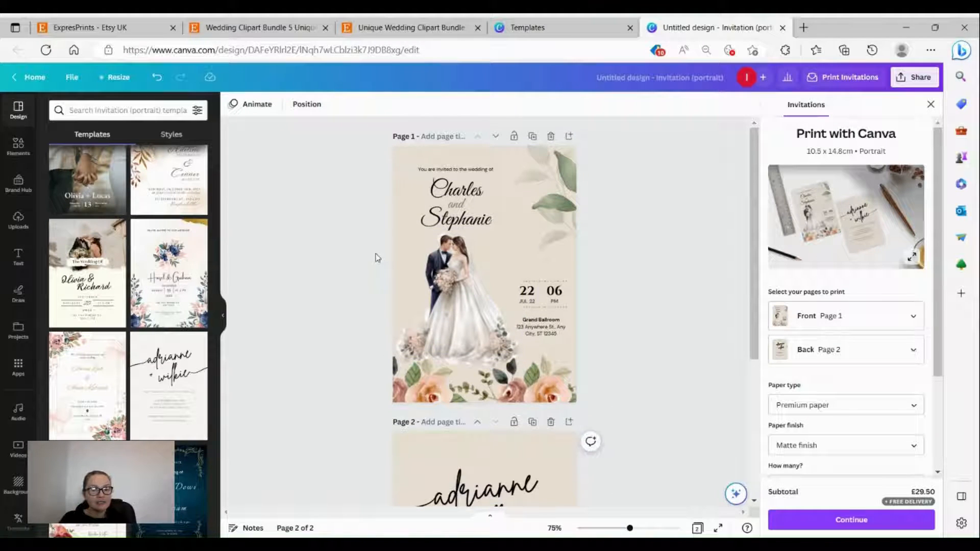
# Step: Delete page 1's faint top-right leaf and add a greenery sprig from the 'wedding' graphics
pyautogui.click(558, 211)
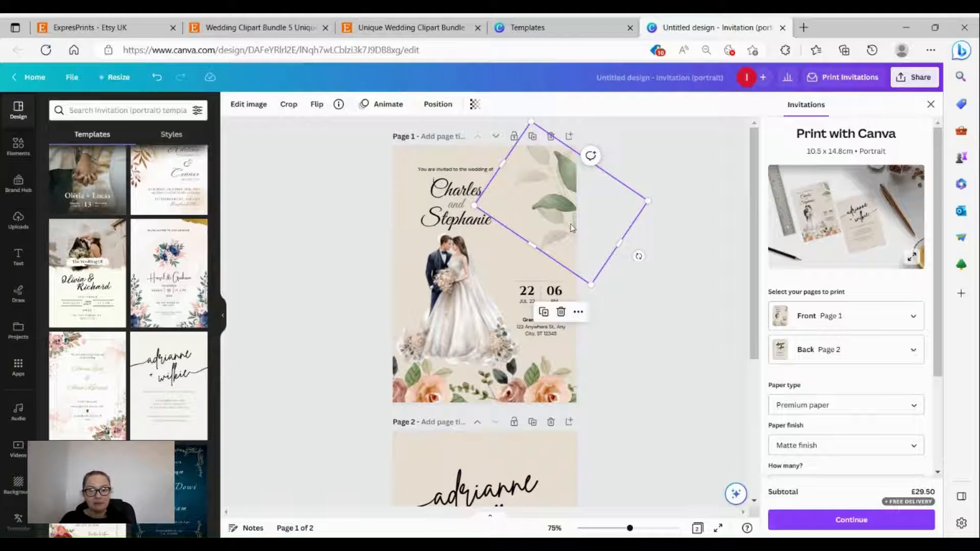
pyautogui.click(562, 313)
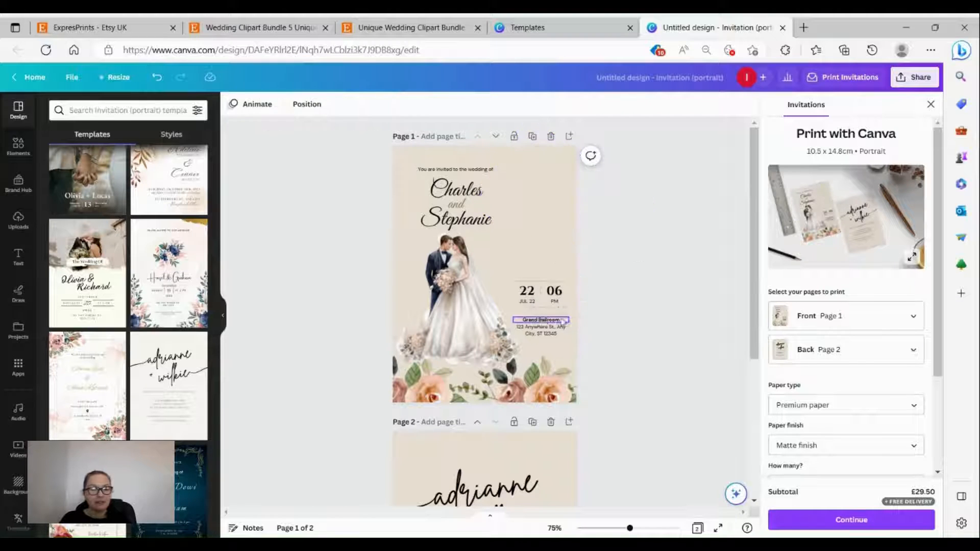
pyautogui.click(16, 156)
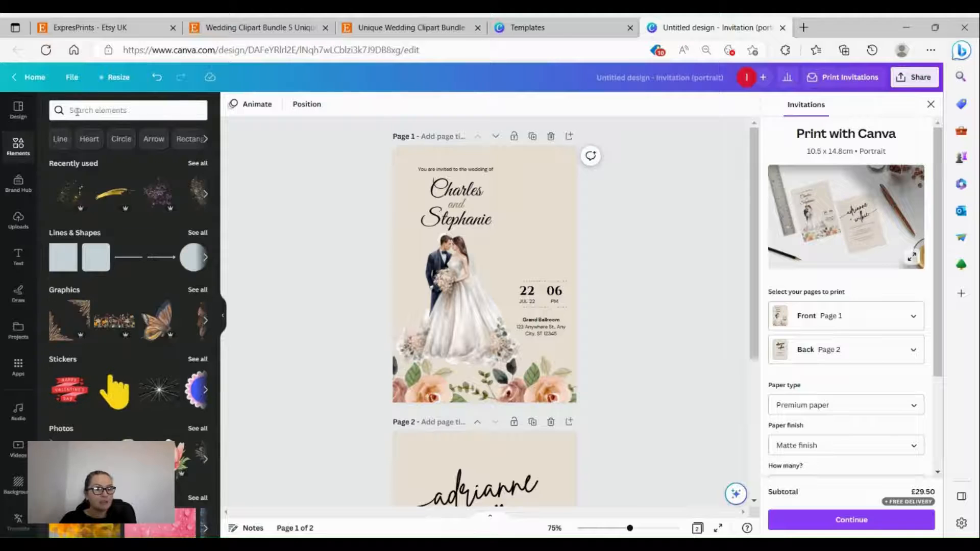
pyautogui.click(84, 110)
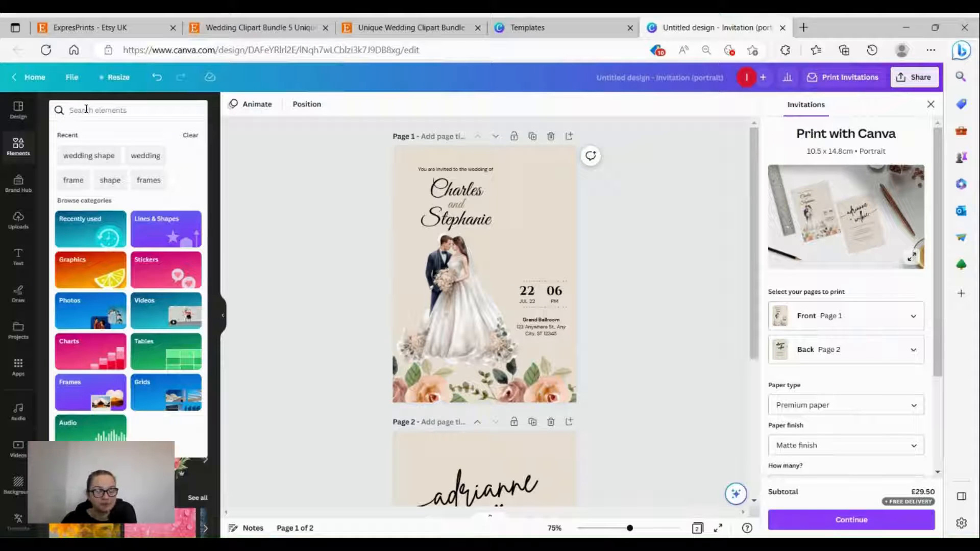
pyautogui.click(157, 159)
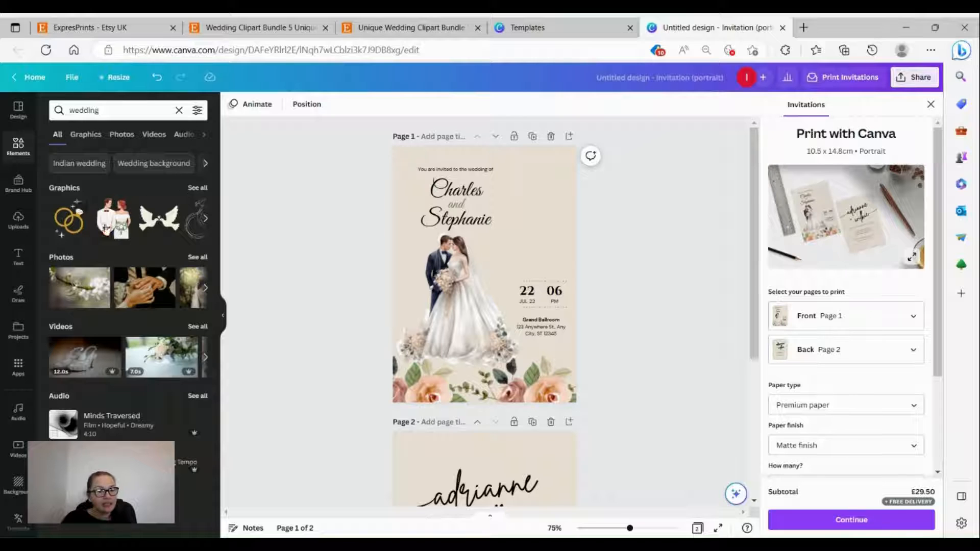
pyautogui.click(194, 190)
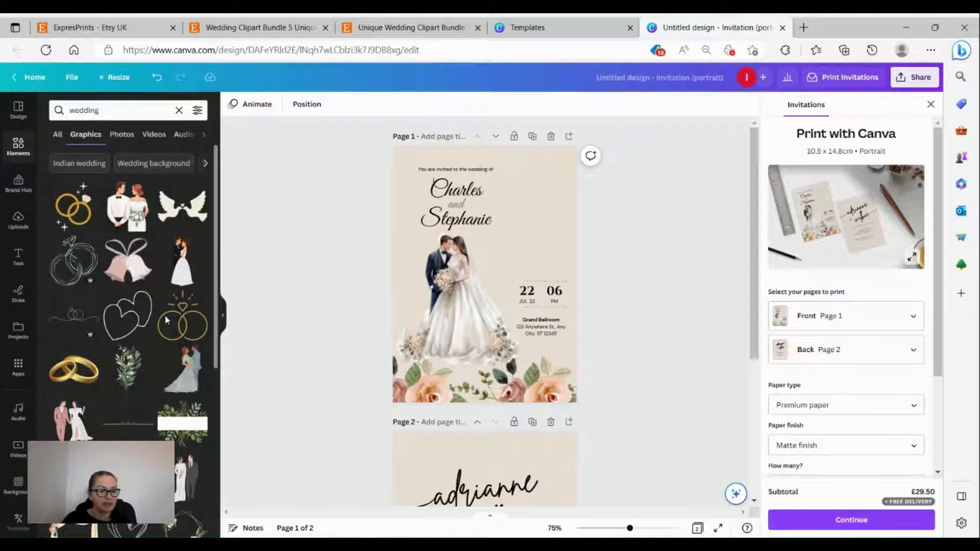
pyautogui.click(123, 366)
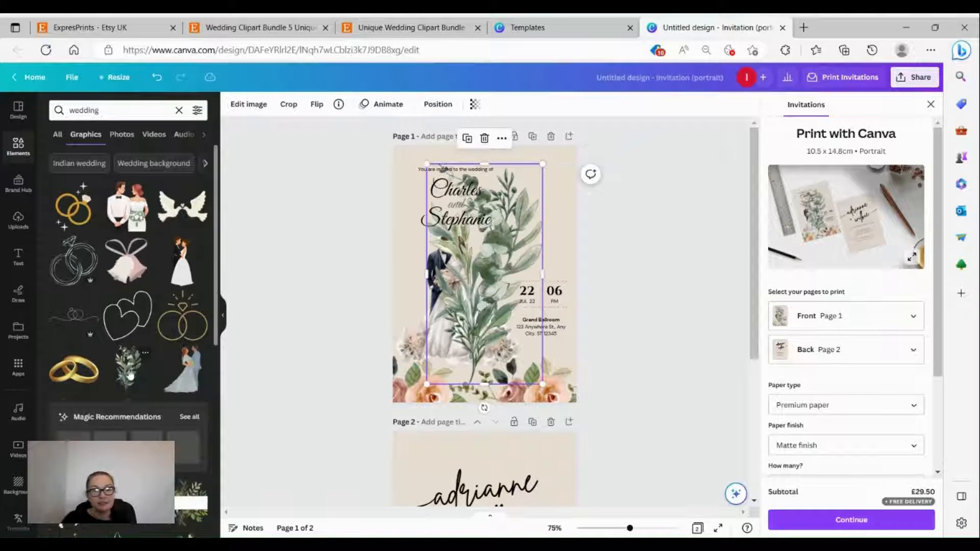
# Step: Shrink the greenery, move it to the upper right, tilt it about -28° and set transparency 74
pyautogui.moveTo(542, 384); pyautogui.dragTo(493, 306)
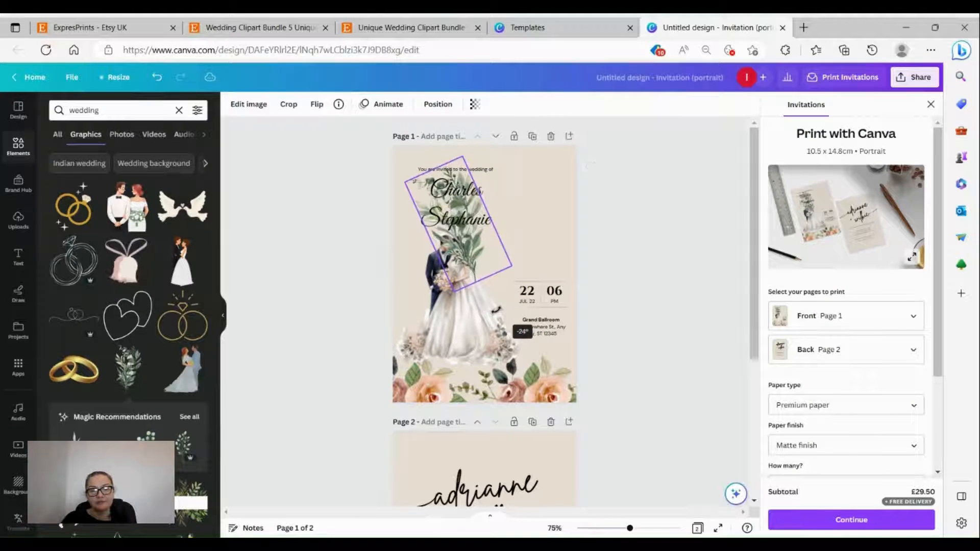
pyautogui.moveTo(478, 250); pyautogui.dragTo(537, 233)
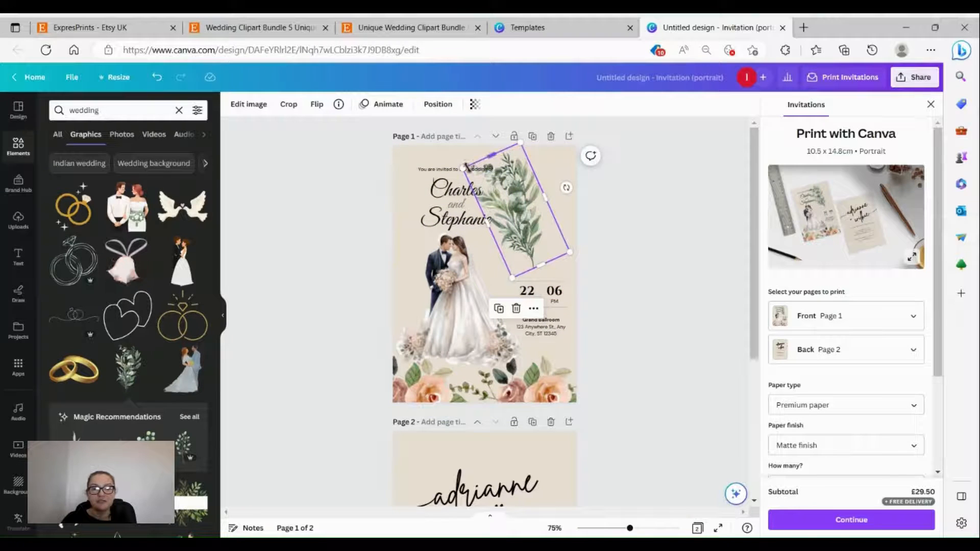
pyautogui.moveTo(463, 169); pyautogui.dragTo(491, 191)
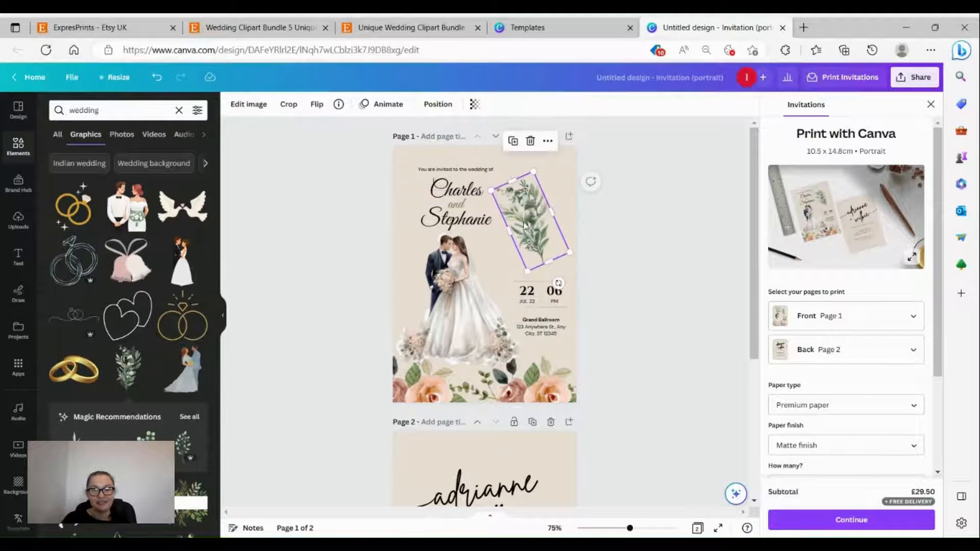
pyautogui.moveTo(525, 221); pyautogui.dragTo(526, 208)
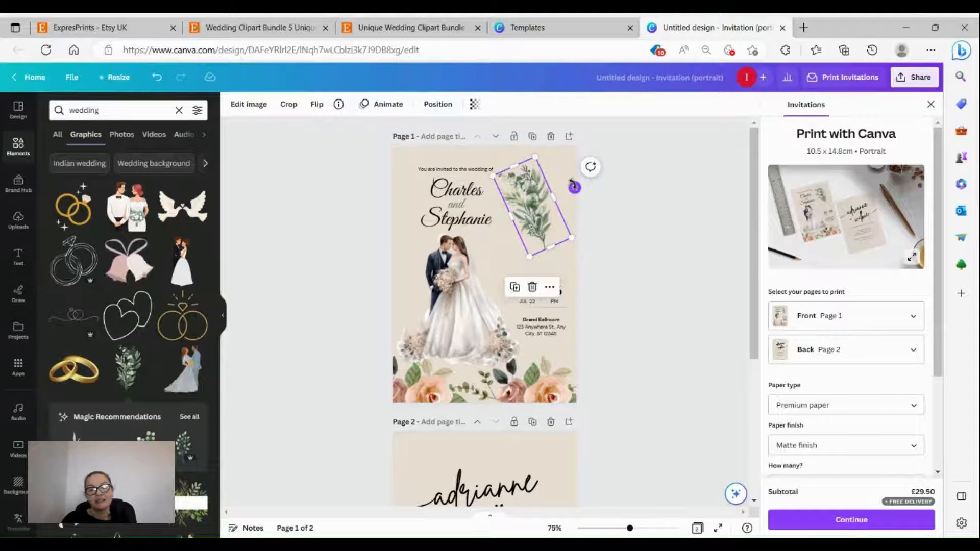
pyautogui.moveTo(574, 186)
pyautogui.mouseDown()
pyautogui.moveTo(587, 167)
pyautogui.moveTo(560, 219)
pyautogui.moveTo(576, 205)
pyautogui.mouseUp()
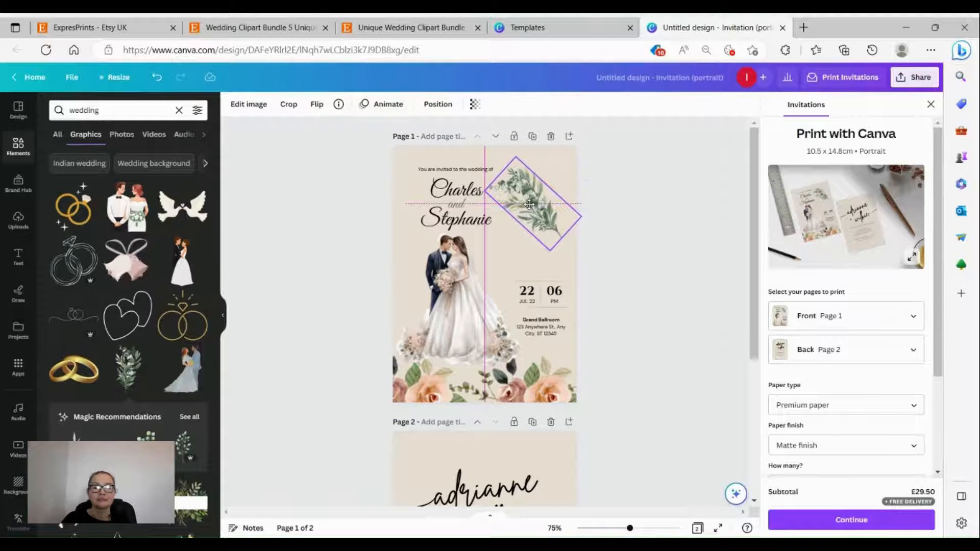
pyautogui.click(476, 105)
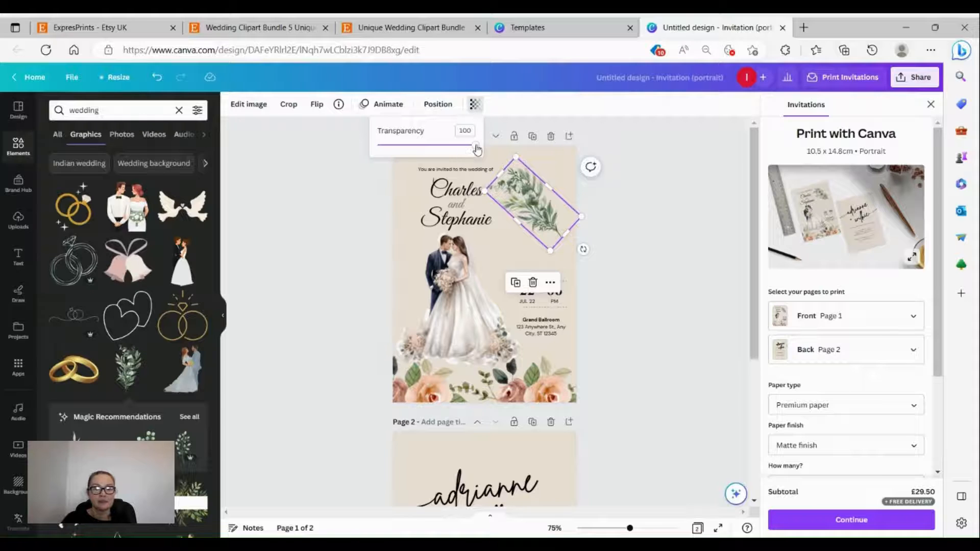
pyautogui.moveTo(476, 146); pyautogui.dragTo(452, 148)
pyautogui.click(641, 231)
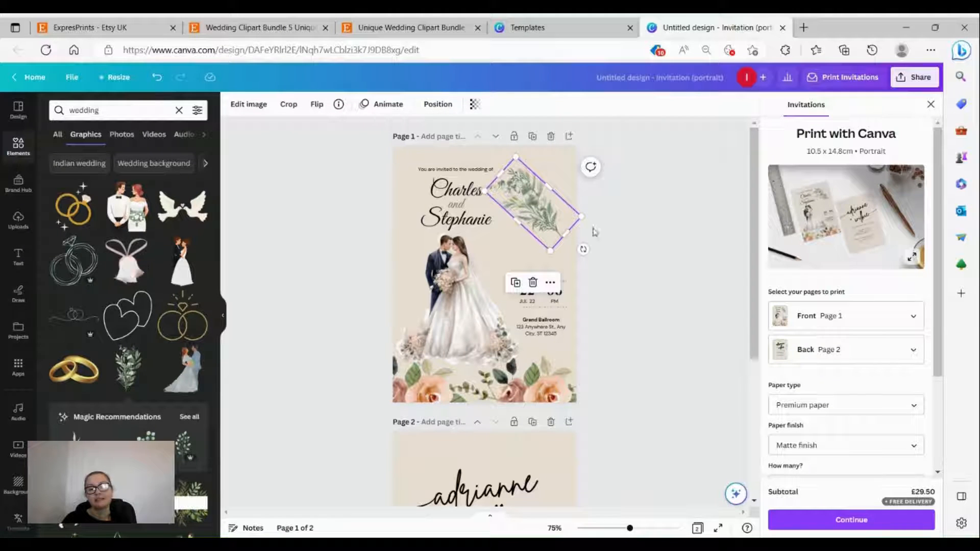
pyautogui.click(646, 252)
# Step: Duplicate the leaf sprig and drag the copy onto page 2's top-right corner
pyautogui.click(534, 224)
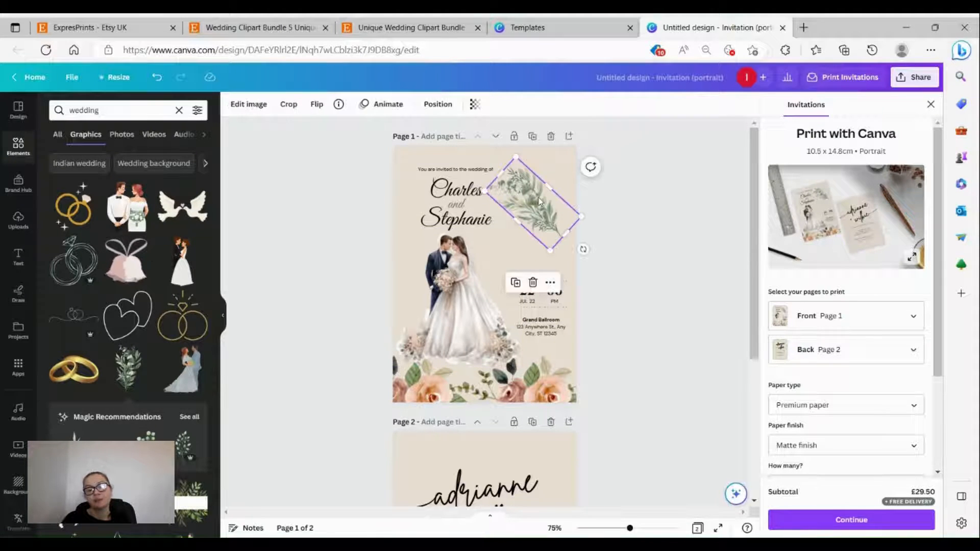
pyautogui.click(516, 283)
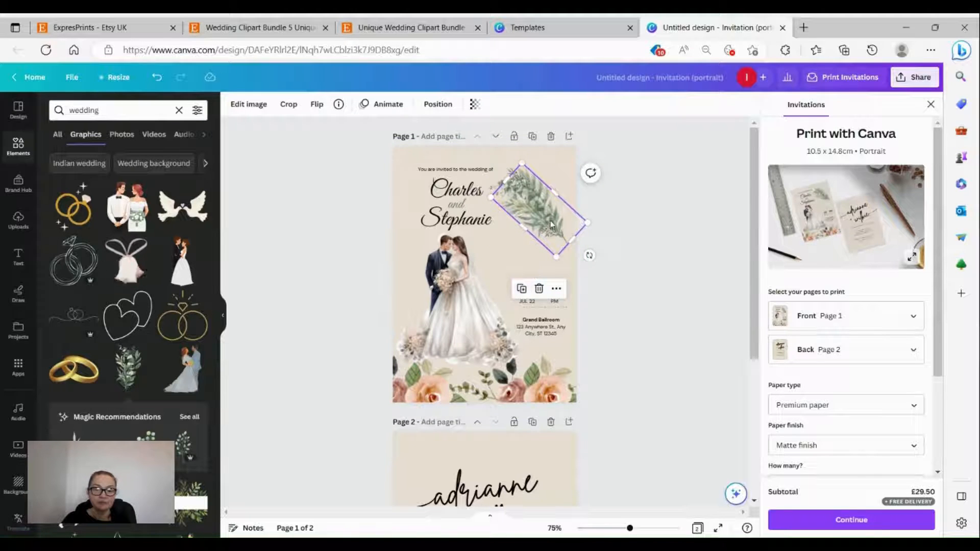
pyautogui.moveTo(552, 225); pyautogui.dragTo(542, 246)
pyautogui.scroll(-5, 555, 266)
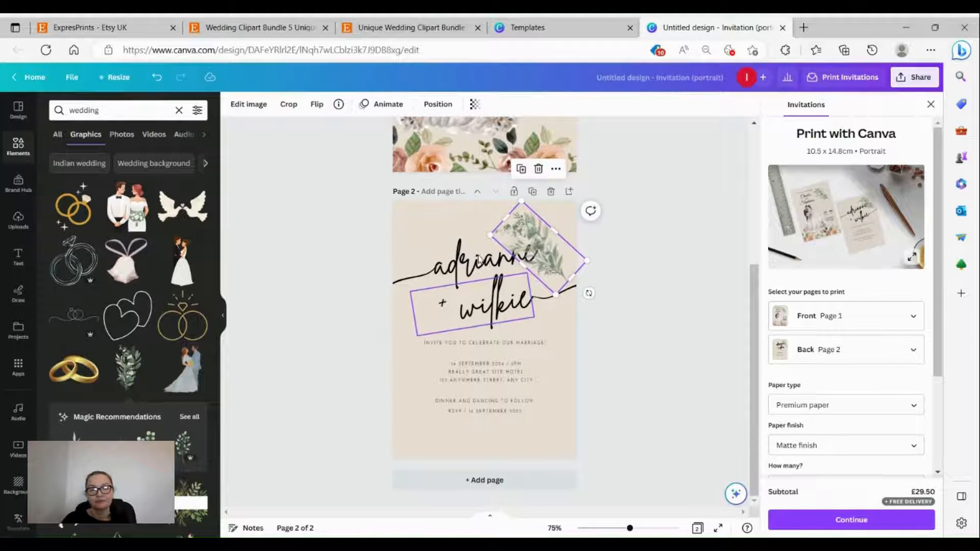
# Step: Send the page 2 leaf sprig backward twice so it sits behind the adrianne + wilkie names
pyautogui.rightClick(528, 245)
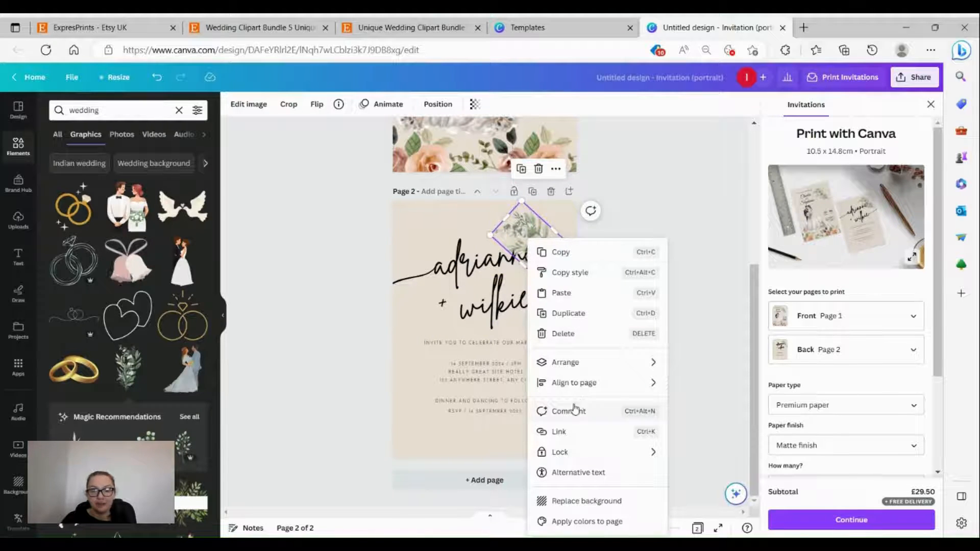
pyautogui.moveTo(623, 373)
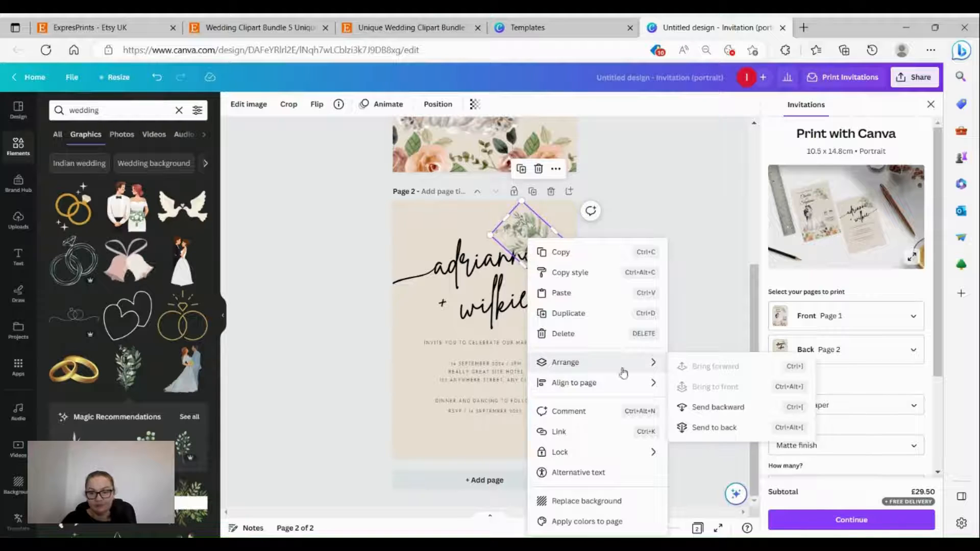
pyautogui.click(707, 411)
pyautogui.click(315, 239)
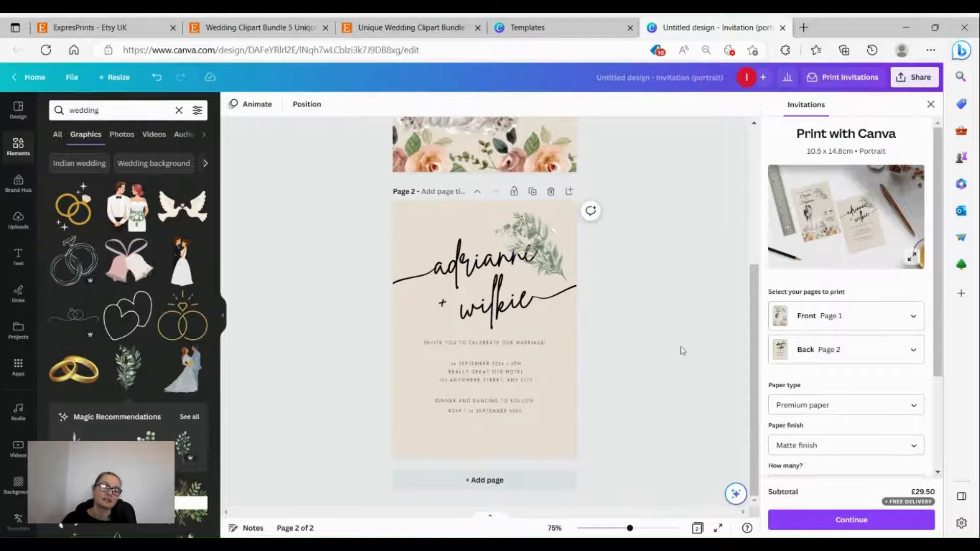
pyautogui.click(568, 269)
pyautogui.rightClick(539, 258)
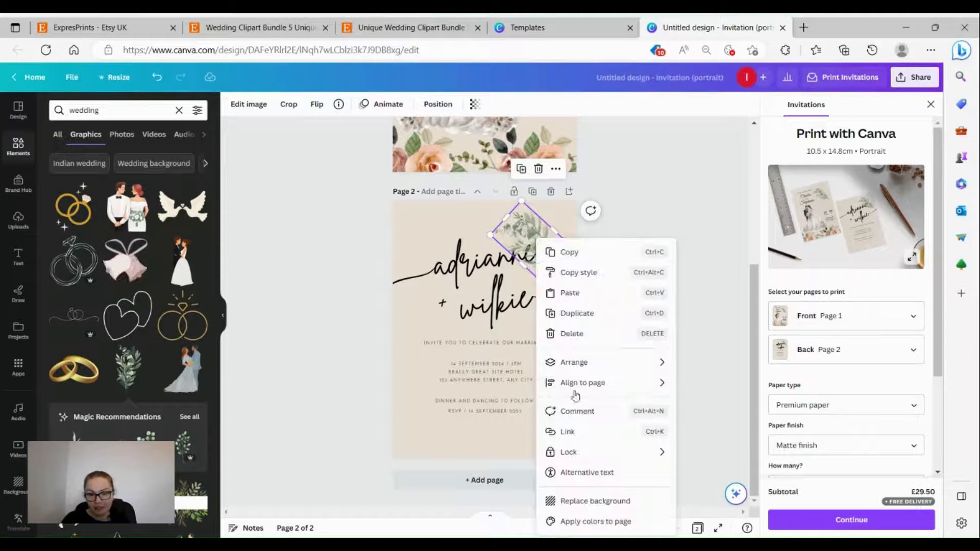
pyautogui.moveTo(578, 365)
pyautogui.click(708, 407)
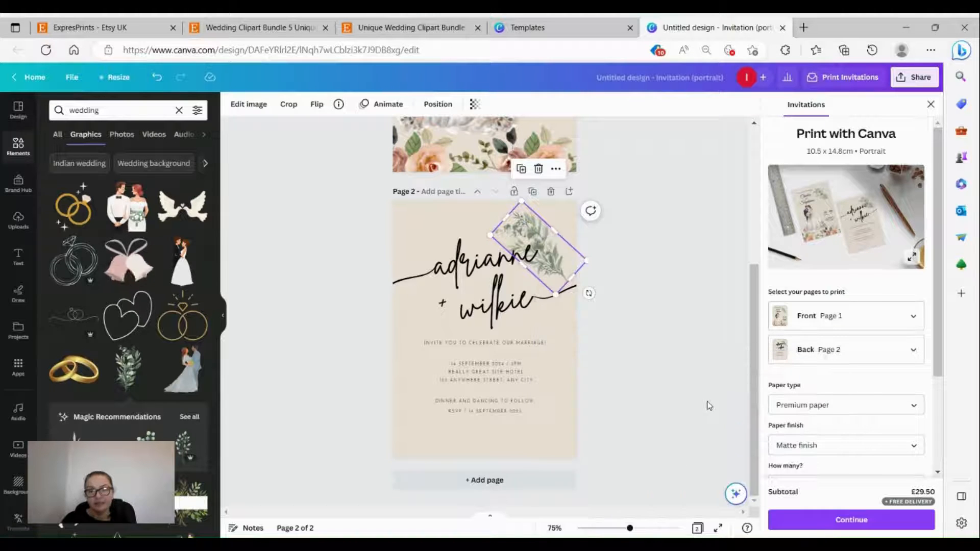
pyautogui.click(341, 214)
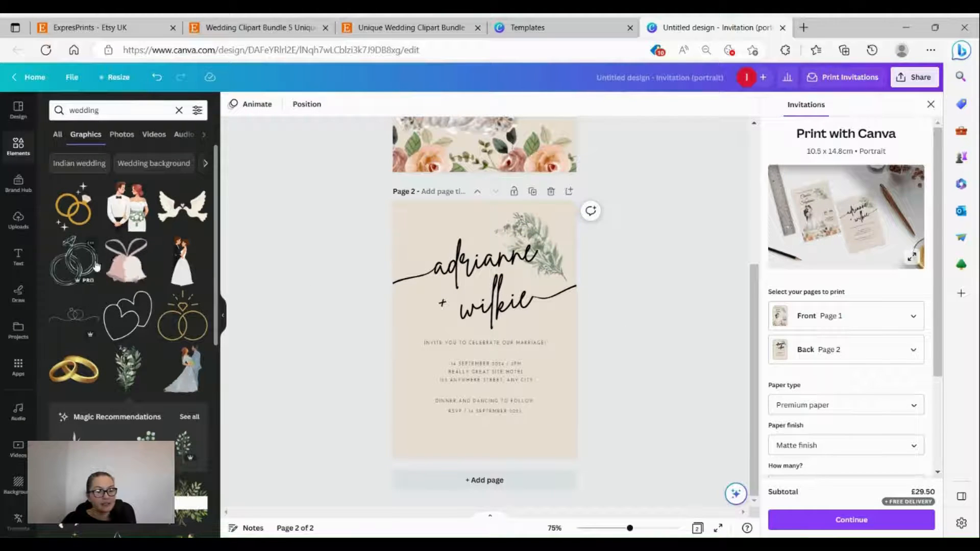
# Step: Add the white doves graphic to page 2 and shrink it small
pyautogui.click(186, 215)
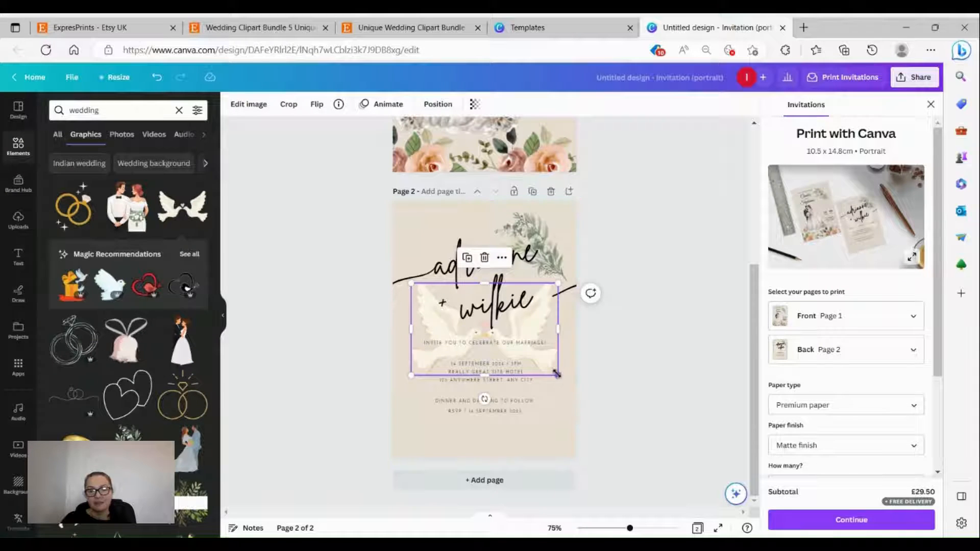
pyautogui.moveTo(557, 374); pyautogui.dragTo(473, 322)
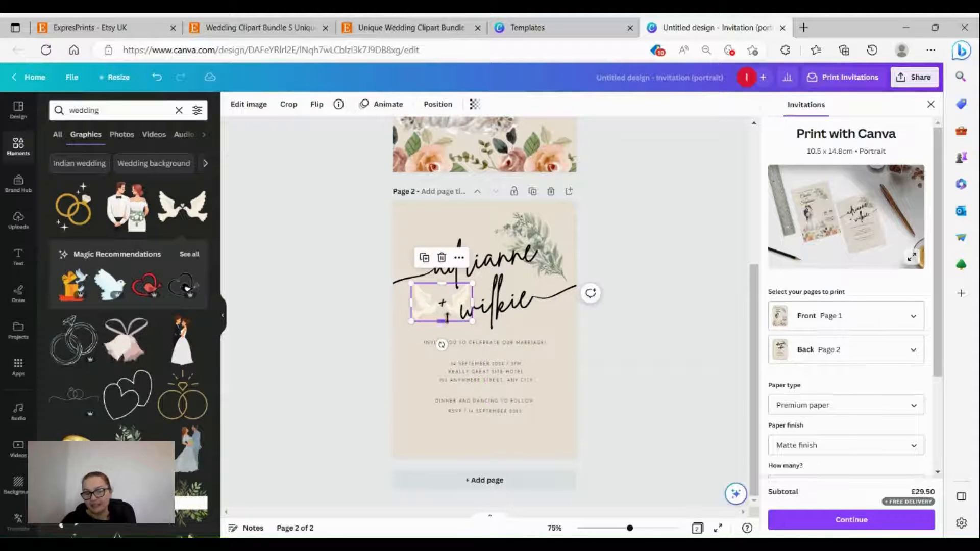
pyautogui.click(303, 291)
pyautogui.click(437, 312)
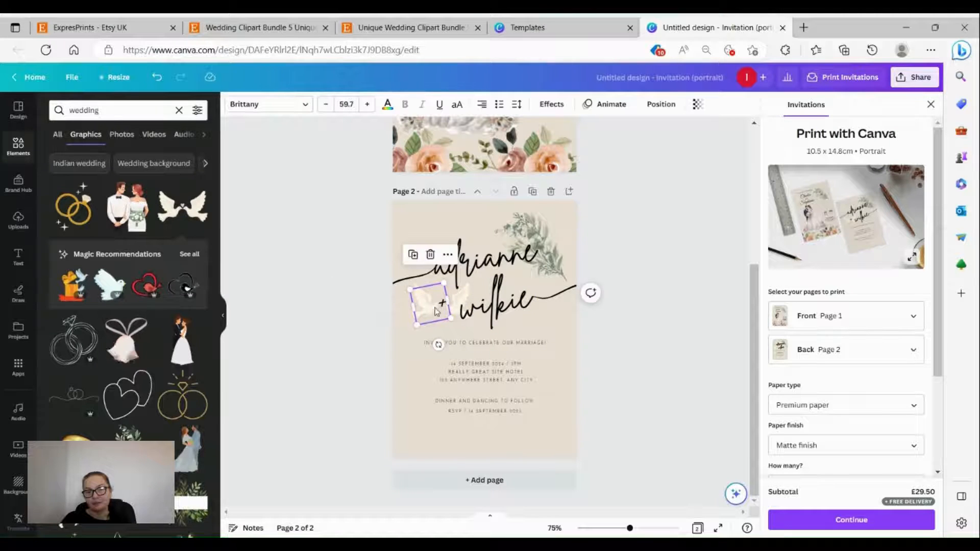
pyautogui.click(628, 381)
pyautogui.click(457, 300)
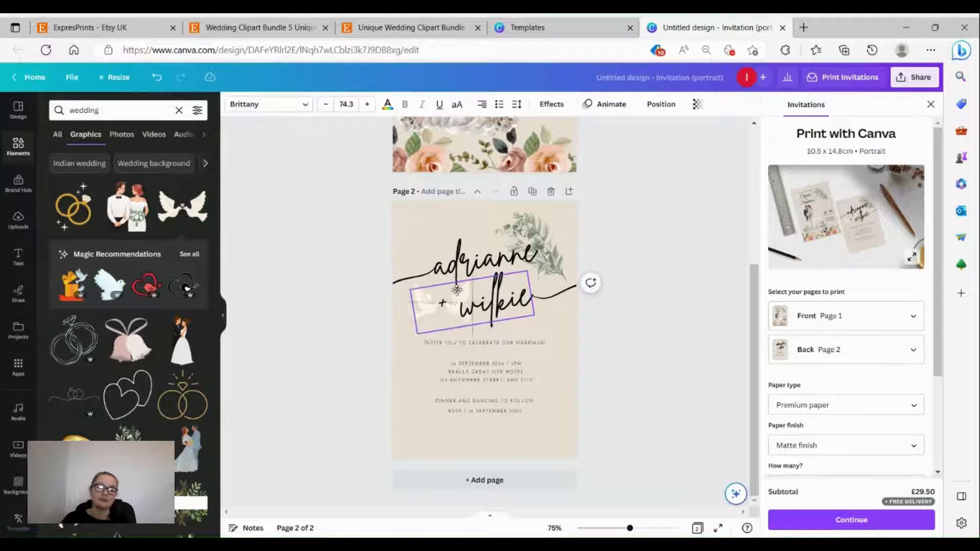
pyautogui.moveTo(458, 299); pyautogui.dragTo(500, 312)
pyautogui.moveTo(429, 305); pyautogui.dragTo(464, 221)
pyautogui.moveTo(539, 331); pyautogui.dragTo(456, 310)
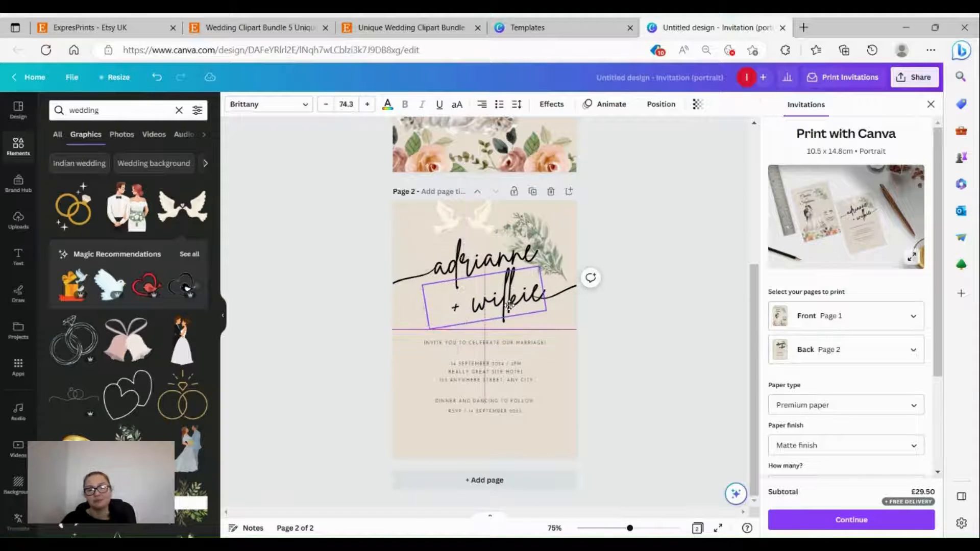
# Step: Place the doves at the top left of page 2, above the names
pyautogui.click(346, 248)
pyautogui.click(470, 224)
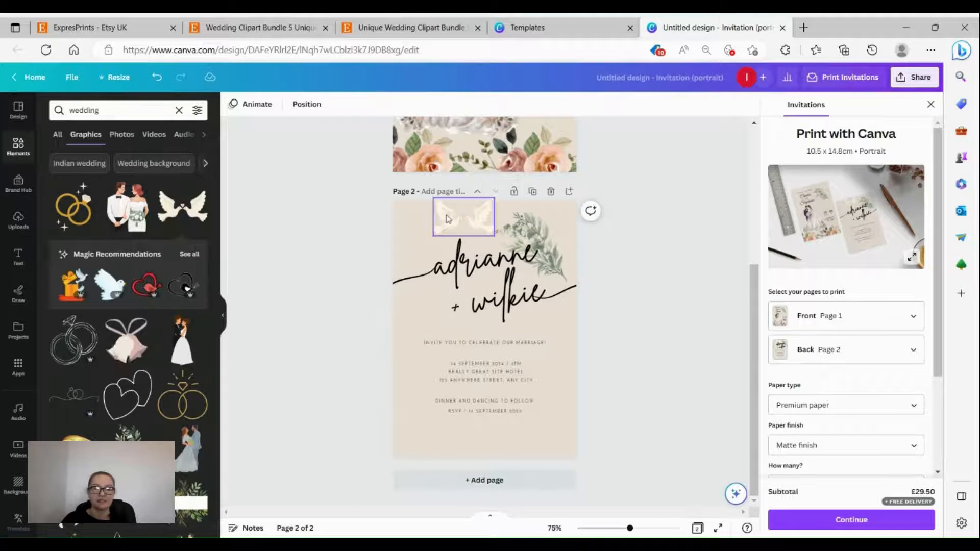
pyautogui.moveTo(470, 224); pyautogui.dragTo(453, 230)
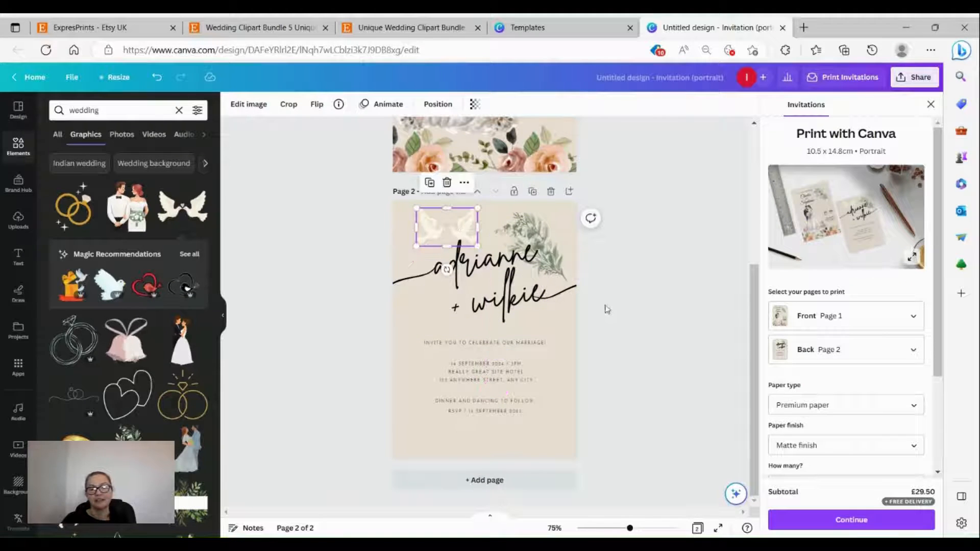
pyautogui.click(612, 311)
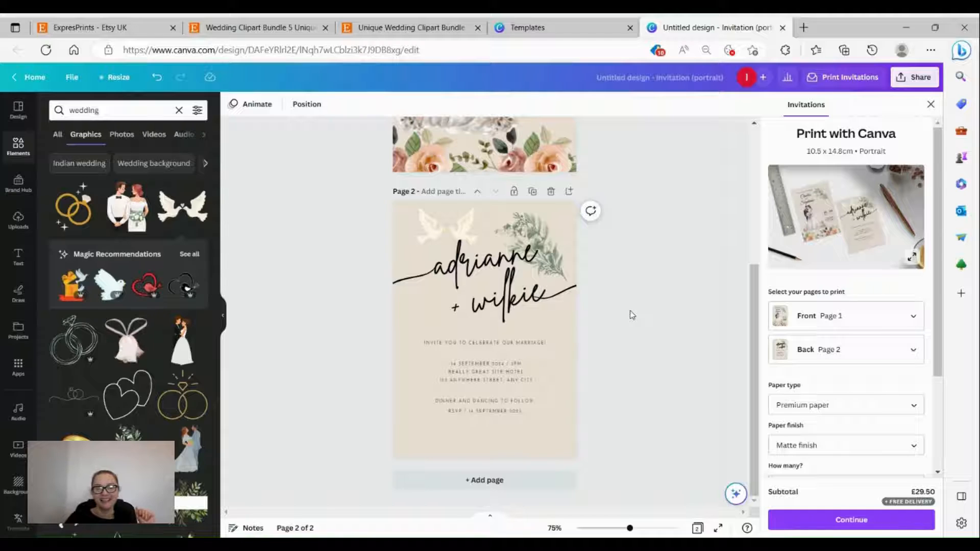
pyautogui.scroll(5, 642, 322)
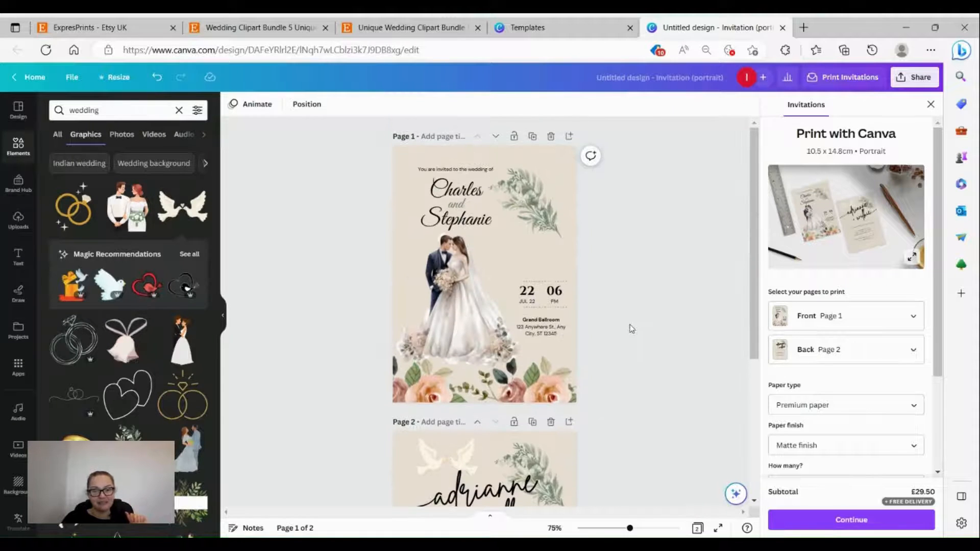
pyautogui.scroll(-3, 642, 322)
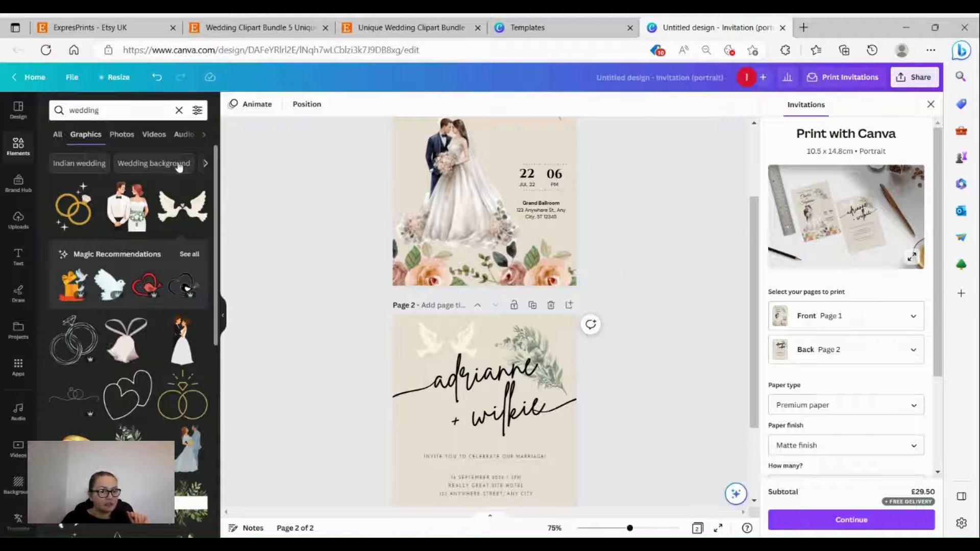
pyautogui.scroll(-3, 92, 358)
pyautogui.scroll(-2, 110, 399)
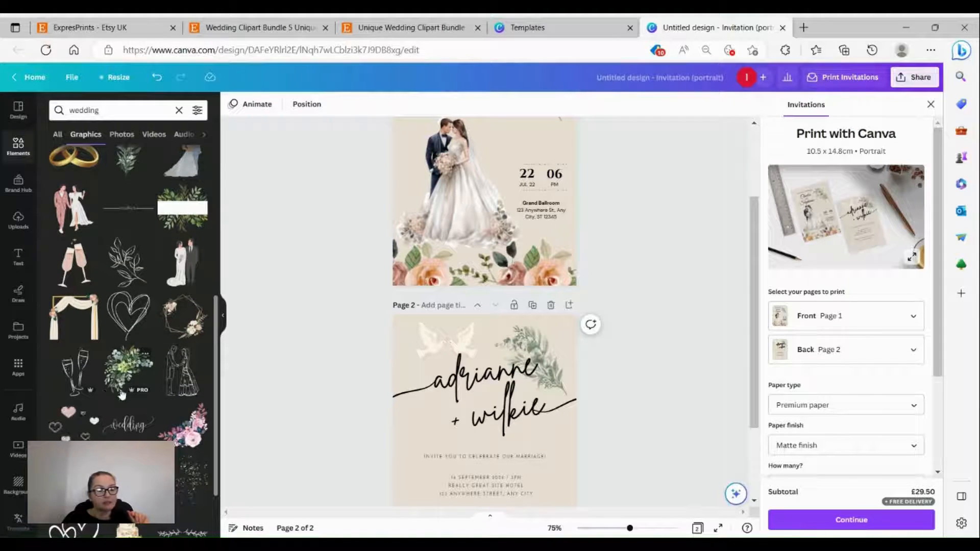
pyautogui.scroll(-4, 126, 379)
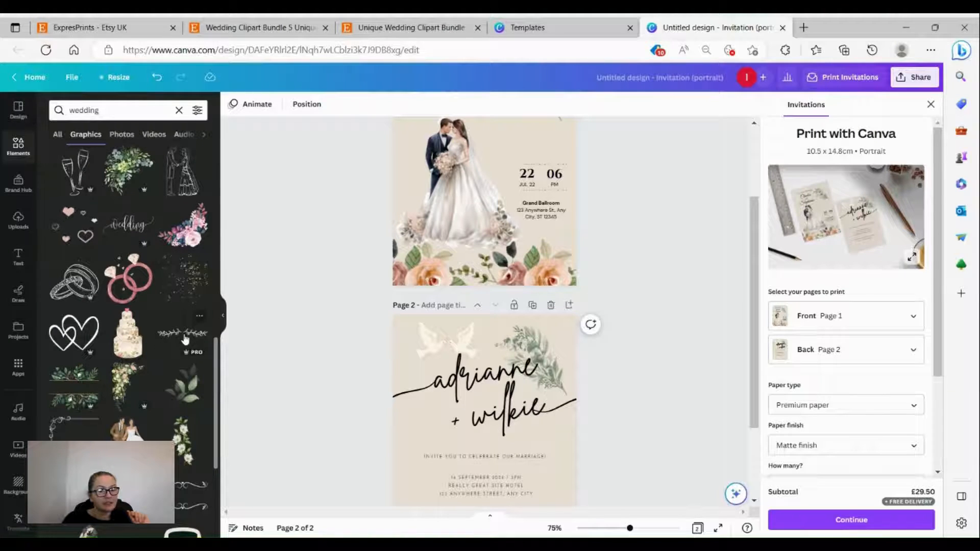
pyautogui.scroll(-2, 183, 289)
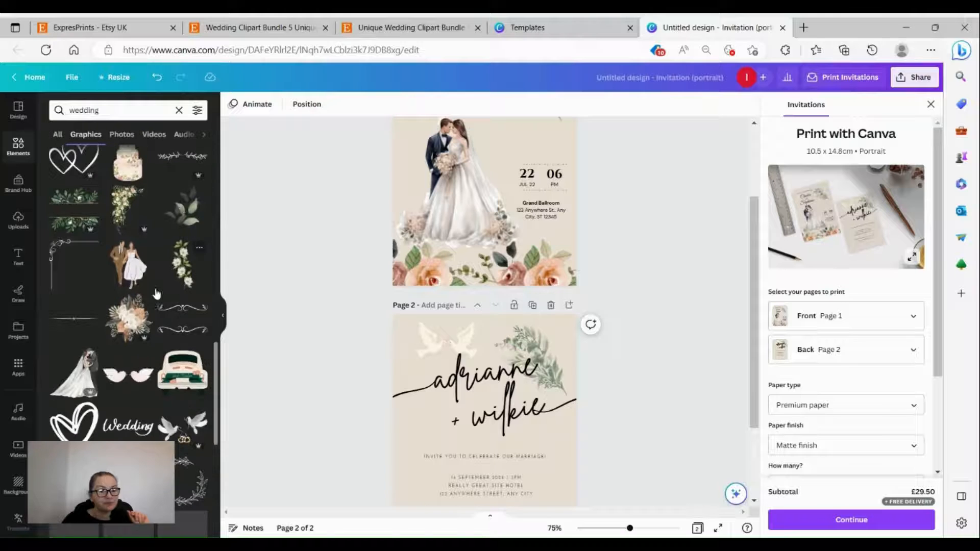
pyautogui.scroll(-2, 76, 351)
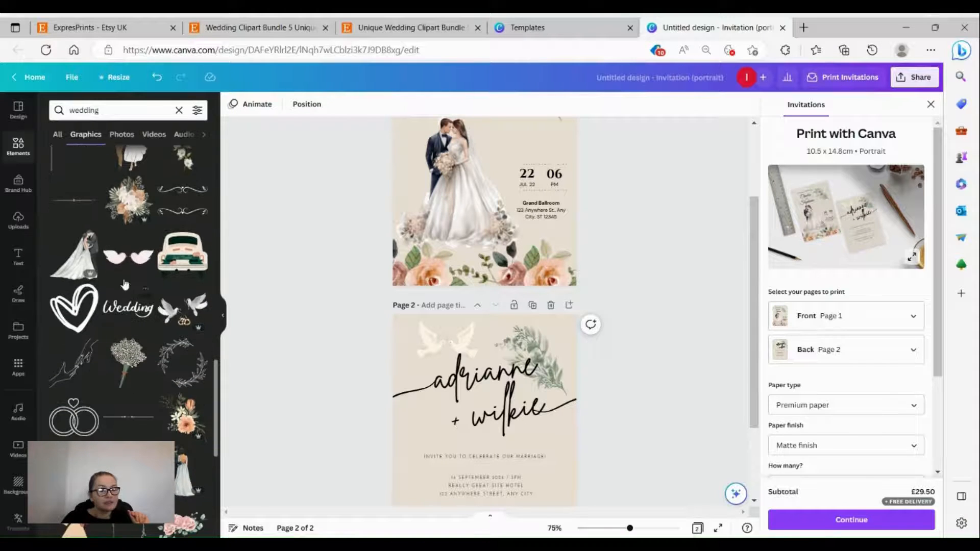
pyautogui.scroll(-1, 133, 317)
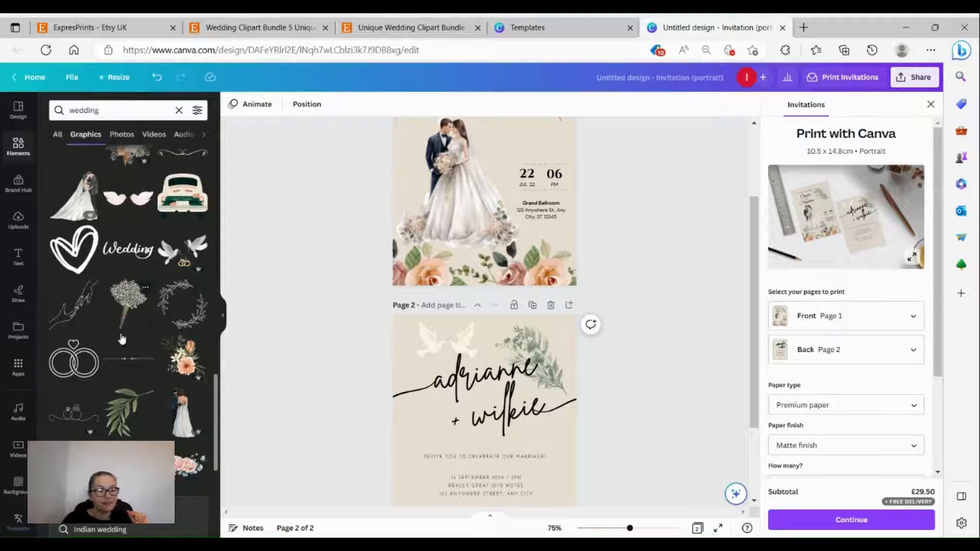
pyautogui.scroll(-3, 123, 332)
pyautogui.scroll(-1, 121, 351)
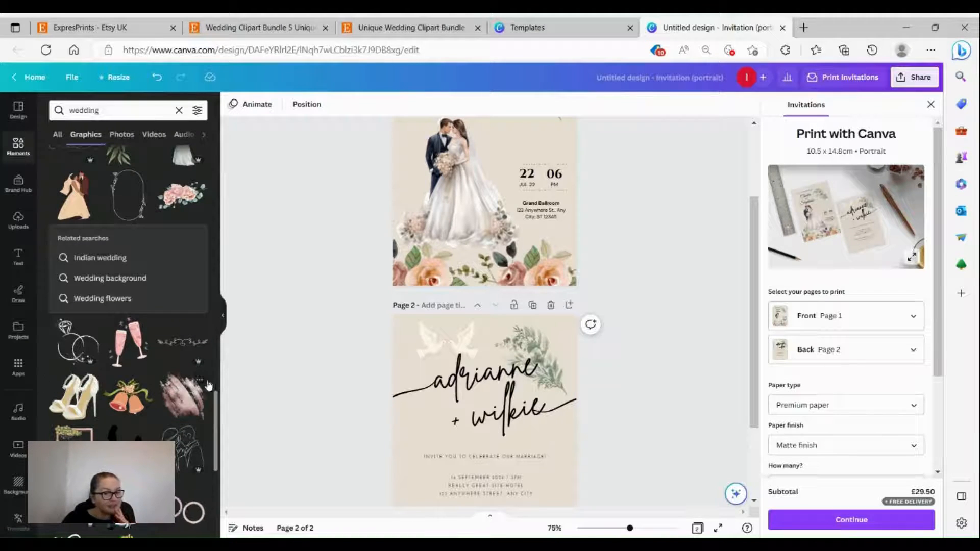
pyautogui.scroll(-2, 240, 384)
pyautogui.scroll(-5, 127, 398)
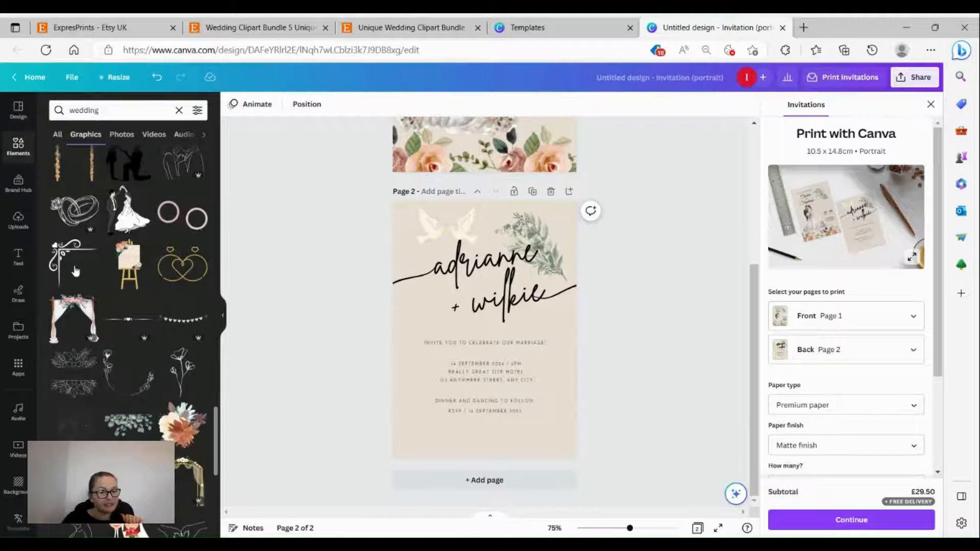
# Step: Add the white corner flourish, rotated -90°, into page 2's lower-left corner
pyautogui.click(62, 257)
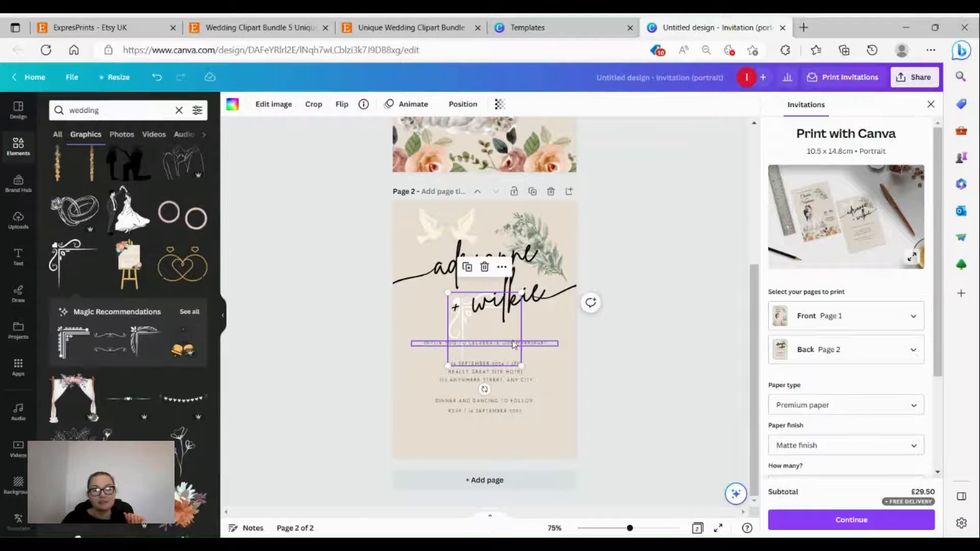
pyautogui.moveTo(502, 357); pyautogui.dragTo(507, 404)
pyautogui.click(317, 386)
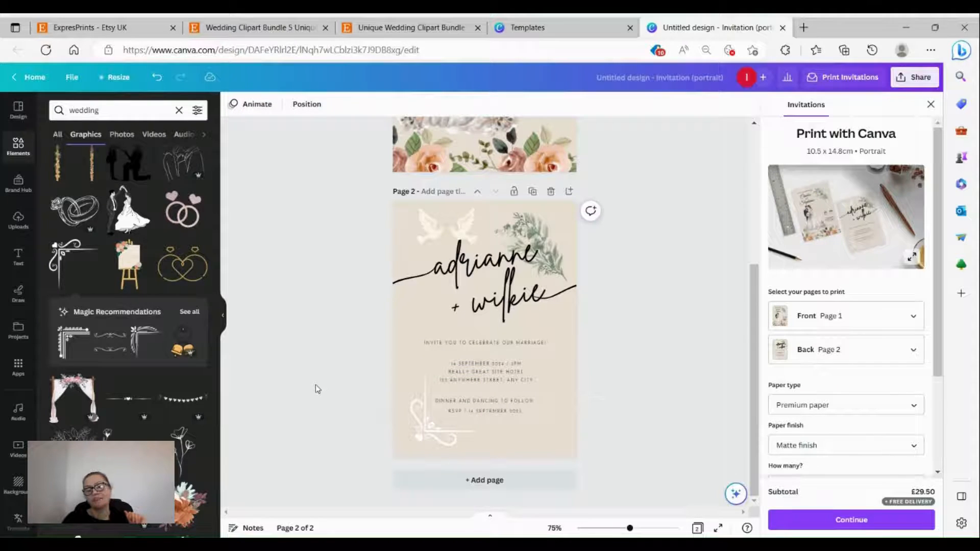
pyautogui.click(446, 437)
pyautogui.moveTo(446, 438); pyautogui.dragTo(431, 437)
pyautogui.click(337, 335)
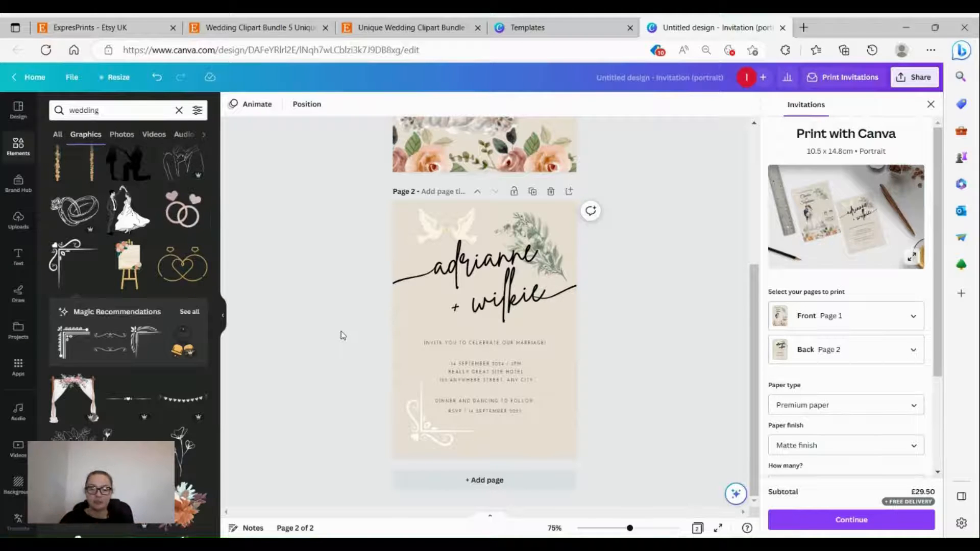
# Step: Set the page 2 date and venue text in Cinzel, then view the full-screen print mockup
pyautogui.click(525, 372)
pyautogui.click(276, 104)
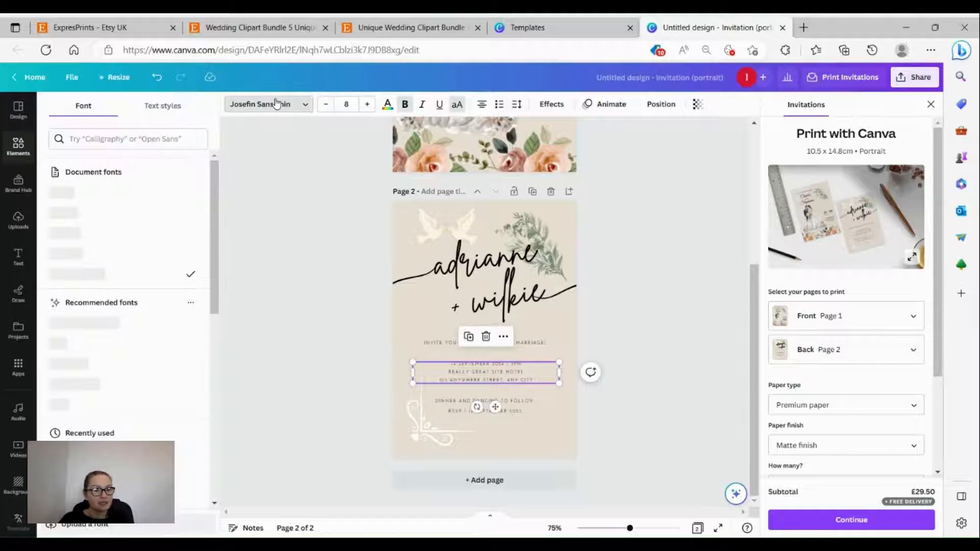
pyautogui.click(106, 213)
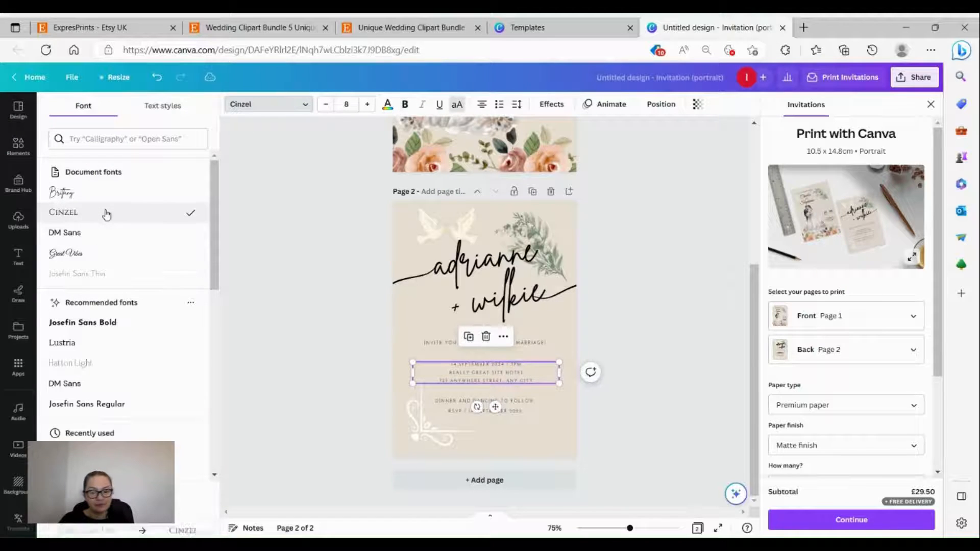
pyautogui.click(263, 309)
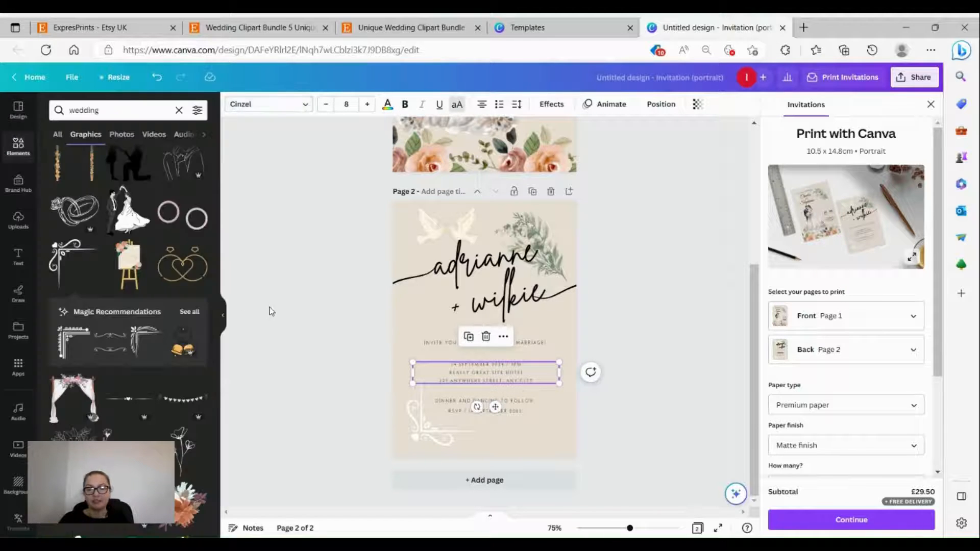
pyautogui.click(846, 232)
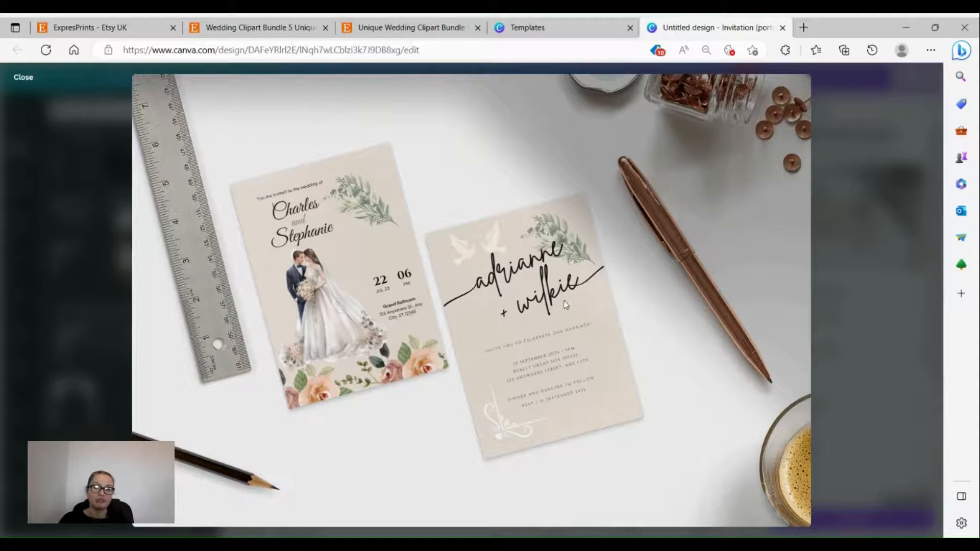
# Step: Close the mockup and choose Invitations (Portrait) under Share > Print your design
pyautogui.click(22, 79)
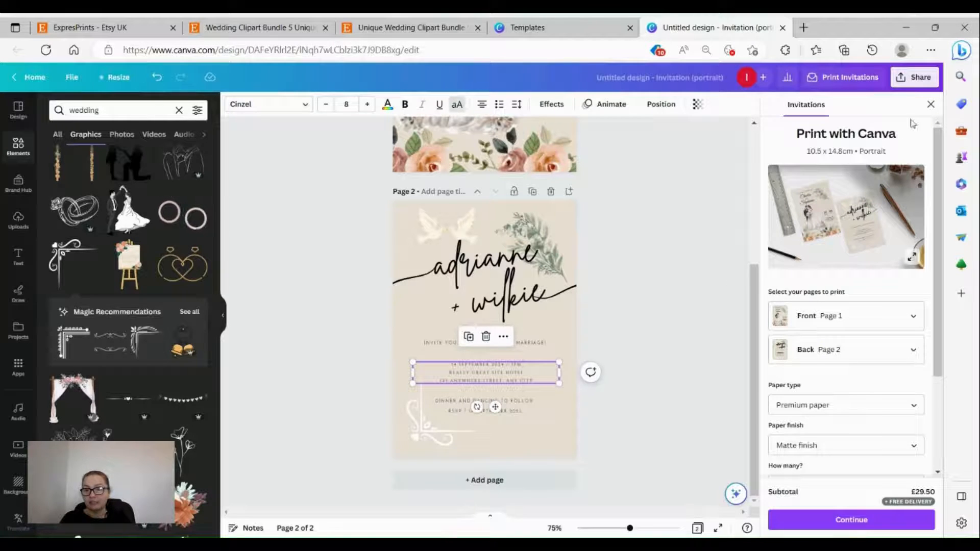
pyautogui.click(915, 81)
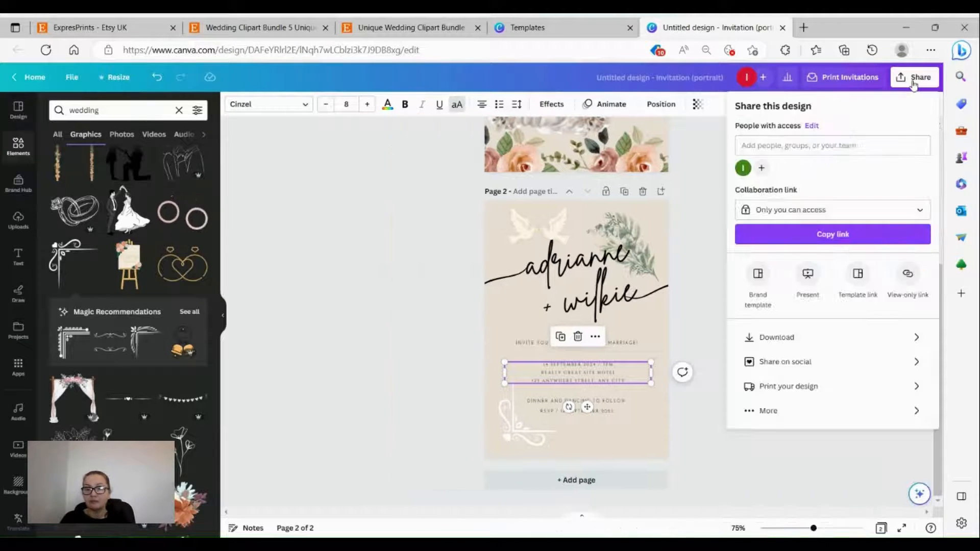
pyautogui.click(811, 388)
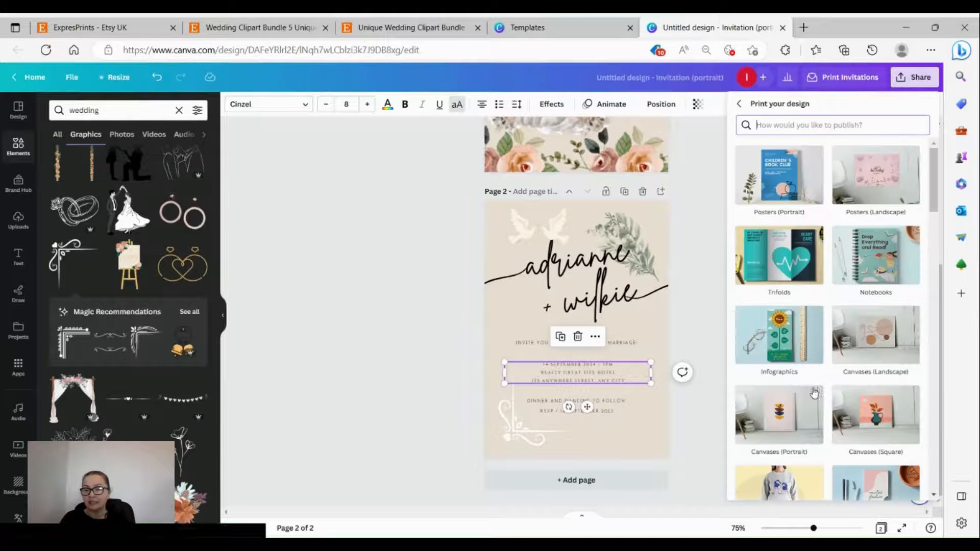
pyautogui.scroll(-2, 863, 378)
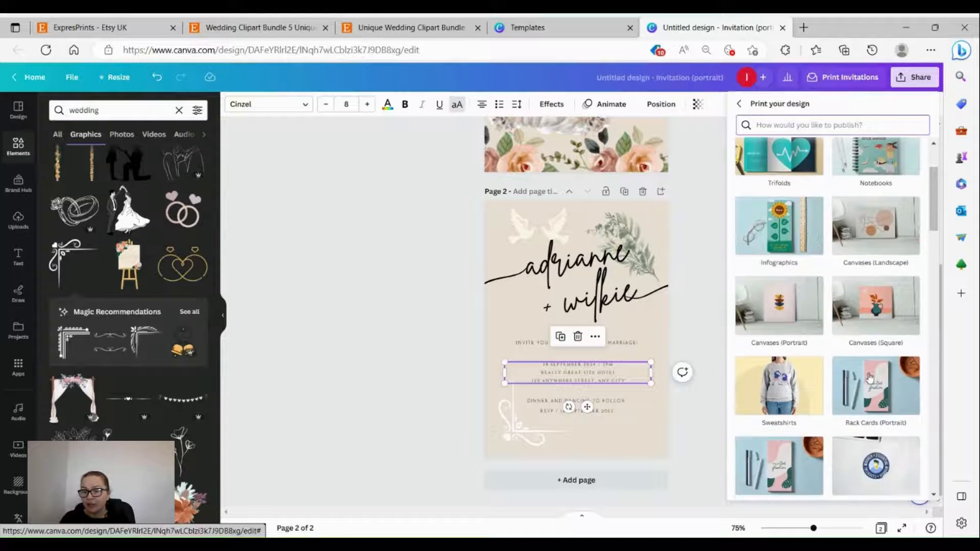
pyautogui.scroll(-6, 870, 376)
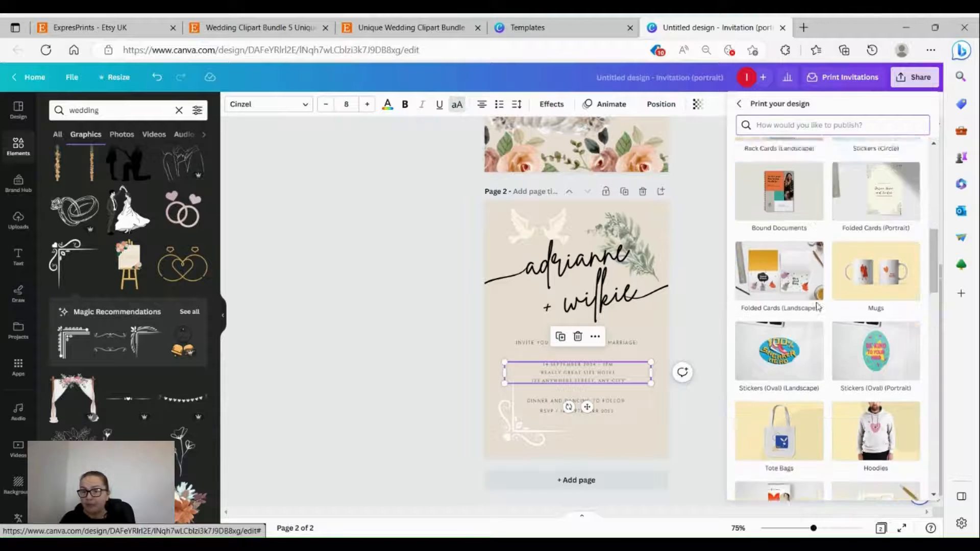
pyautogui.scroll(-5, 817, 306)
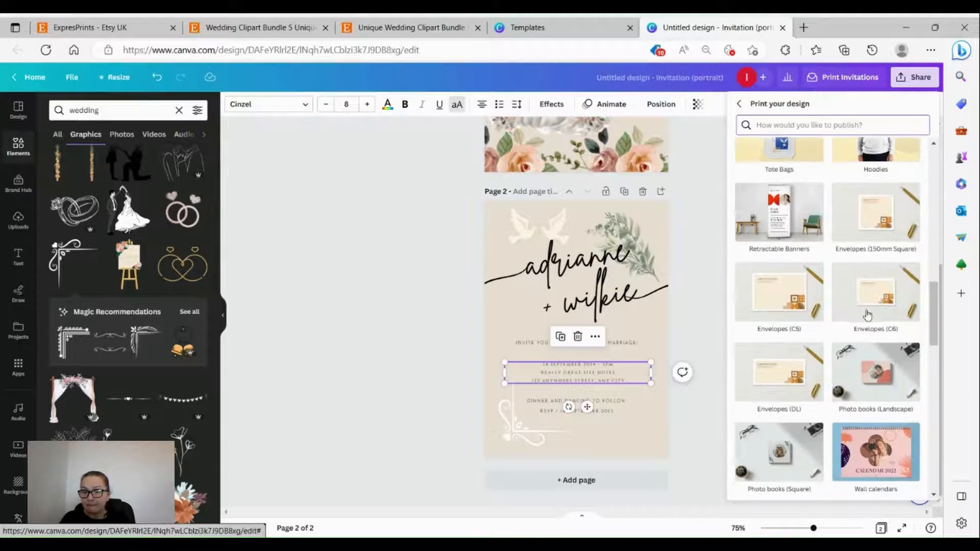
pyautogui.scroll(-5, 867, 314)
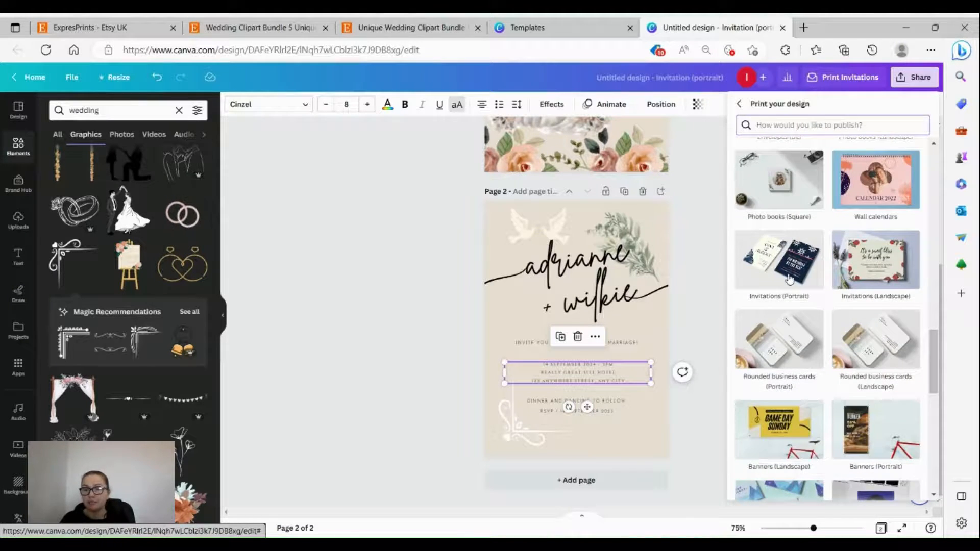
pyautogui.click(790, 279)
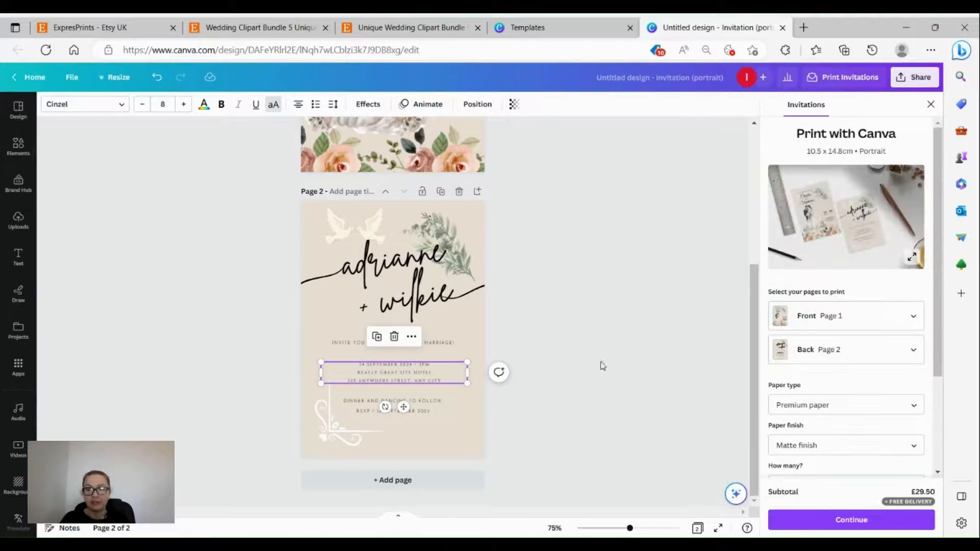
pyautogui.scroll(-1, 845, 371)
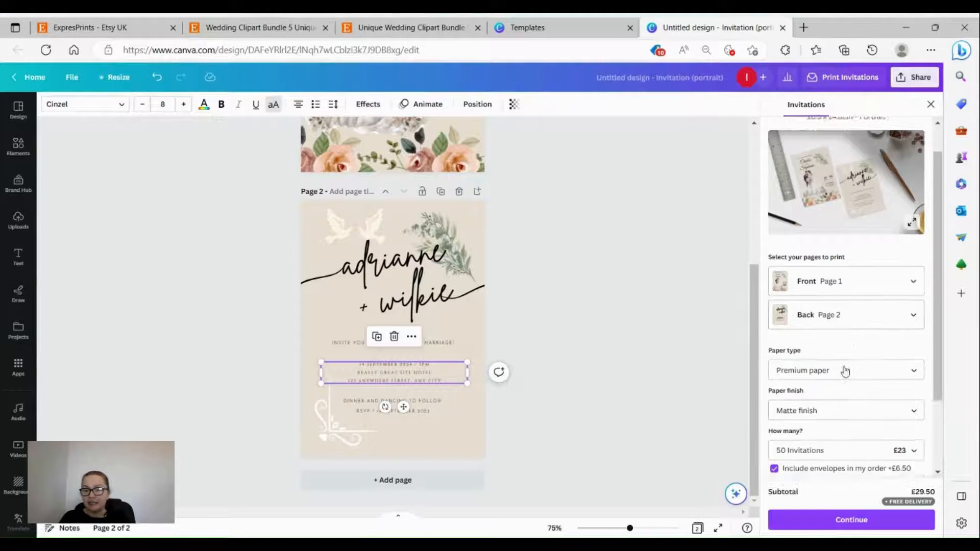
pyautogui.scroll(-2, 845, 371)
pyautogui.click(813, 302)
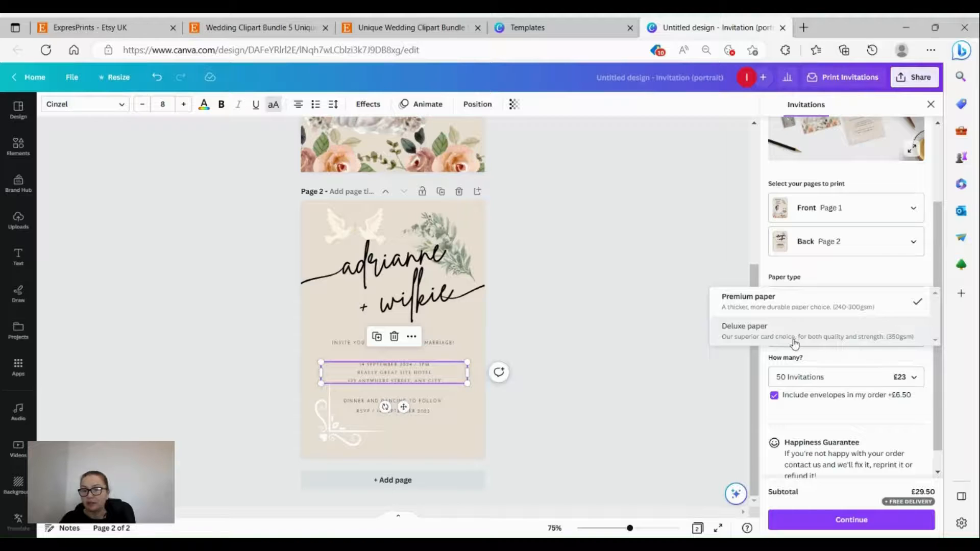
pyautogui.click(637, 346)
pyautogui.click(827, 346)
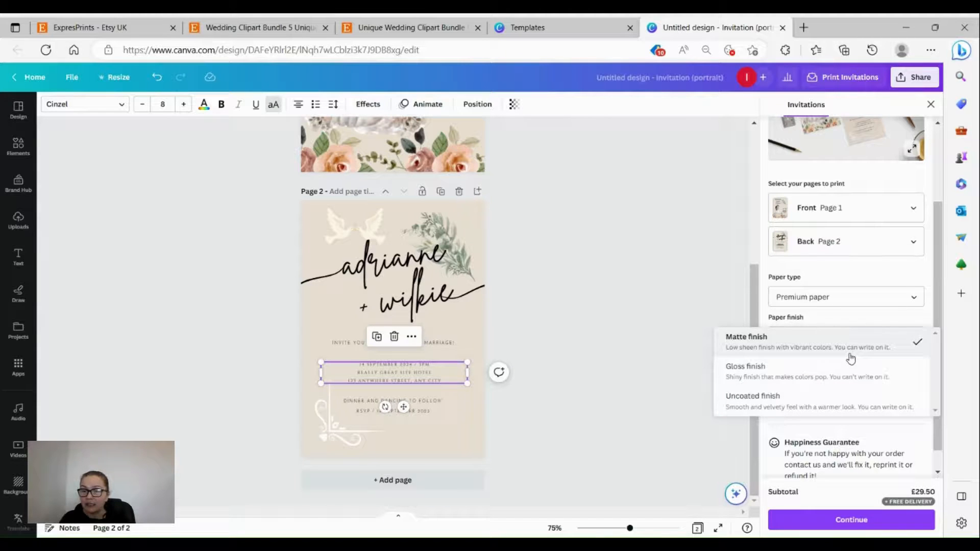
pyautogui.click(633, 327)
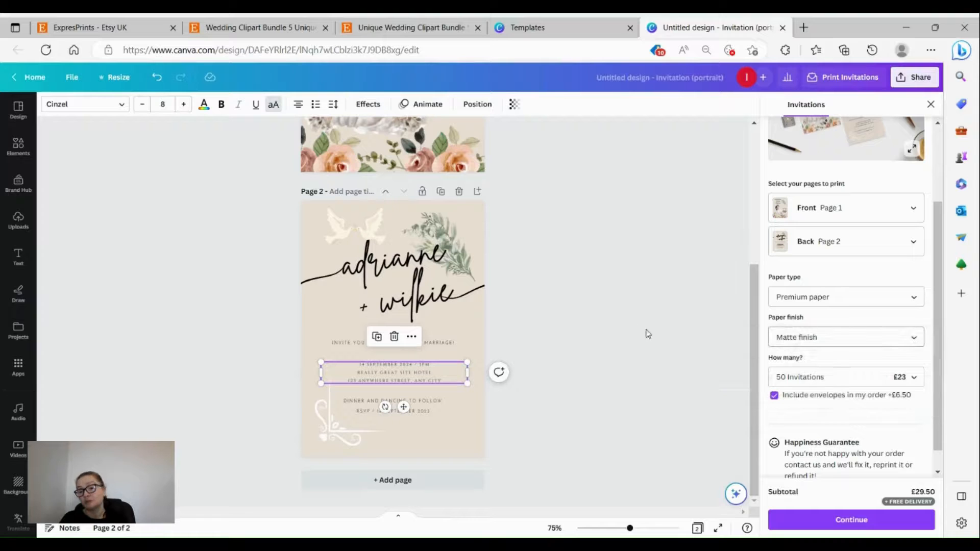
pyautogui.click(827, 378)
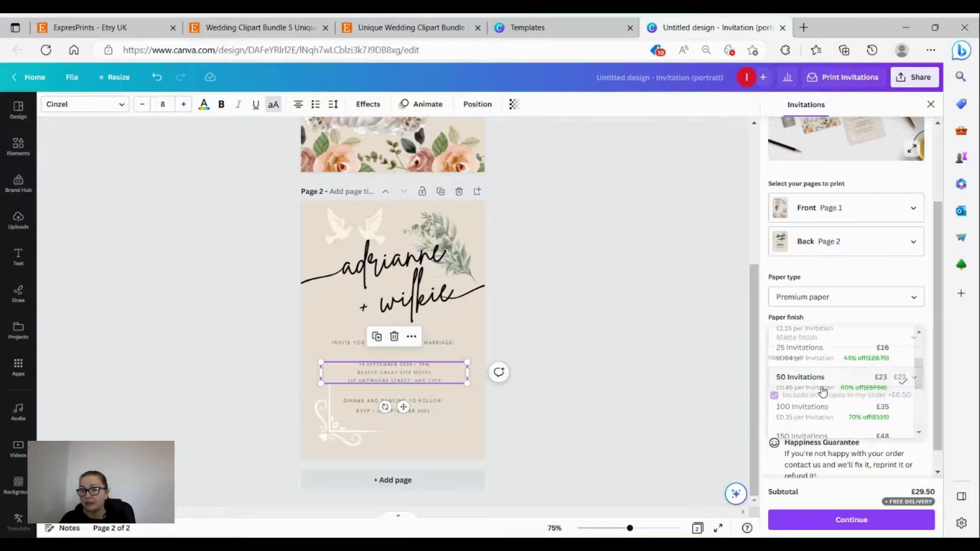
pyautogui.click(823, 391)
pyautogui.click(709, 391)
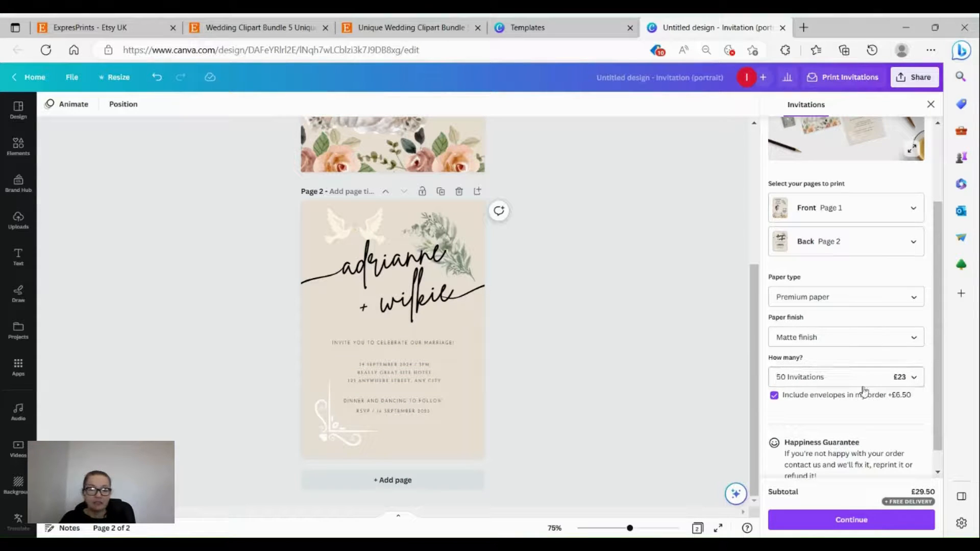
pyautogui.scroll(-1, 914, 393)
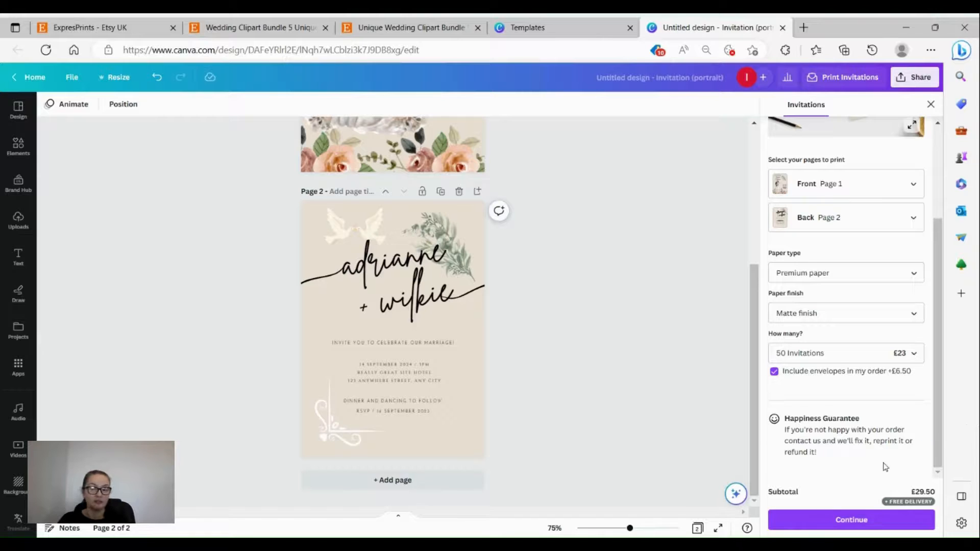
# Step: Get through the final print check and download a proof PDF of the invitation
pyautogui.click(853, 524)
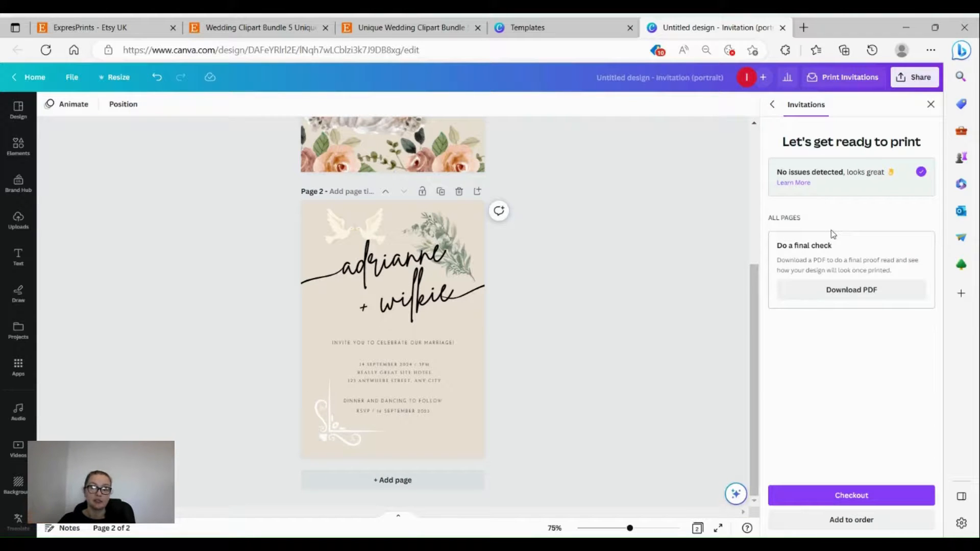
pyautogui.click(872, 507)
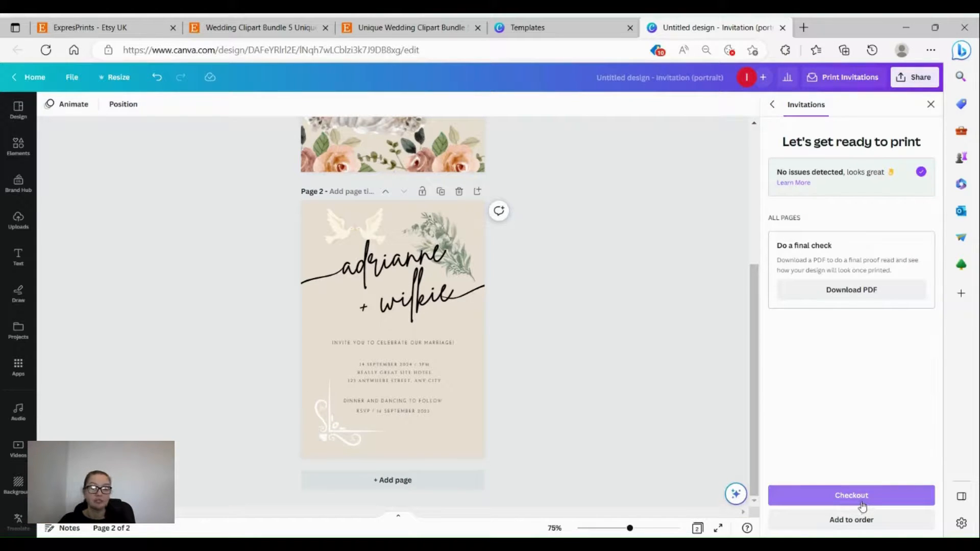
pyautogui.click(850, 290)
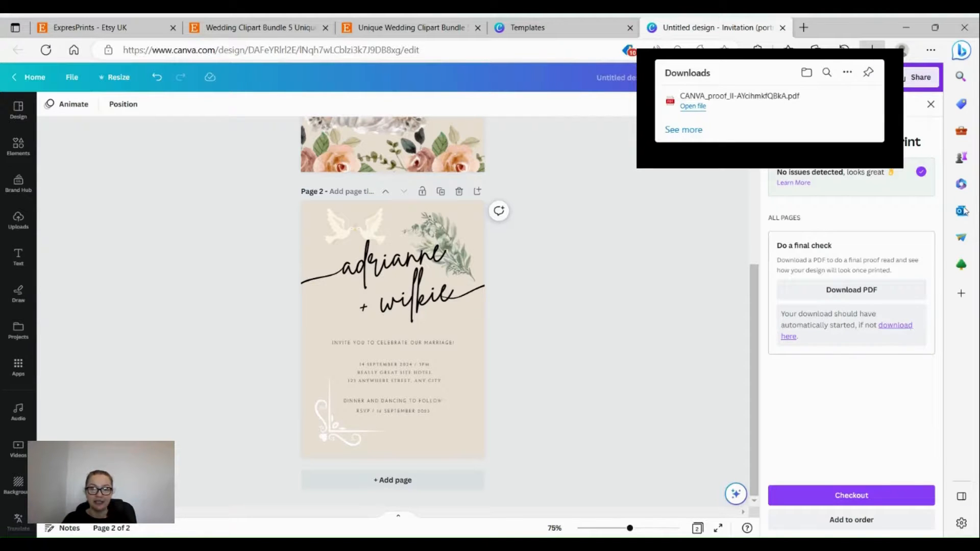
# Step: Review both pages of the downloaded proof PDF in Edge, then close it
pyautogui.click(689, 107)
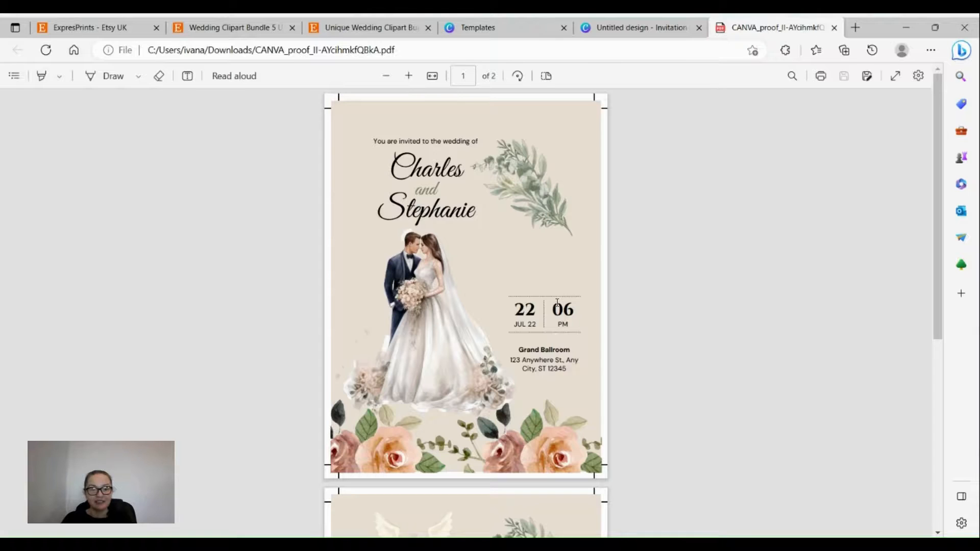
pyautogui.scroll(-6, 557, 300)
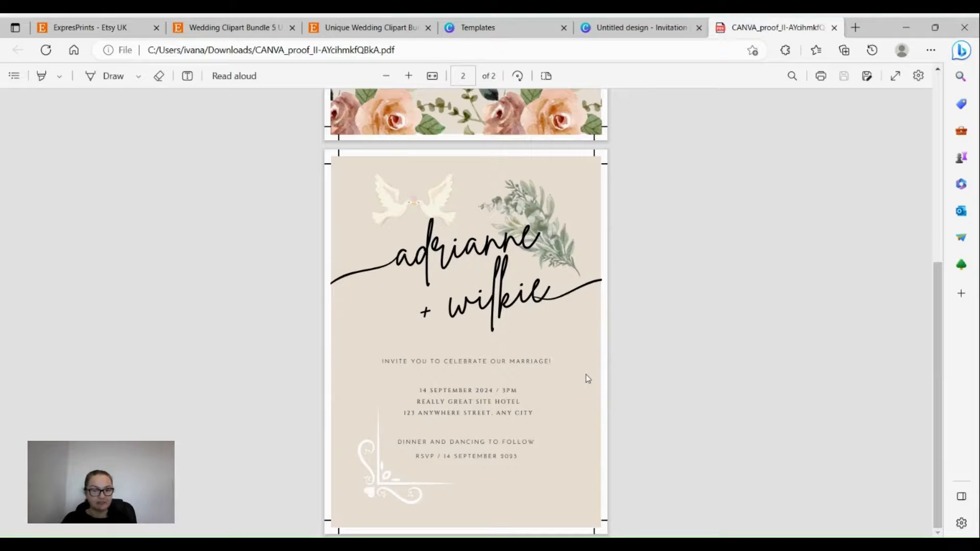
pyautogui.scroll(6, 588, 378)
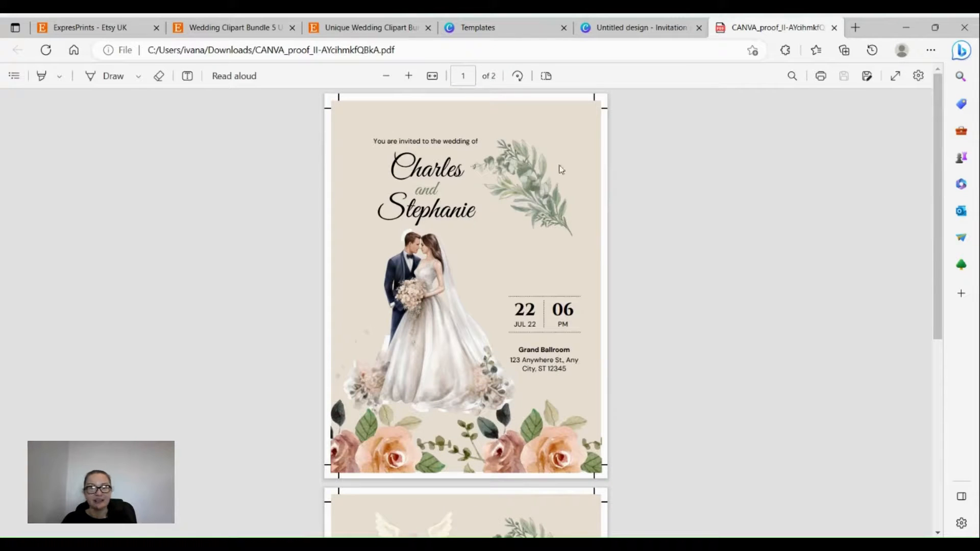
pyautogui.click(835, 27)
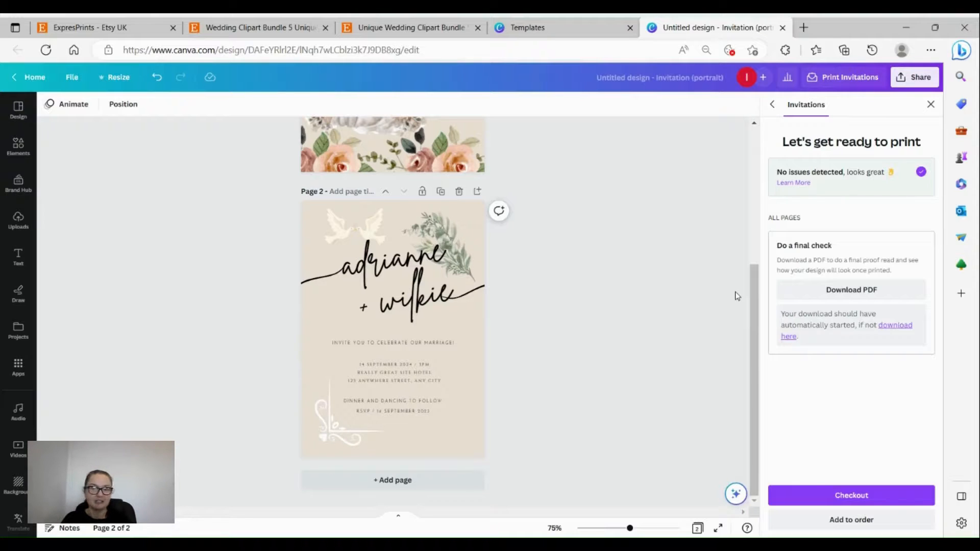
# Step: Proceed to checkout, reaching Shipping details with free Standard delivery and £29.50 subtotal
pyautogui.click(865, 492)
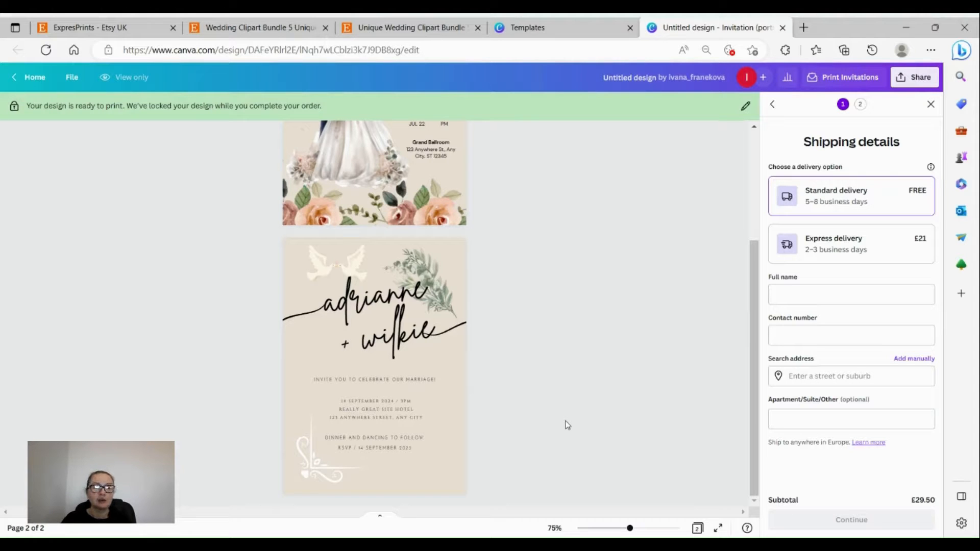
# Step: Show the ExpresPrints Etsy shop's Wedding ClipArt section with its three £5.03 bundles
pyautogui.click(137, 25)
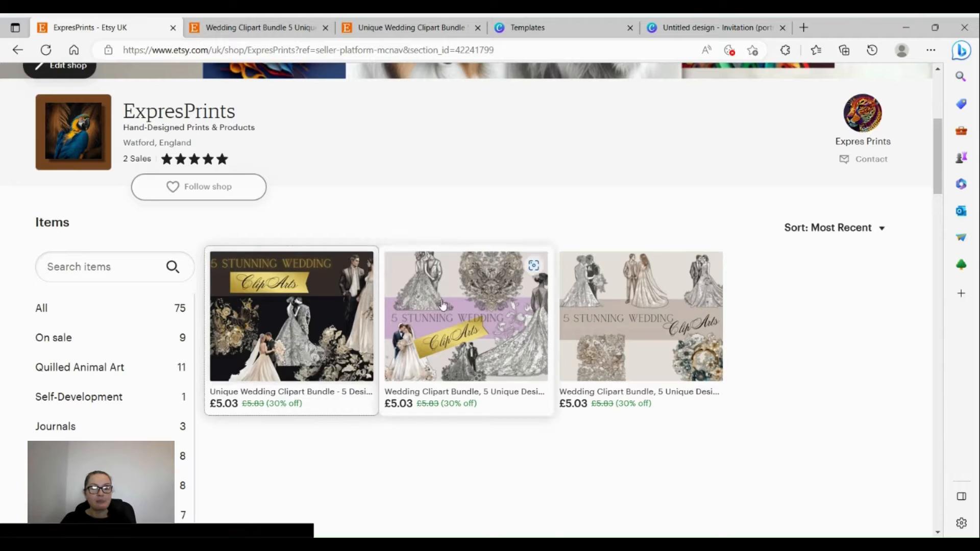
pyautogui.scroll(-7, 96, 431)
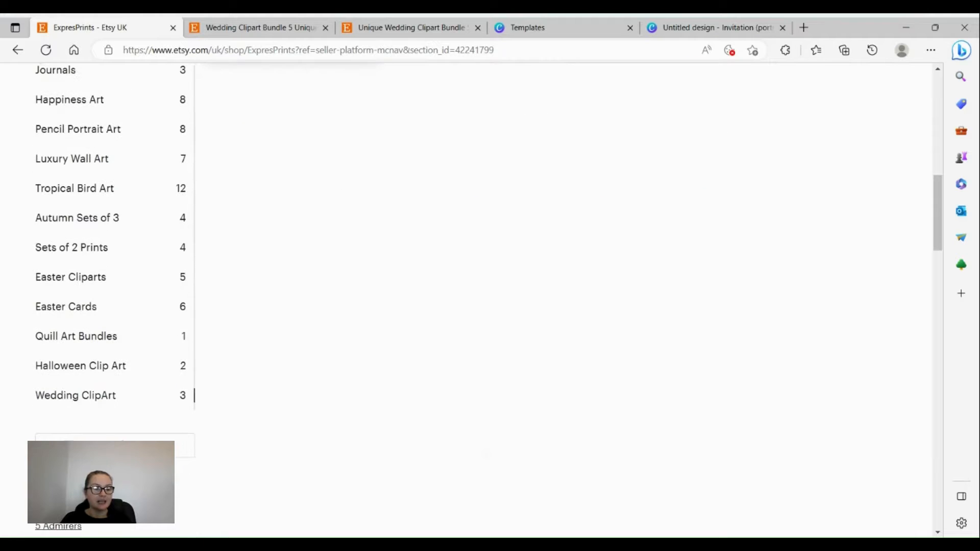
pyautogui.click(172, 397)
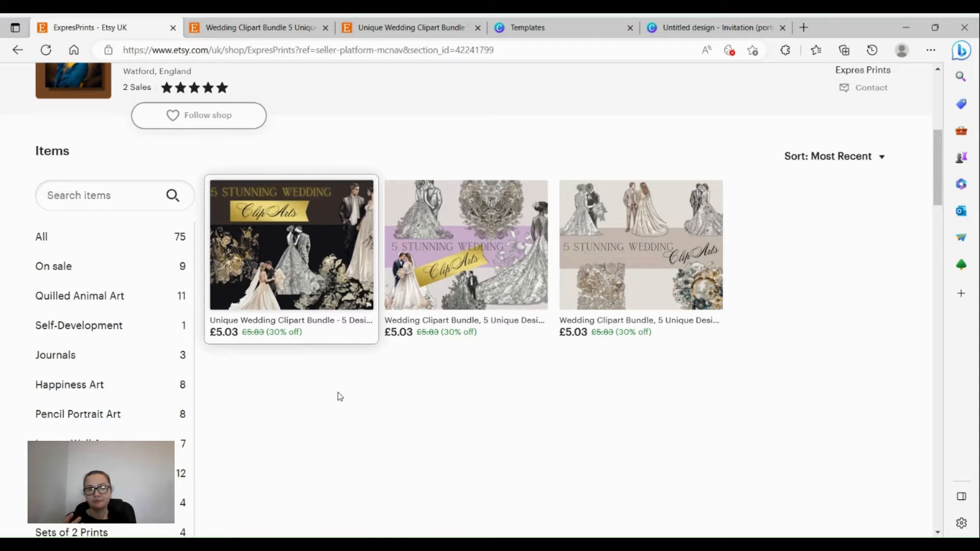
pyautogui.scroll(4, 340, 397)
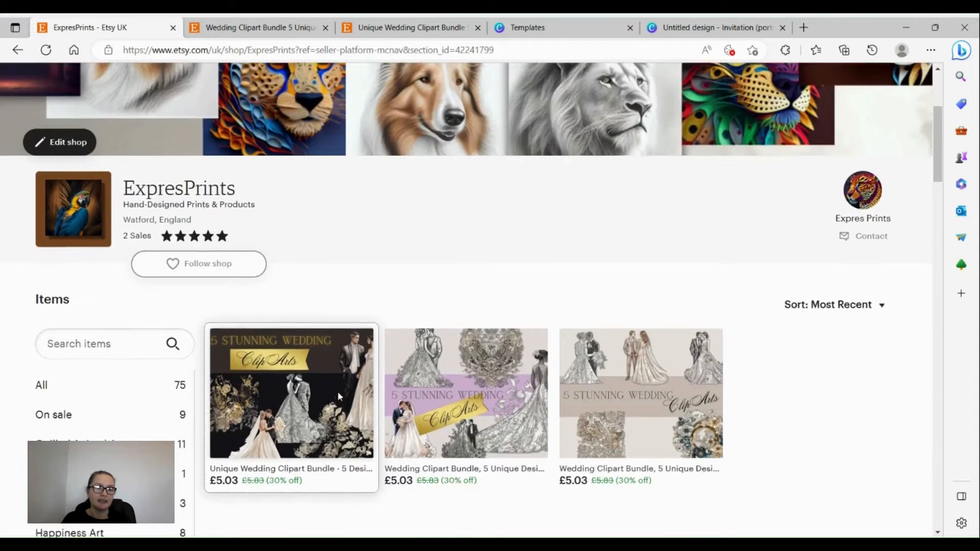